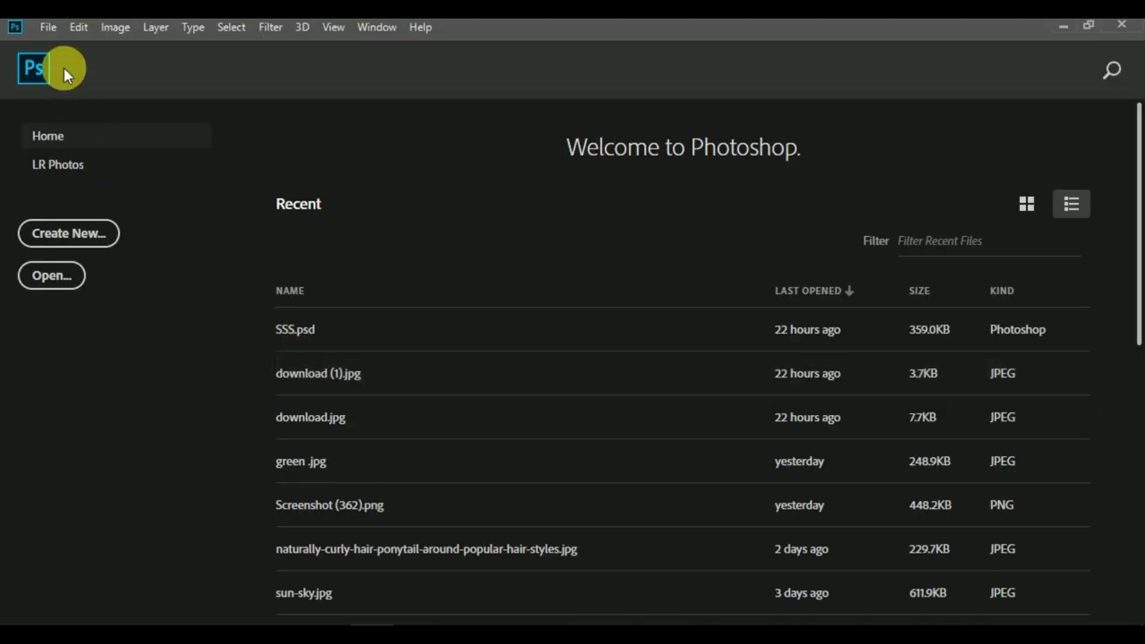
# - Start opening an image file from the File menu's Open command
pyautogui.click(49, 28)
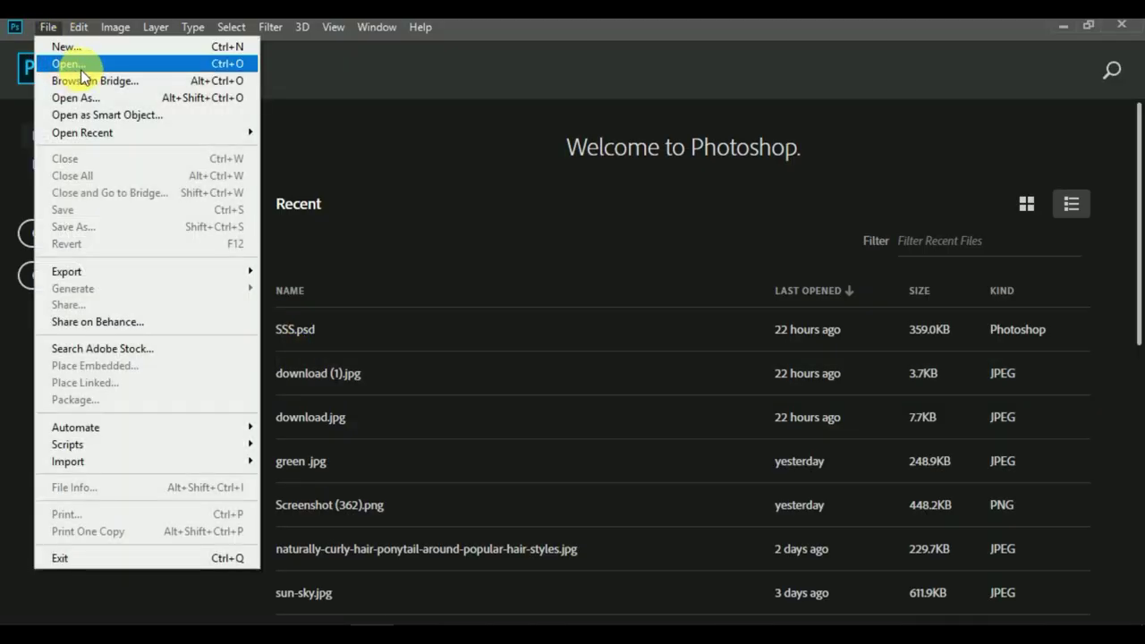
pyautogui.click(80, 70)
# - Open the portrait JPG of the woman by the tree and zoom in and out to inspect it
pyautogui.click(515, 476)
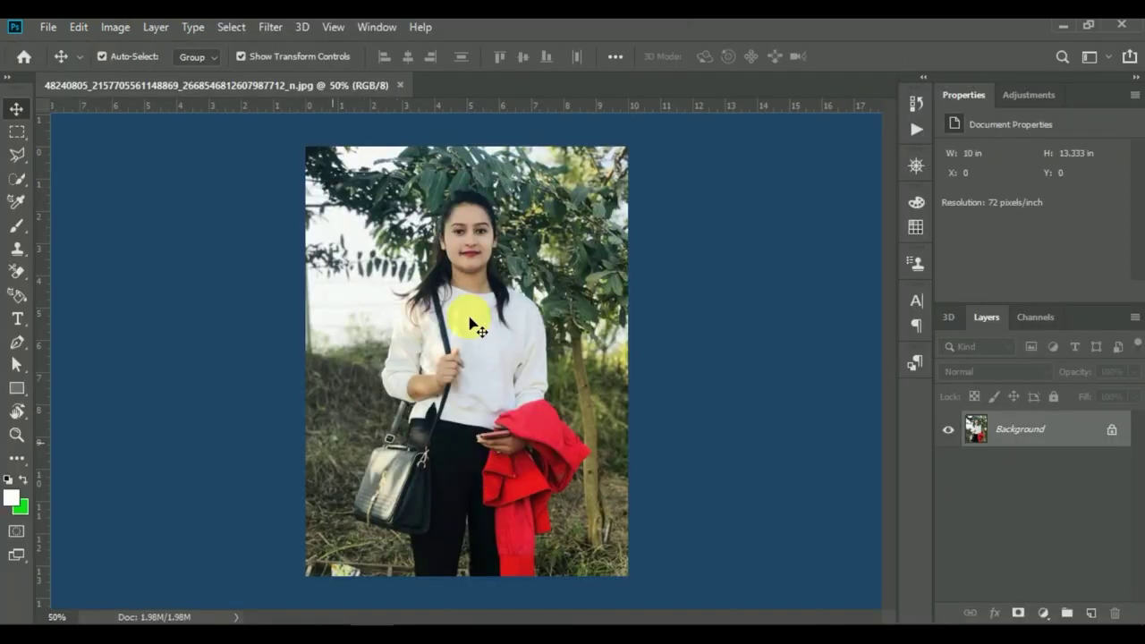
pyautogui.scroll(2, 526, 356)
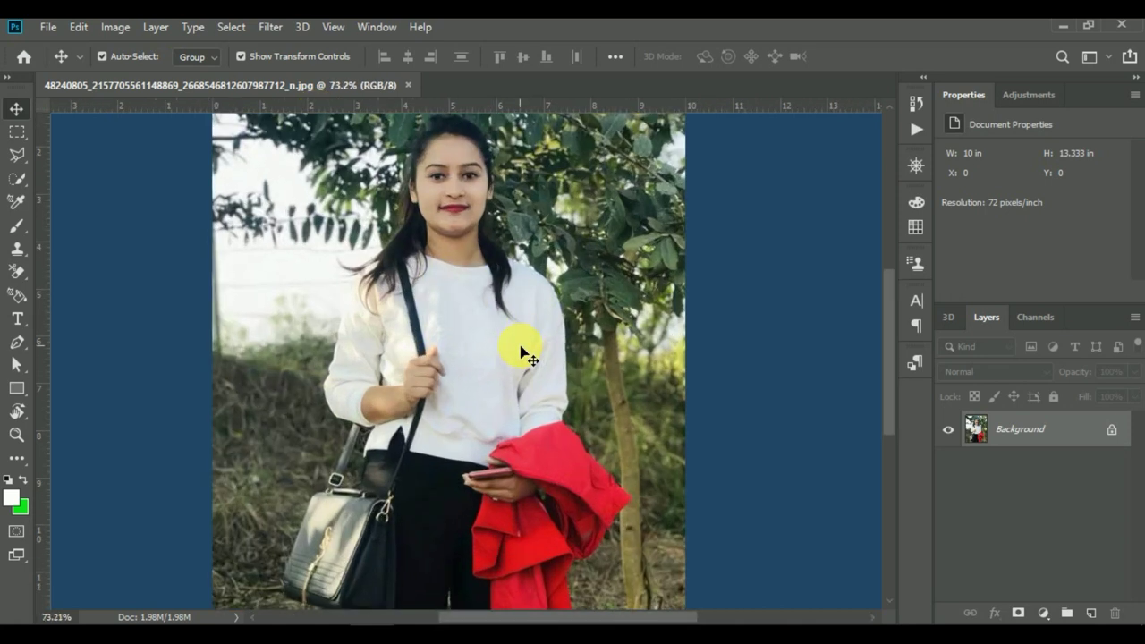
pyautogui.scroll(2, 526, 355)
pyautogui.scroll(2, 525, 356)
pyautogui.scroll(2, 526, 356)
pyautogui.scroll(1, 526, 356)
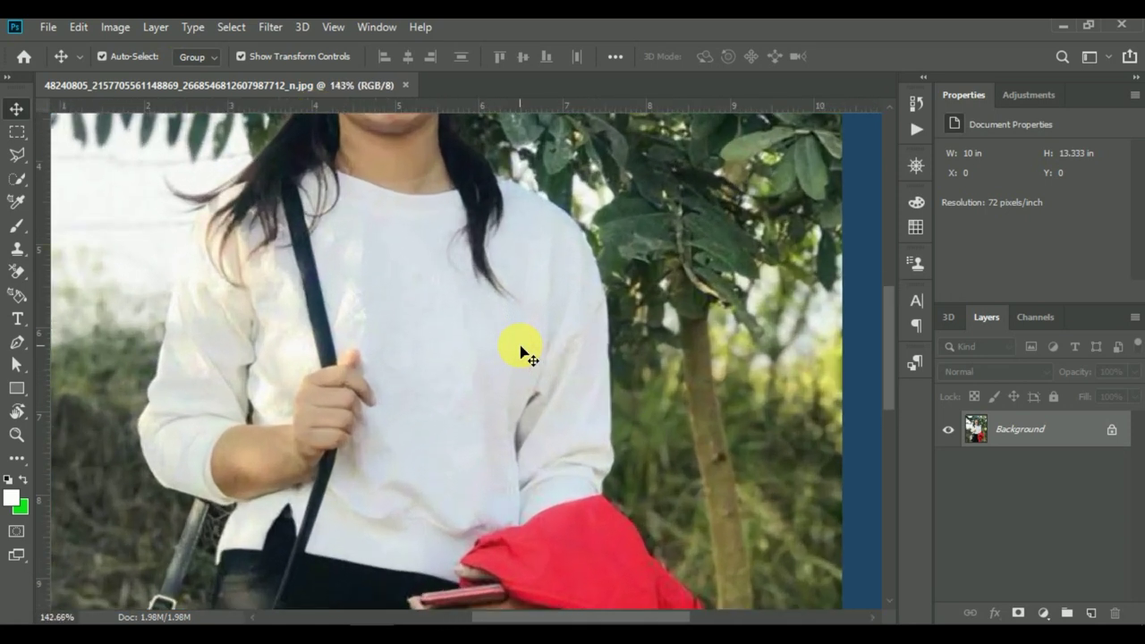
pyautogui.scroll(2, 526, 356)
pyautogui.scroll(1, 525, 356)
pyautogui.scroll(-2, 526, 355)
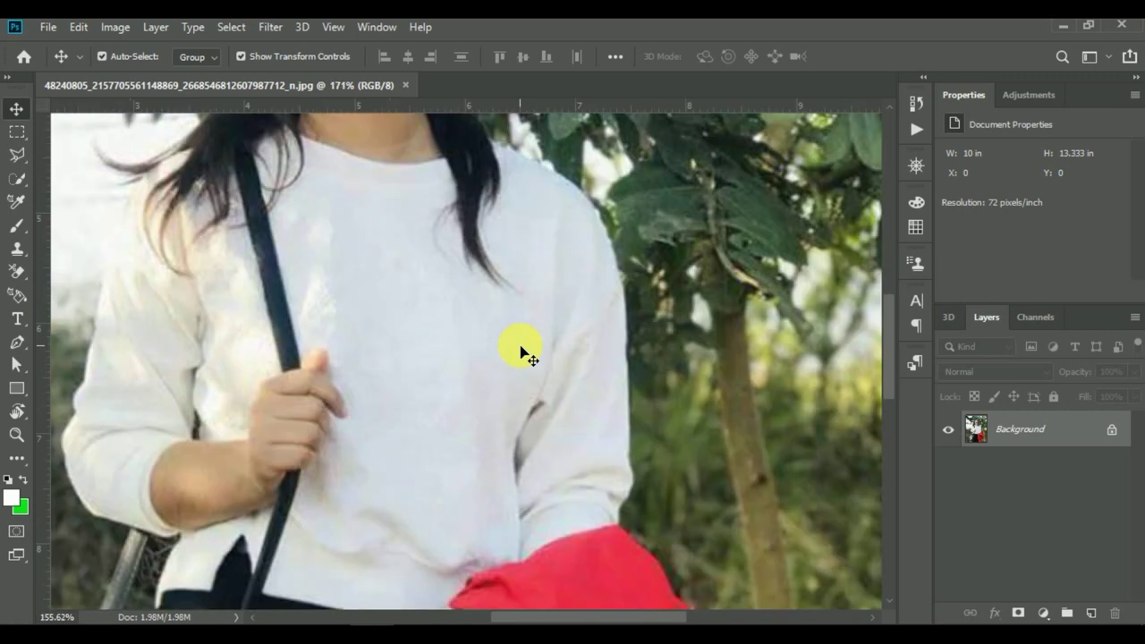
pyautogui.scroll(-2, 526, 356)
pyautogui.scroll(-1, 526, 356)
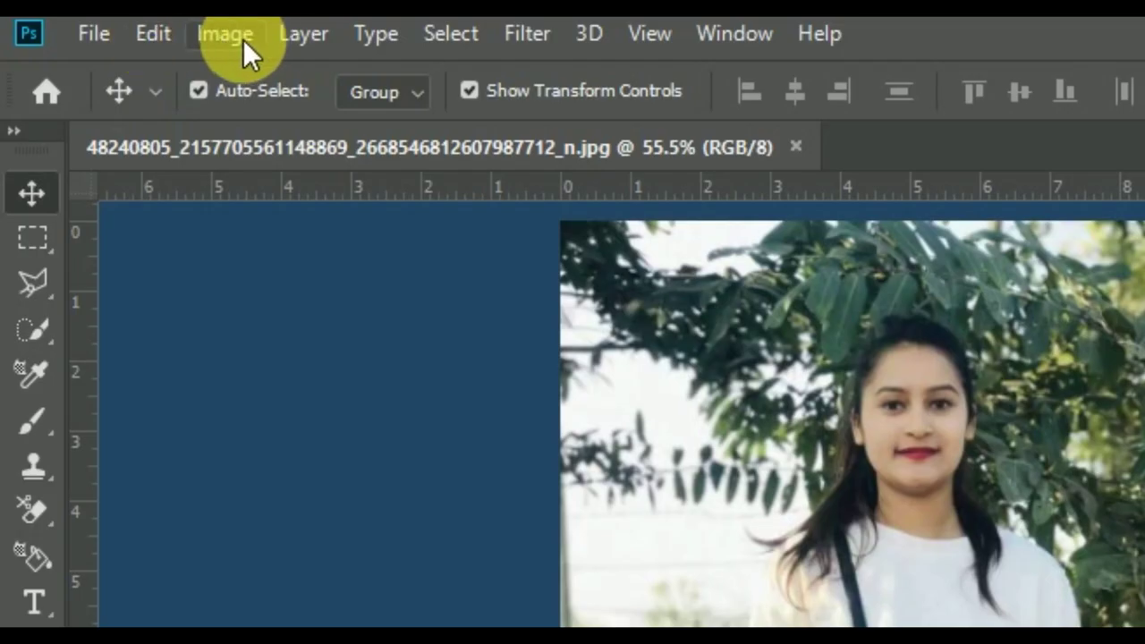
pyautogui.click(241, 39)
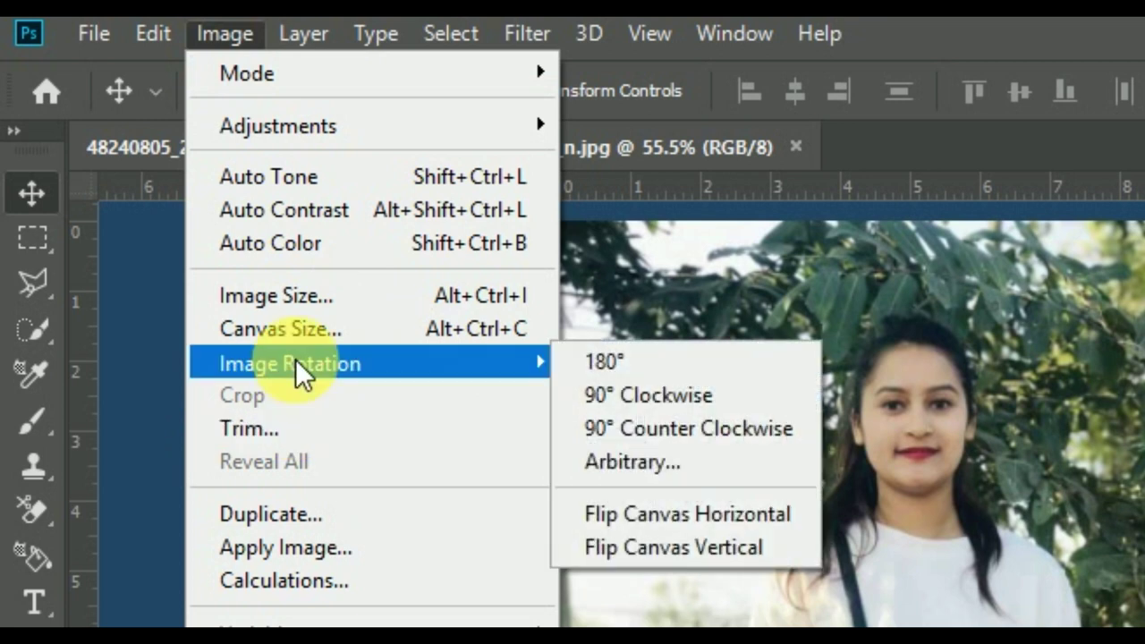
# - Resample the image from 72 to 300 pixels/inch, making it 3000 × 4000 px
pyautogui.click(298, 312)
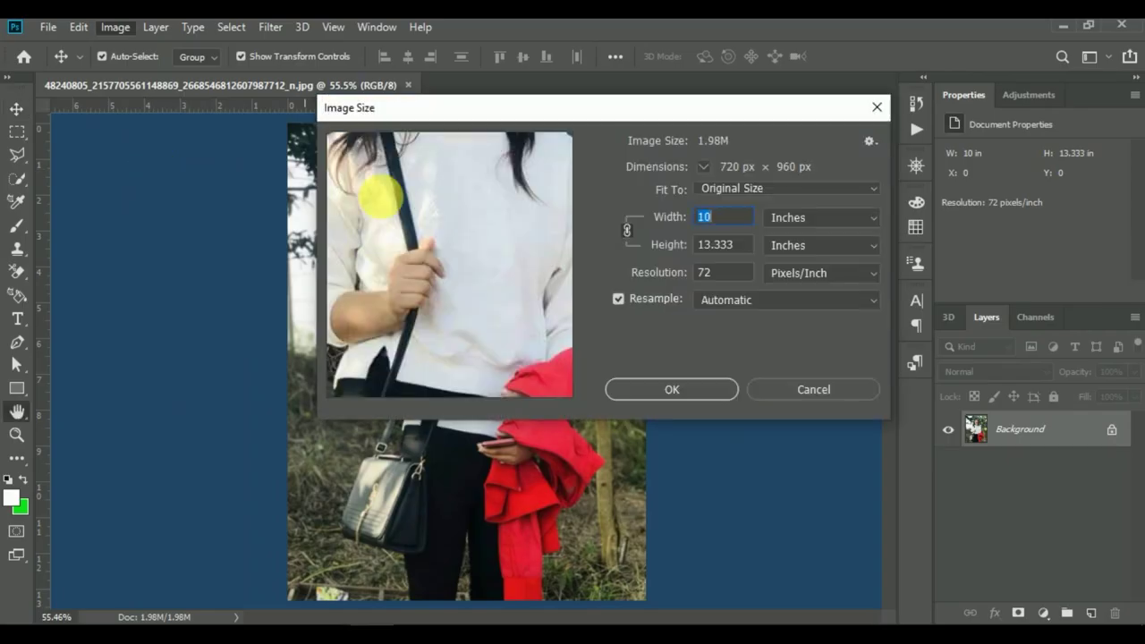
pyautogui.click(640, 272)
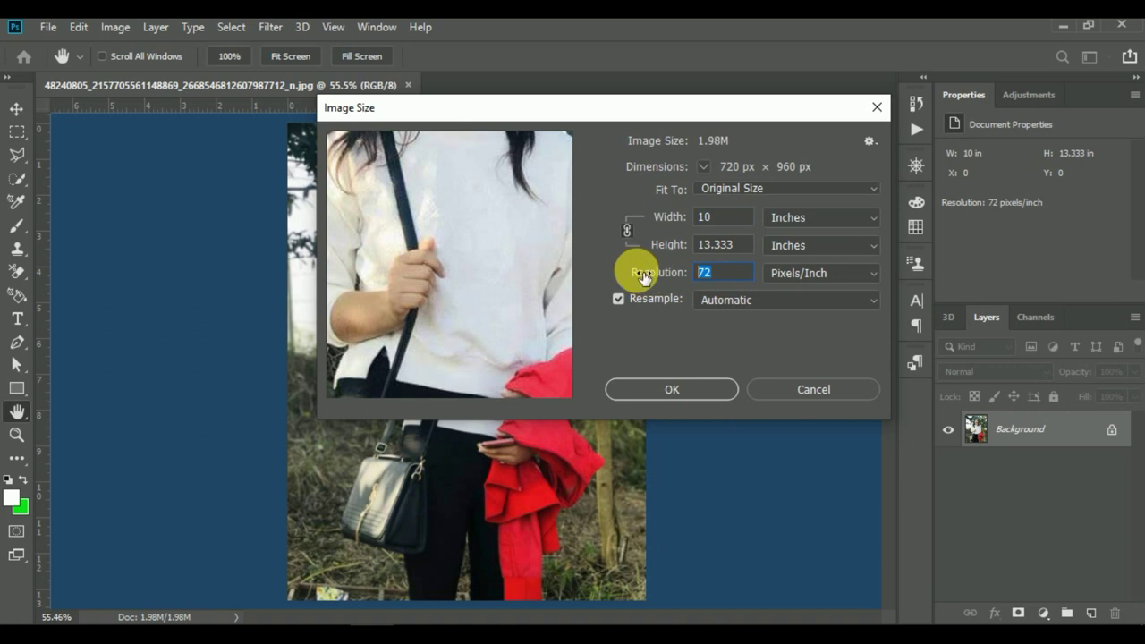
pyautogui.press('BackSpace')
pyautogui.write('3')
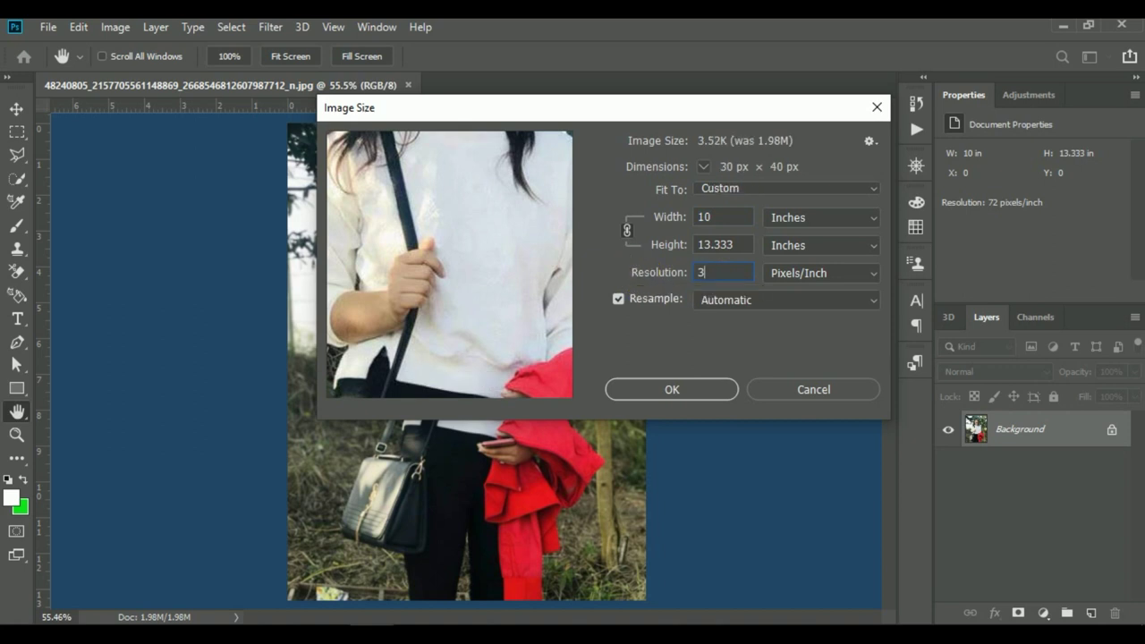
pyautogui.write('00')
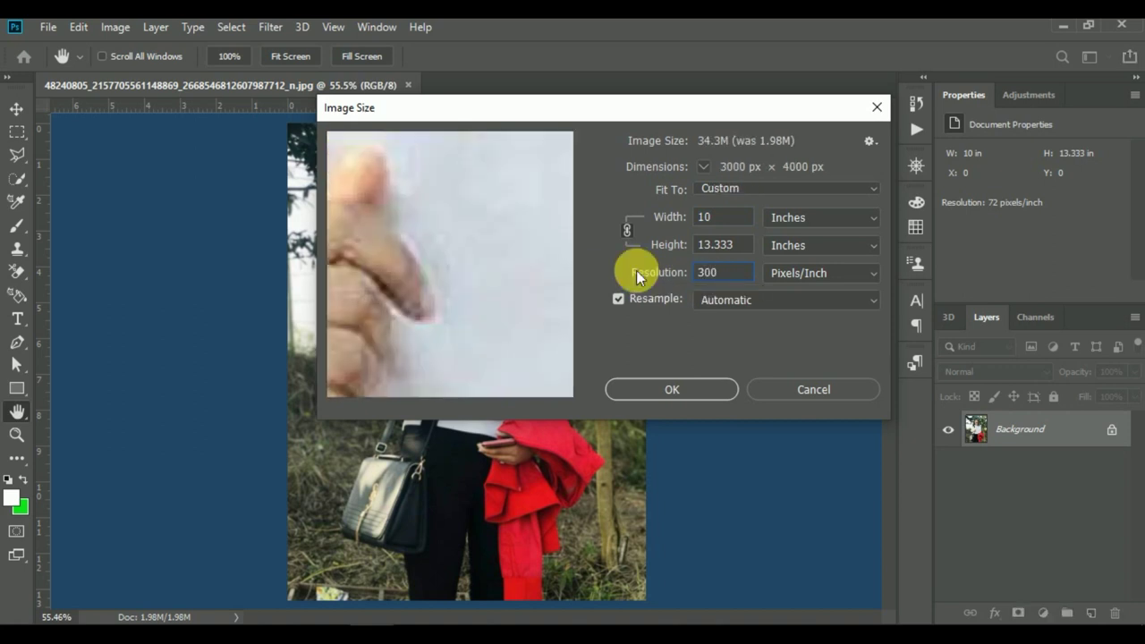
pyautogui.press('Return')
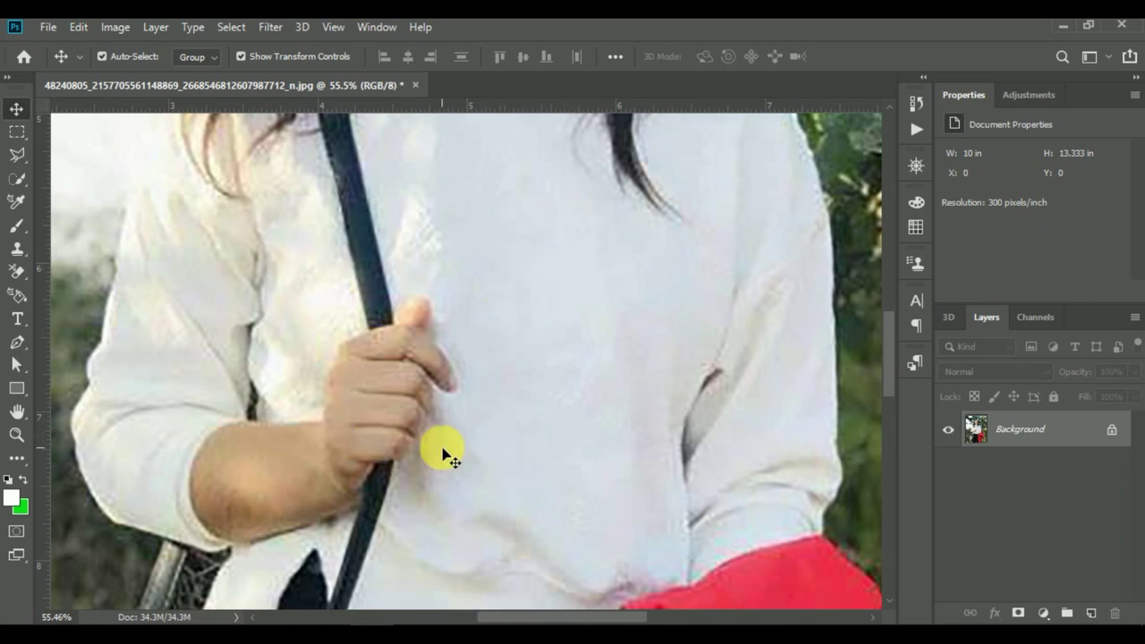
pyautogui.scroll(-2, 438, 418)
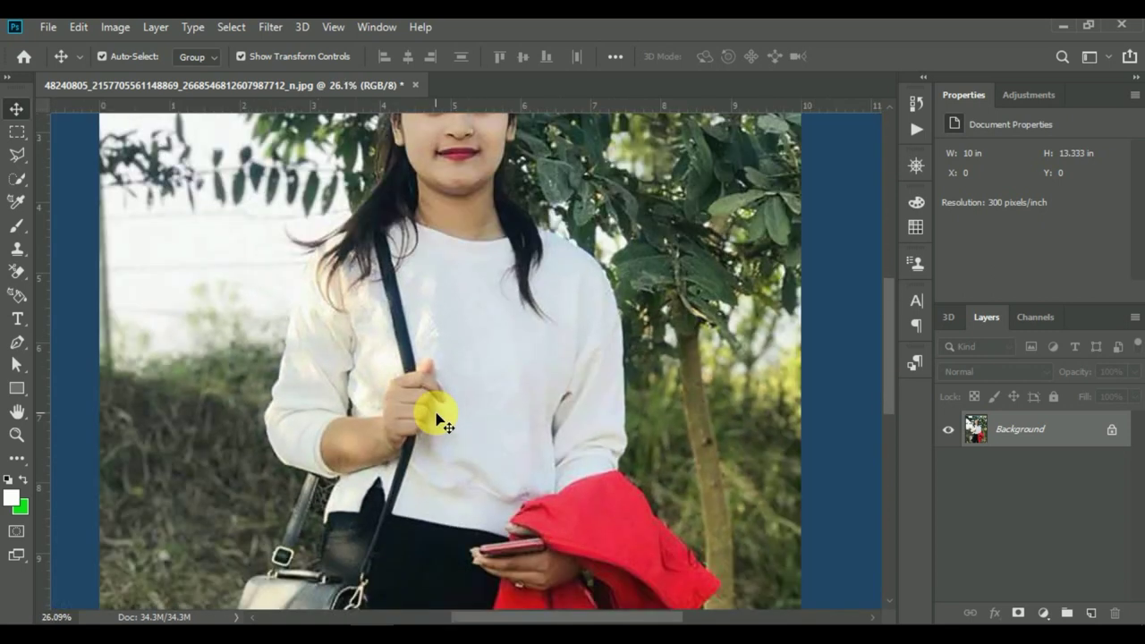
pyautogui.scroll(-1, 438, 417)
pyautogui.scroll(-1, 438, 417)
pyautogui.scroll(1, 439, 417)
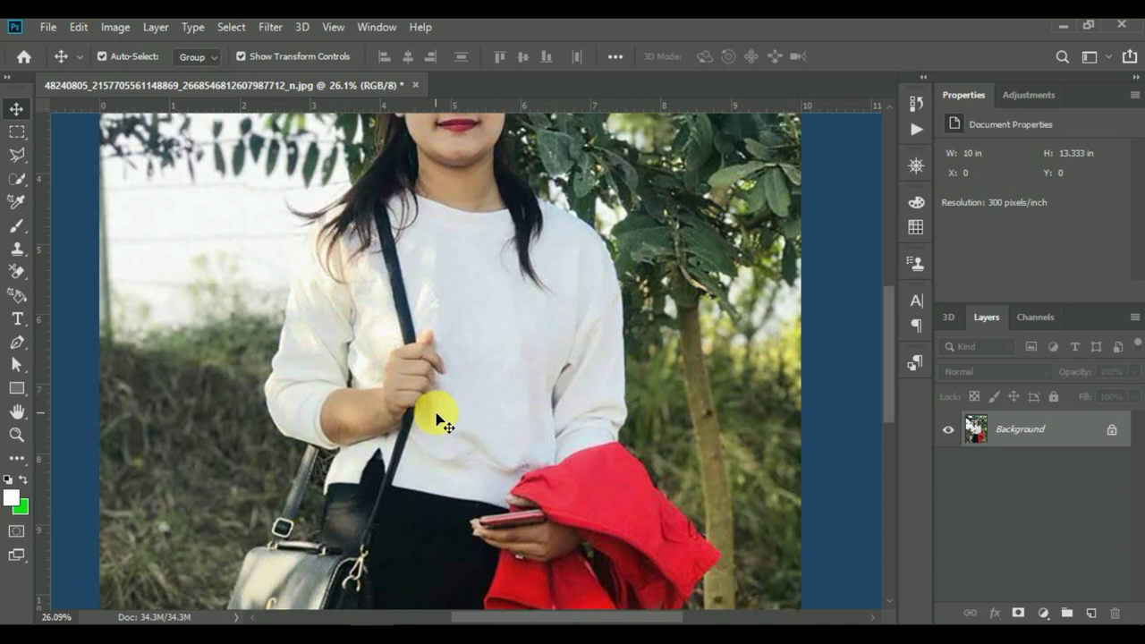
pyautogui.scroll(-1, 438, 417)
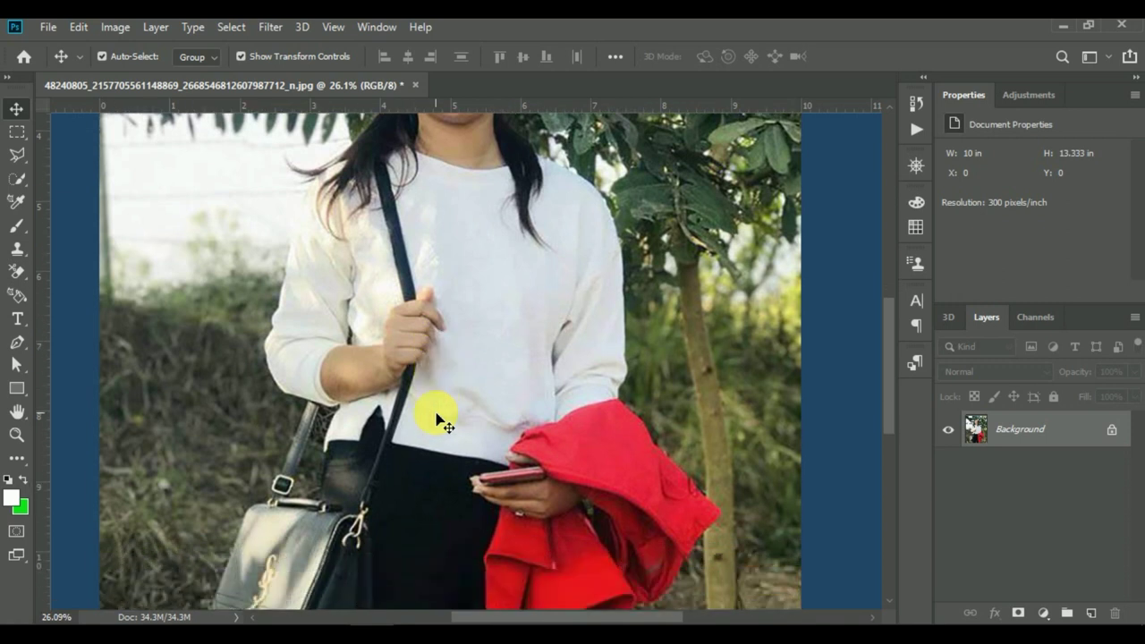
pyautogui.scroll(-1, 438, 418)
pyautogui.scroll(-1, 438, 417)
pyautogui.scroll(-1, 438, 418)
pyautogui.scroll(-1, 438, 418)
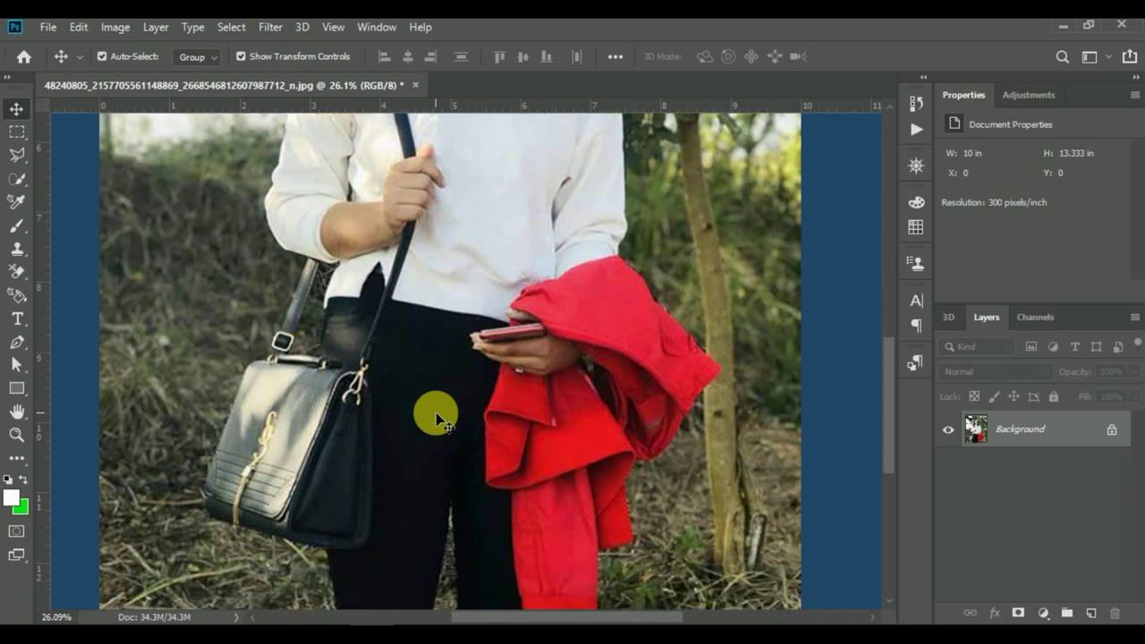
pyautogui.scroll(1, 432, 444)
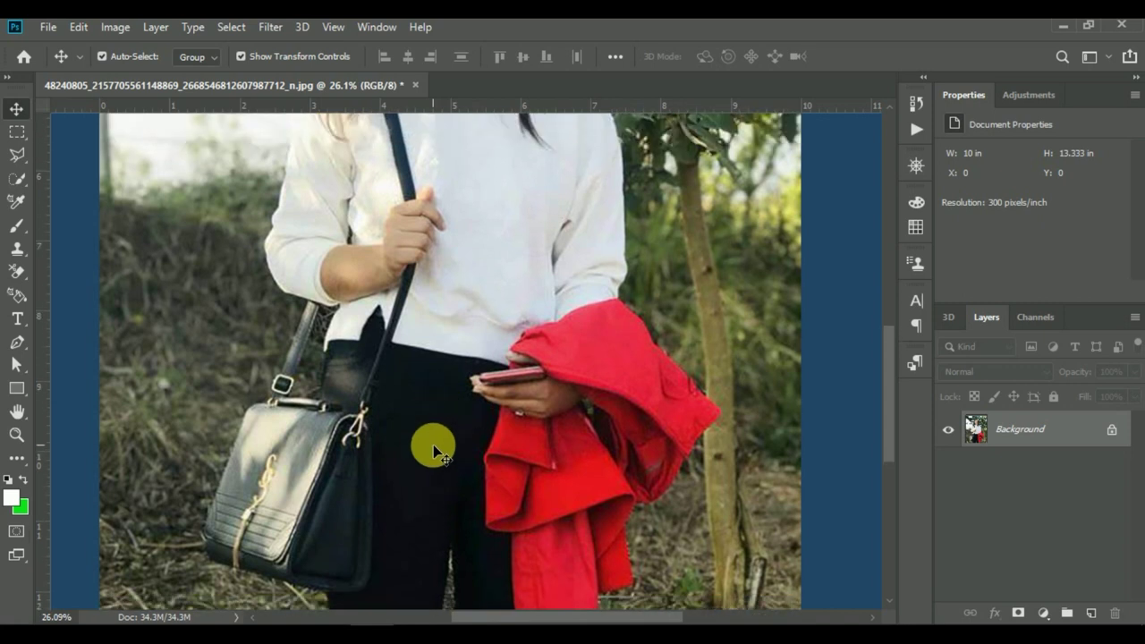
pyautogui.scroll(1, 396, 505)
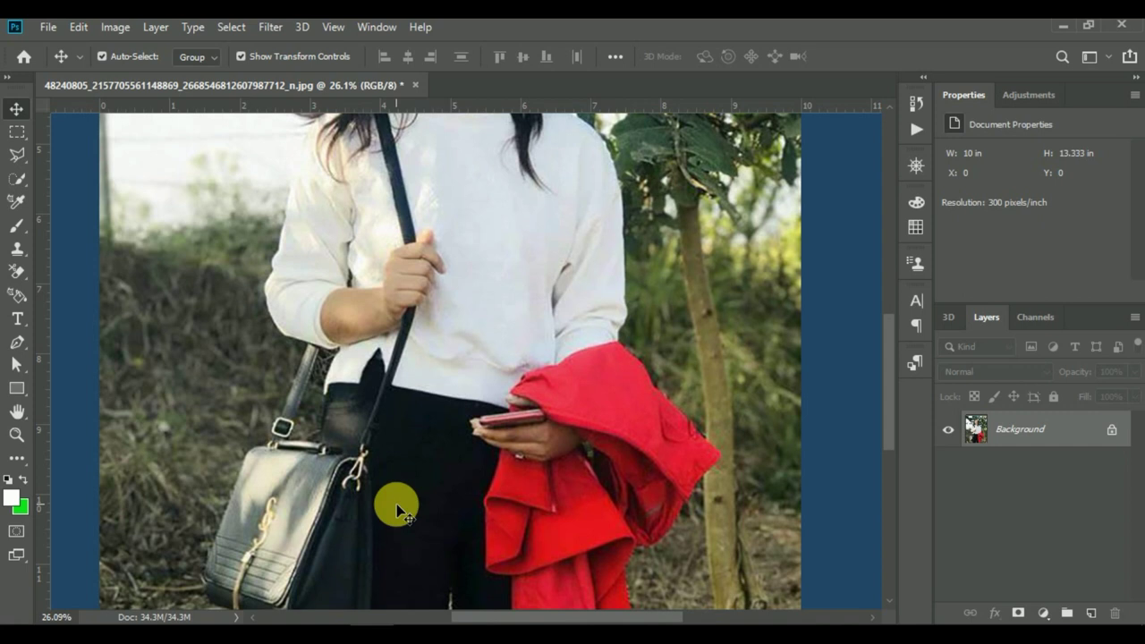
pyautogui.scroll(1, 442, 478)
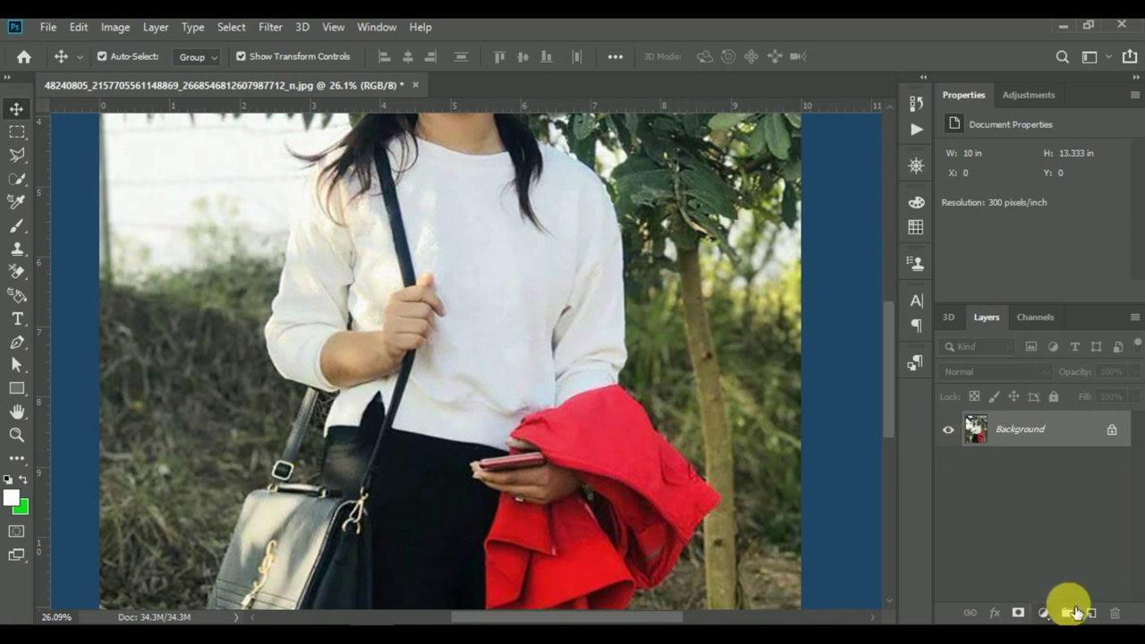
# - Duplicate the photo onto Layer 1 and hide the Background layer
pyautogui.hotkey('ctrl', 'j')
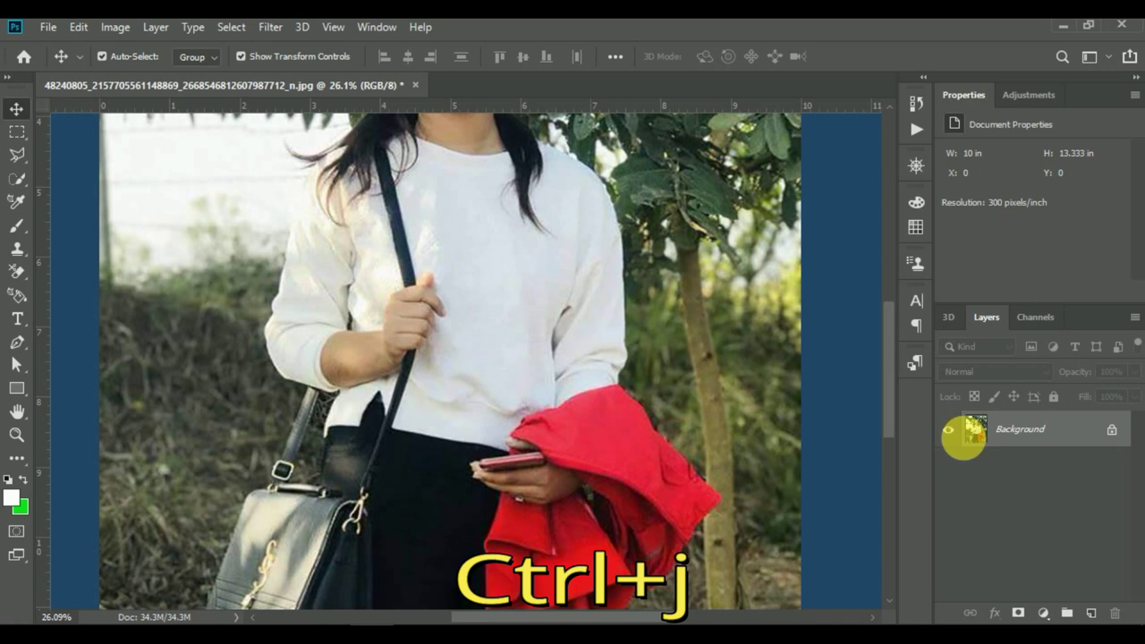
pyautogui.click(959, 468)
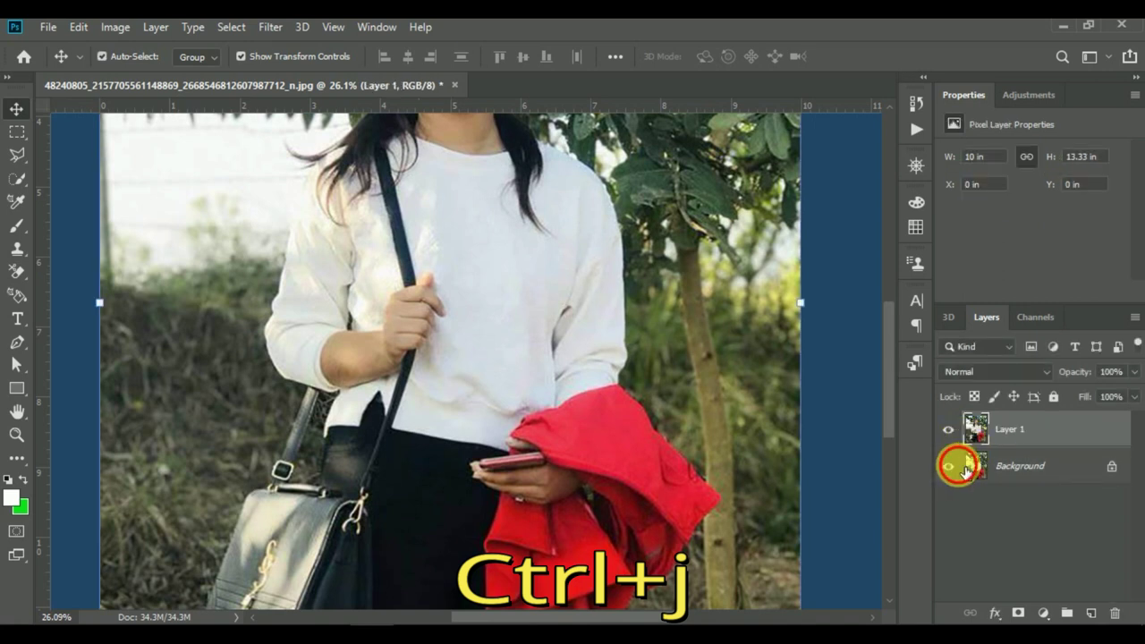
pyautogui.scroll(2, 452, 465)
pyautogui.scroll(1, 450, 470)
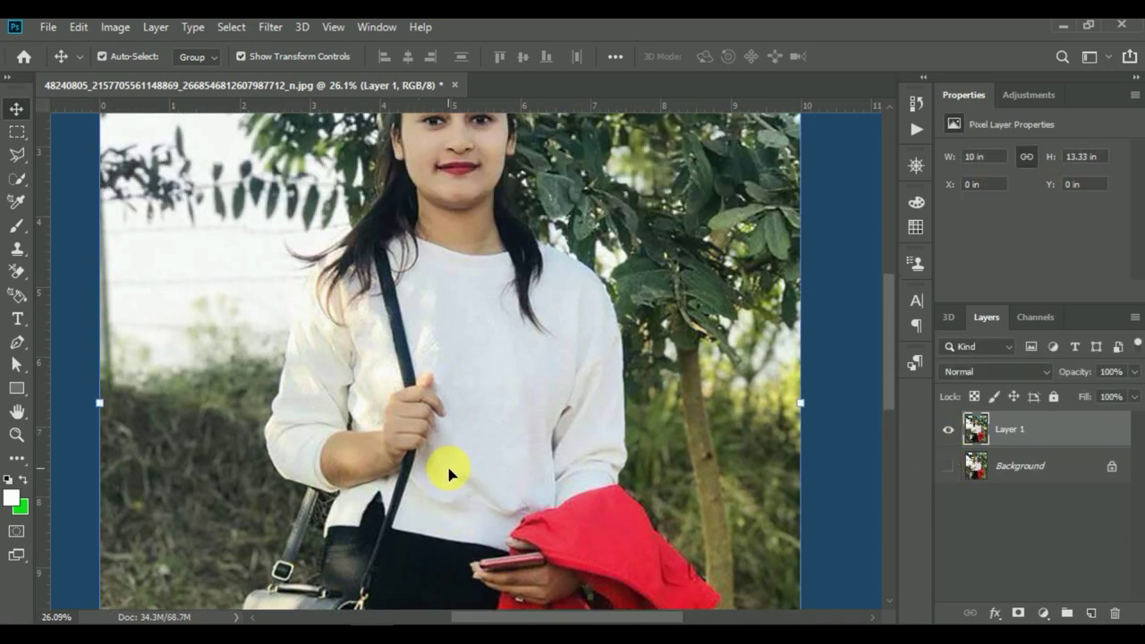
pyautogui.scroll(2, 448, 474)
# - Zoom in and out around the sweater to inspect its edges
pyautogui.scroll(-1, 448, 473)
pyautogui.scroll(-1, 449, 474)
pyautogui.scroll(-1, 449, 474)
pyautogui.scroll(-1, 448, 468)
pyautogui.scroll(1, 447, 467)
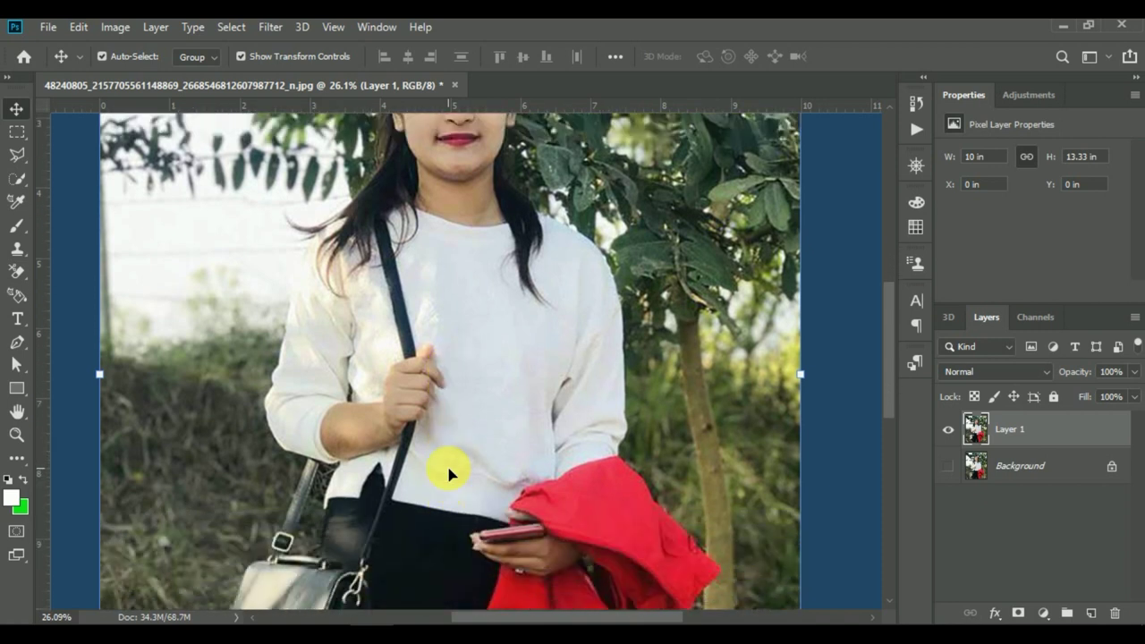
pyautogui.scroll(1, 391, 488)
pyautogui.scroll(1, 391, 487)
pyautogui.scroll(1, 391, 487)
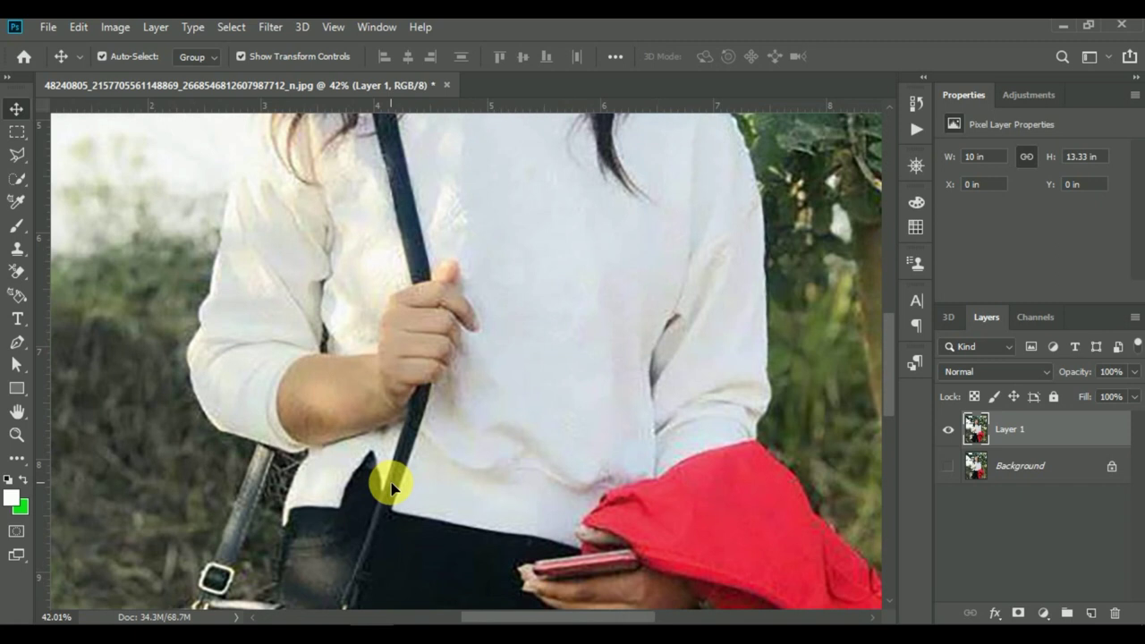
pyautogui.scroll(1, 390, 487)
pyautogui.scroll(-2, 391, 487)
pyautogui.scroll(-1, 391, 488)
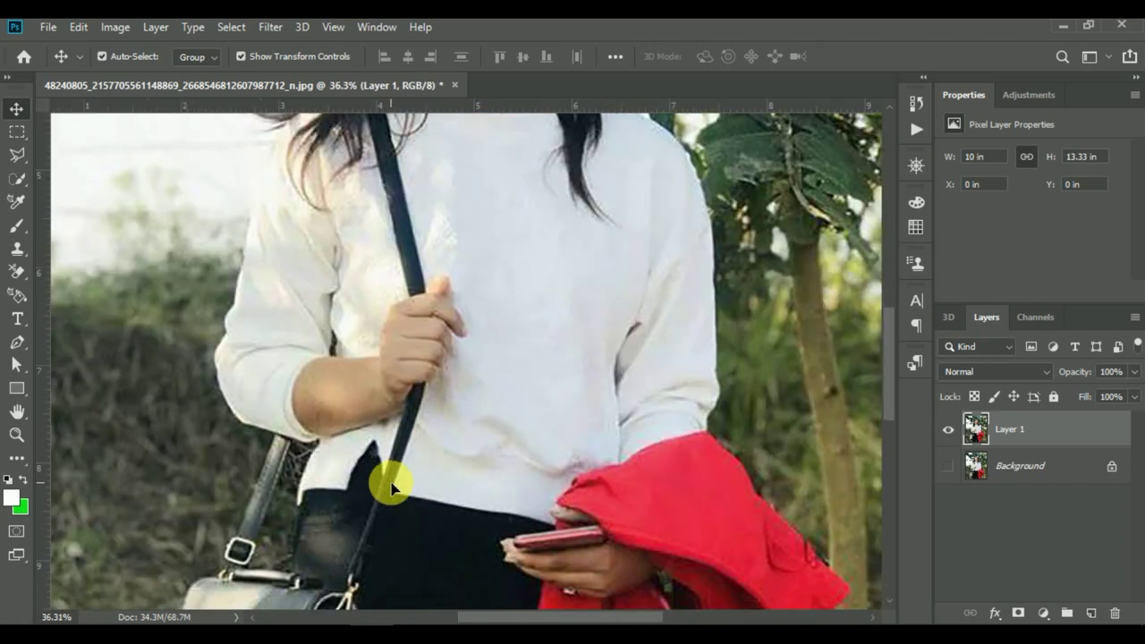
pyautogui.scroll(2, 391, 488)
pyautogui.scroll(1, 391, 487)
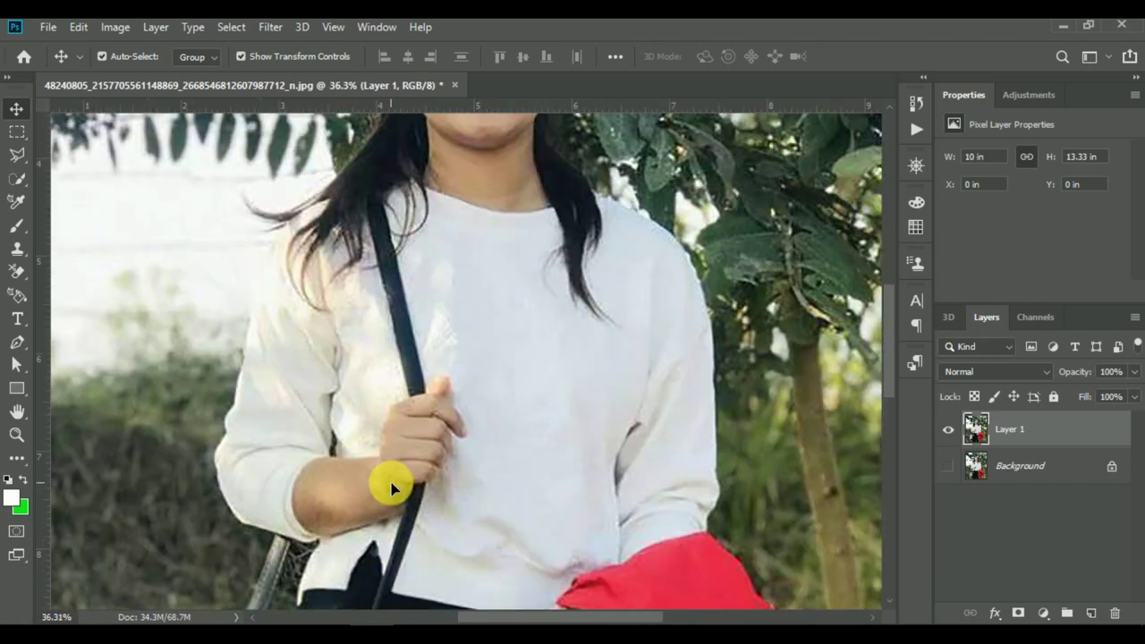
pyautogui.scroll(1, 390, 488)
pyautogui.scroll(-1, 391, 487)
pyautogui.scroll(-1, 391, 487)
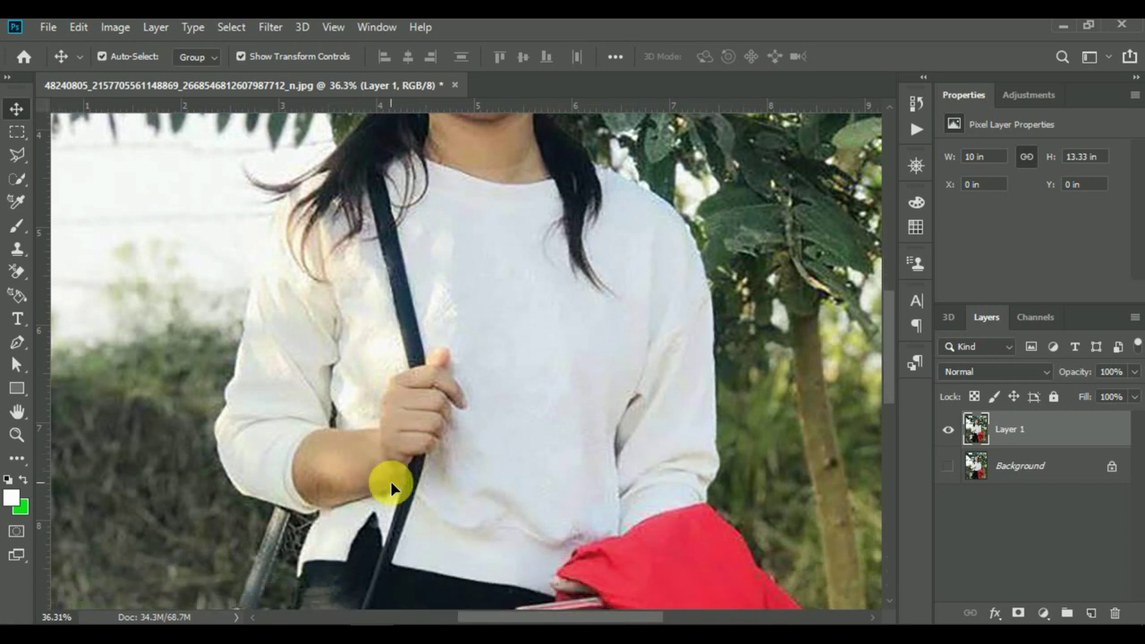
pyautogui.scroll(1, 390, 487)
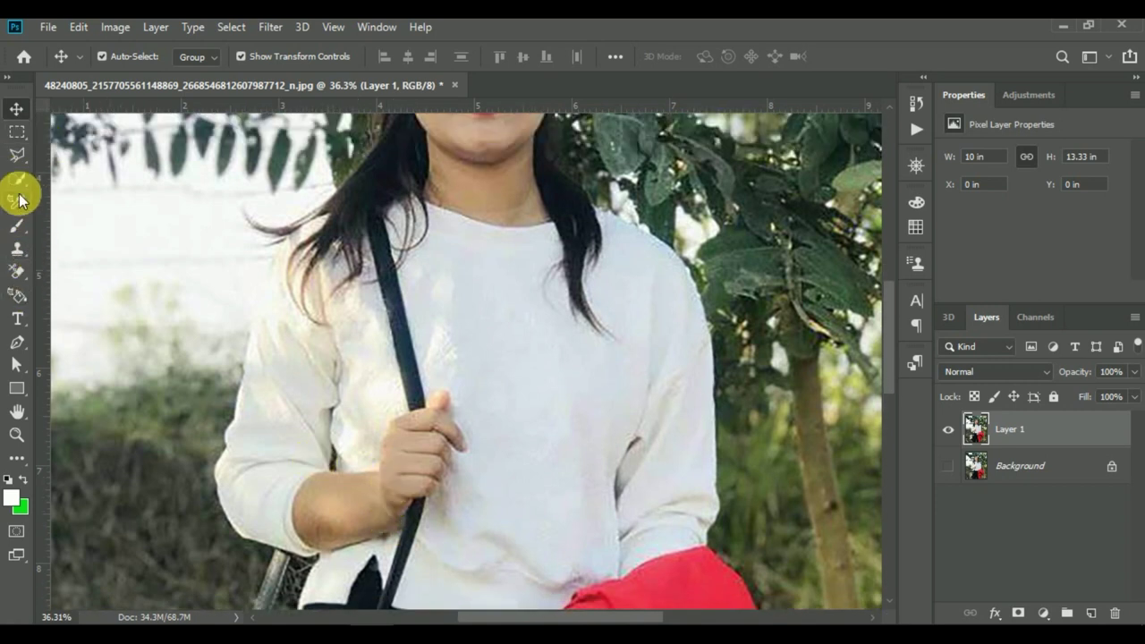
# - Quick-select the left sleeve from elbow to shoulder, trimming excess near the shoulder
pyautogui.click(19, 182)
pyautogui.click(63, 179)
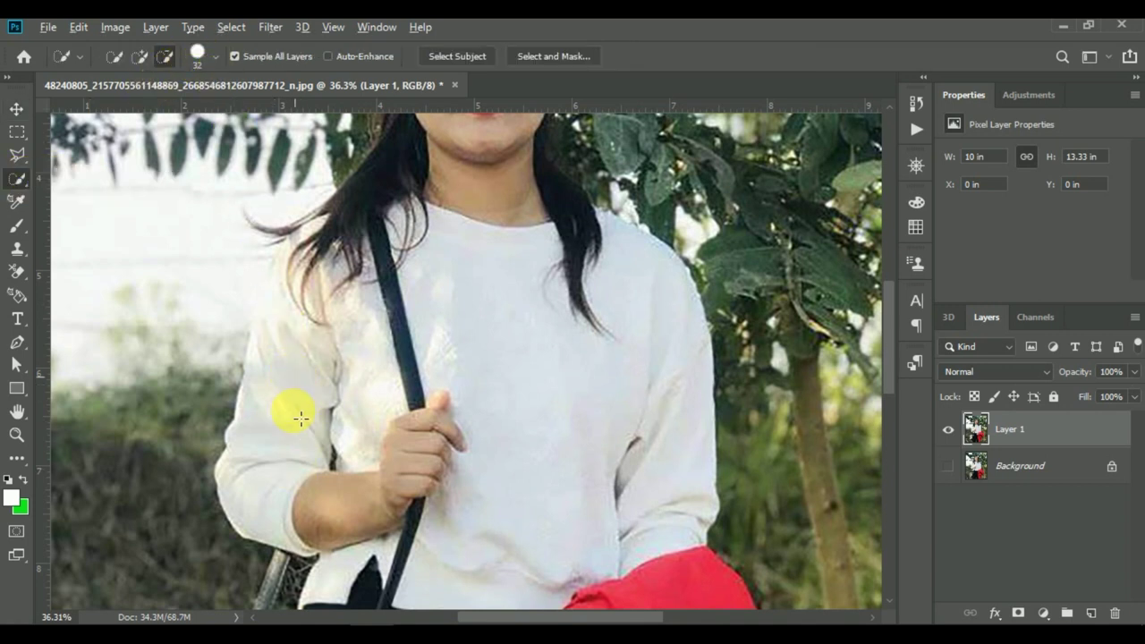
pyautogui.moveTo(307, 470); pyautogui.dragTo(322, 243)
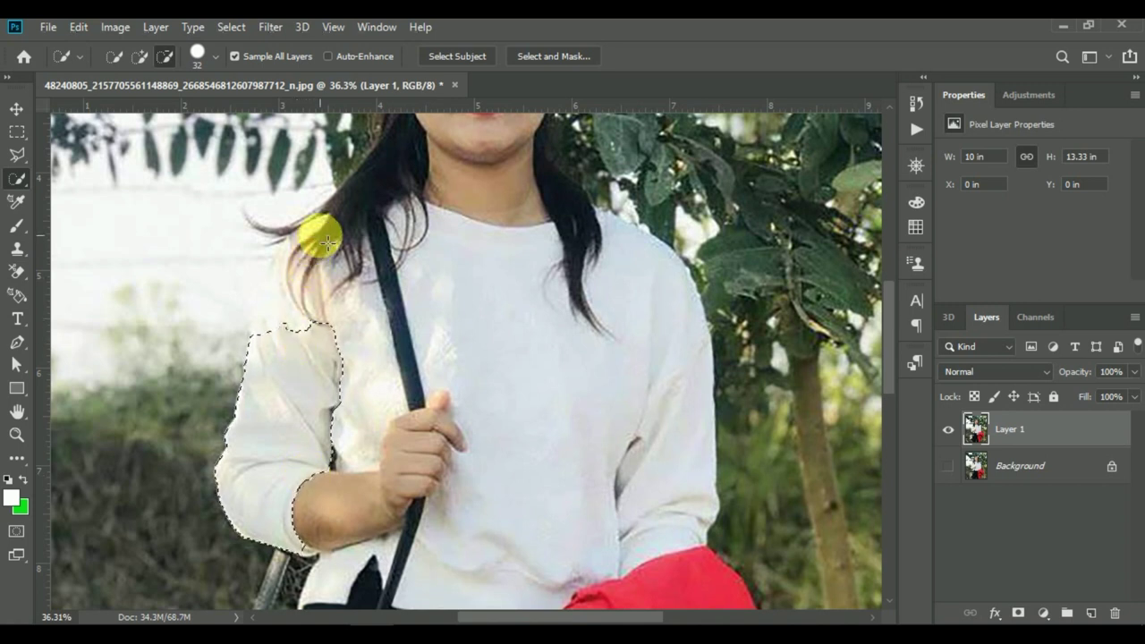
pyautogui.click(298, 333)
pyautogui.moveTo(298, 334); pyautogui.dragTo(301, 268)
# - Grow the selection out to the sleeve edge, then undo the selection stroke
pyautogui.scroll(-1, 485, 474)
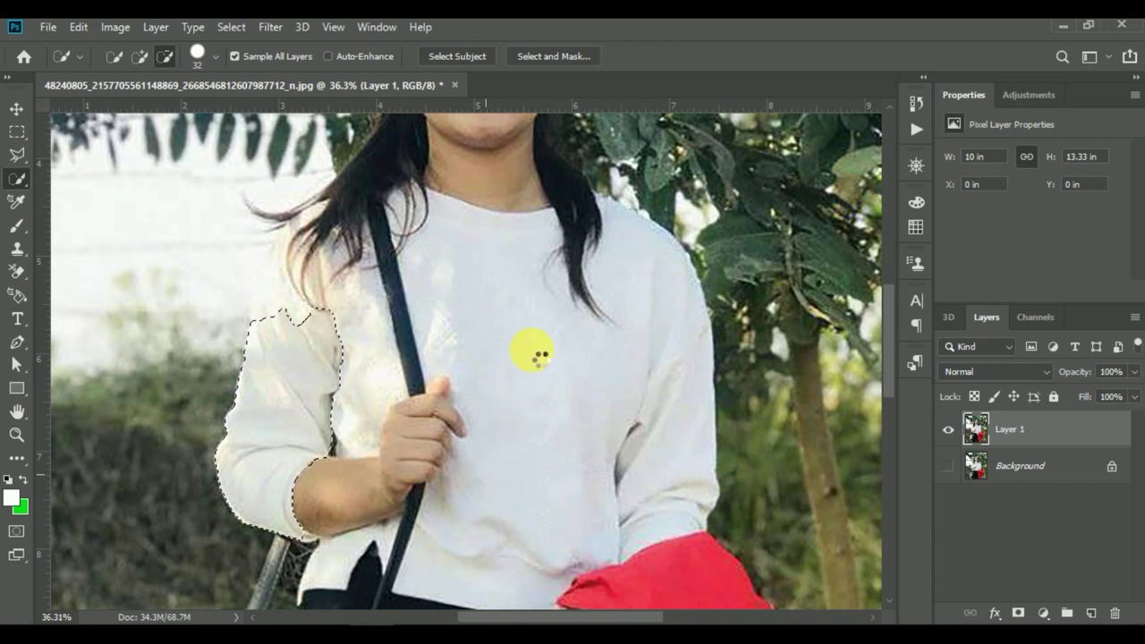
pyautogui.moveTo(528, 372); pyautogui.dragTo(315, 383)
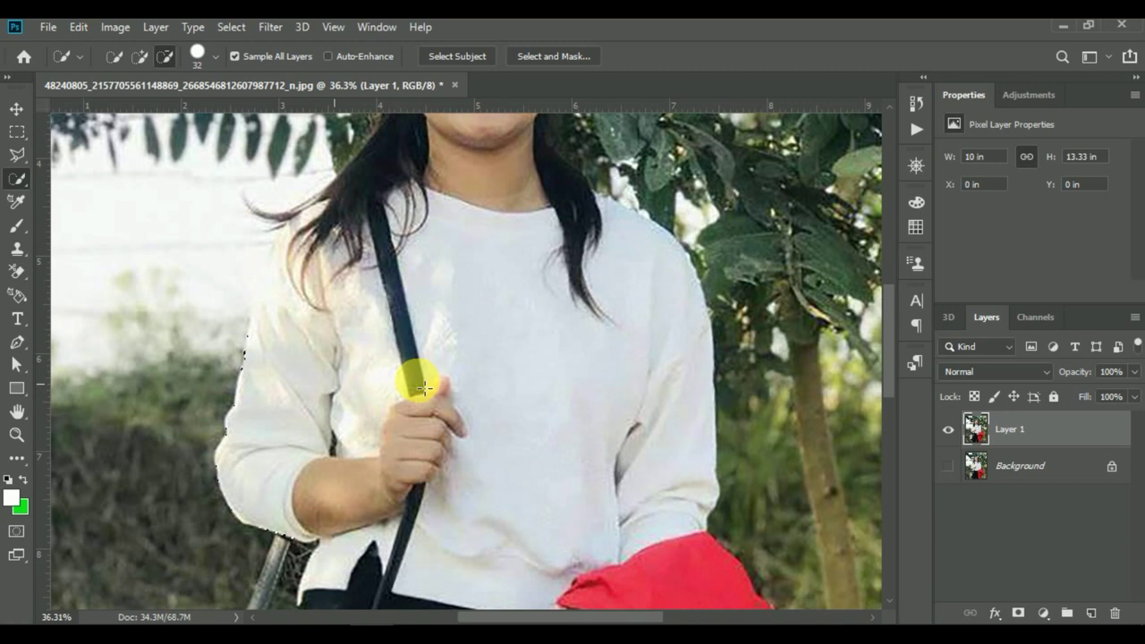
pyautogui.click(242, 358)
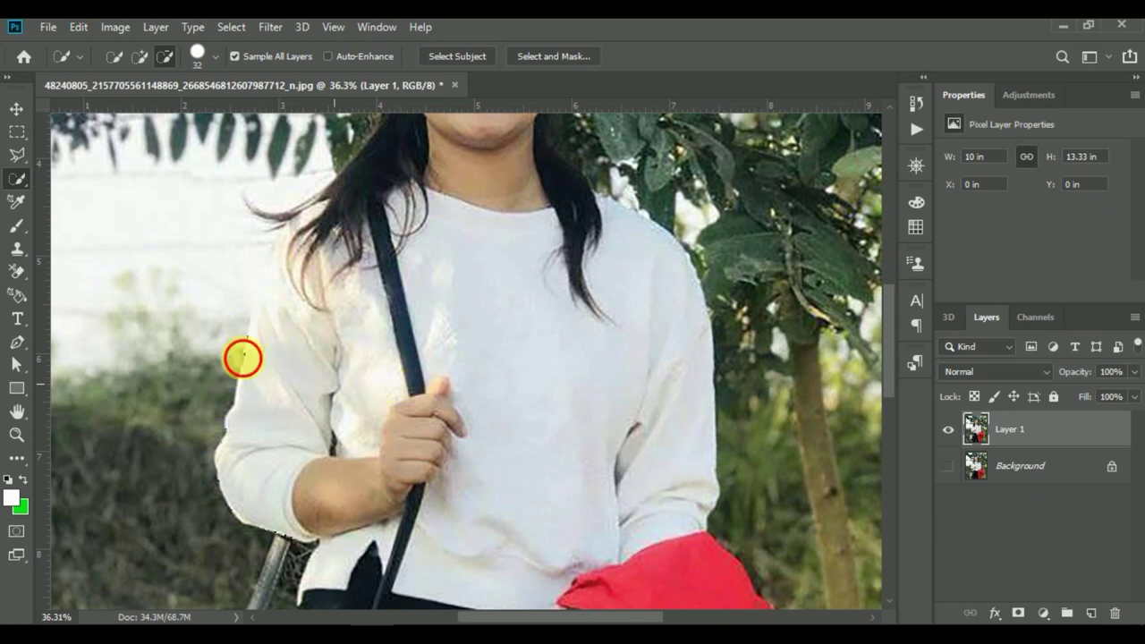
pyautogui.hotkey('ctrl', 'z')
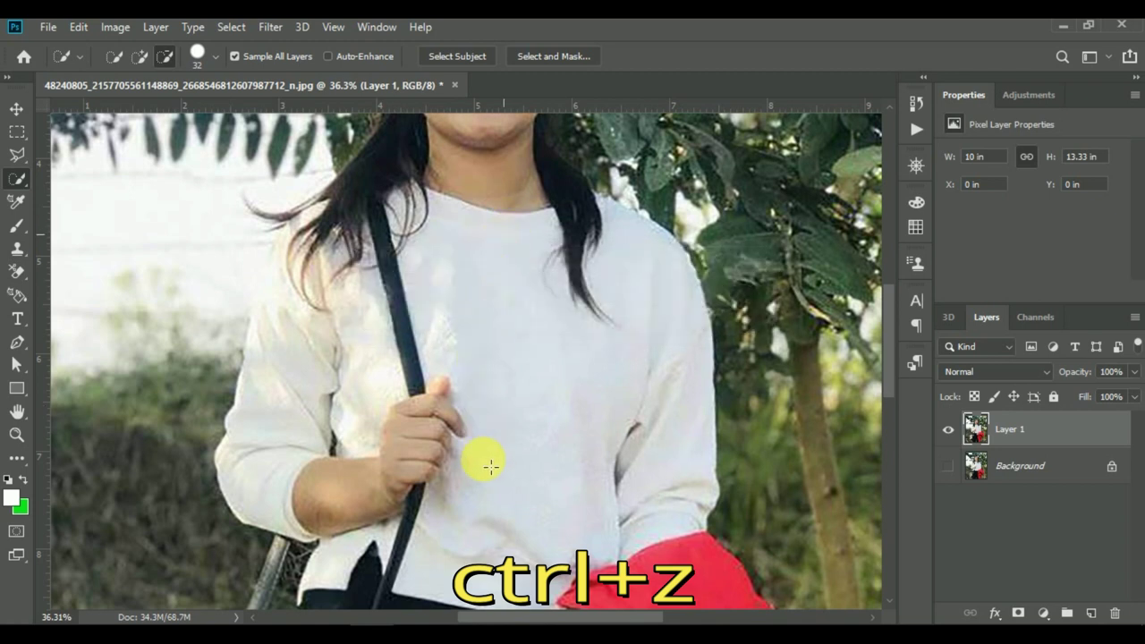
pyautogui.click(503, 219)
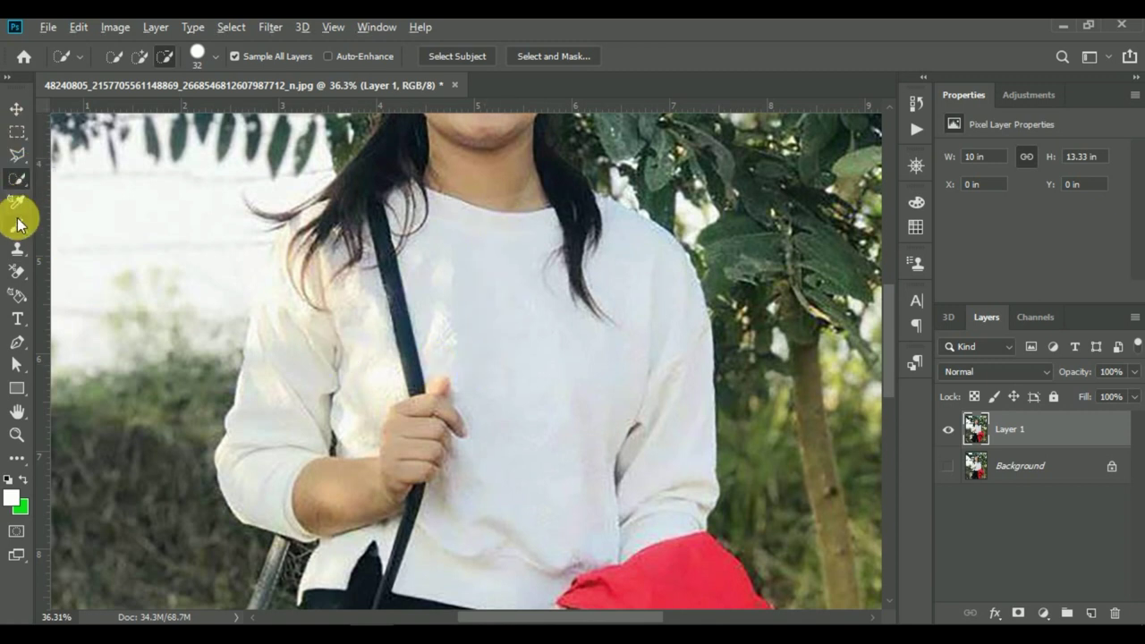
# - Switch to the Magic Wand tool and toggle from subtract back to add selection mode
pyautogui.rightClick(20, 185)
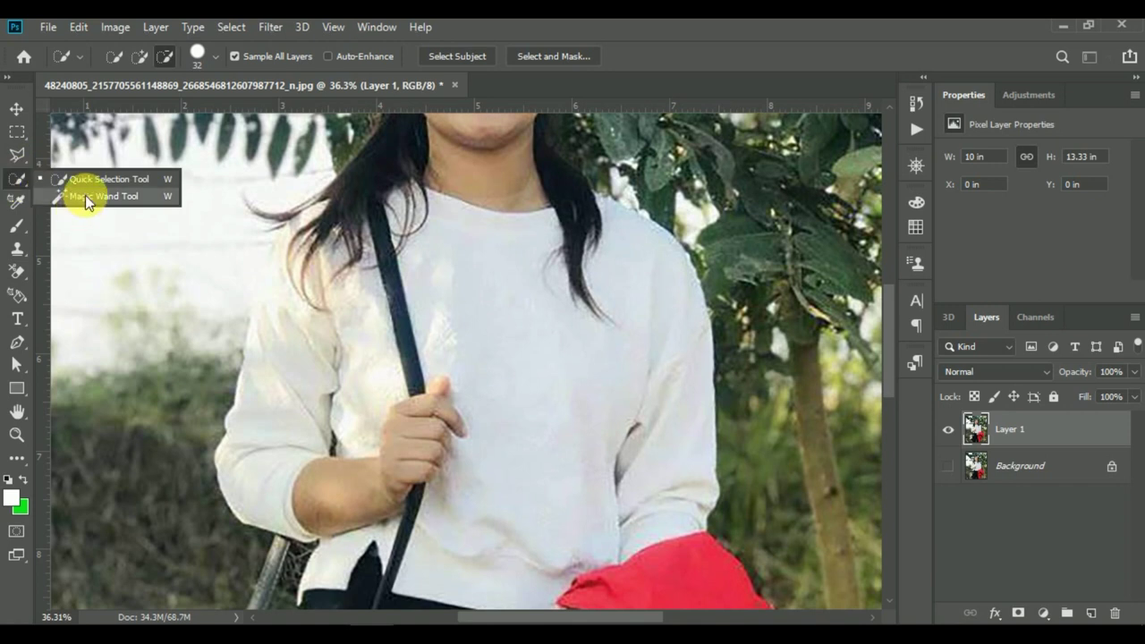
pyautogui.click(85, 195)
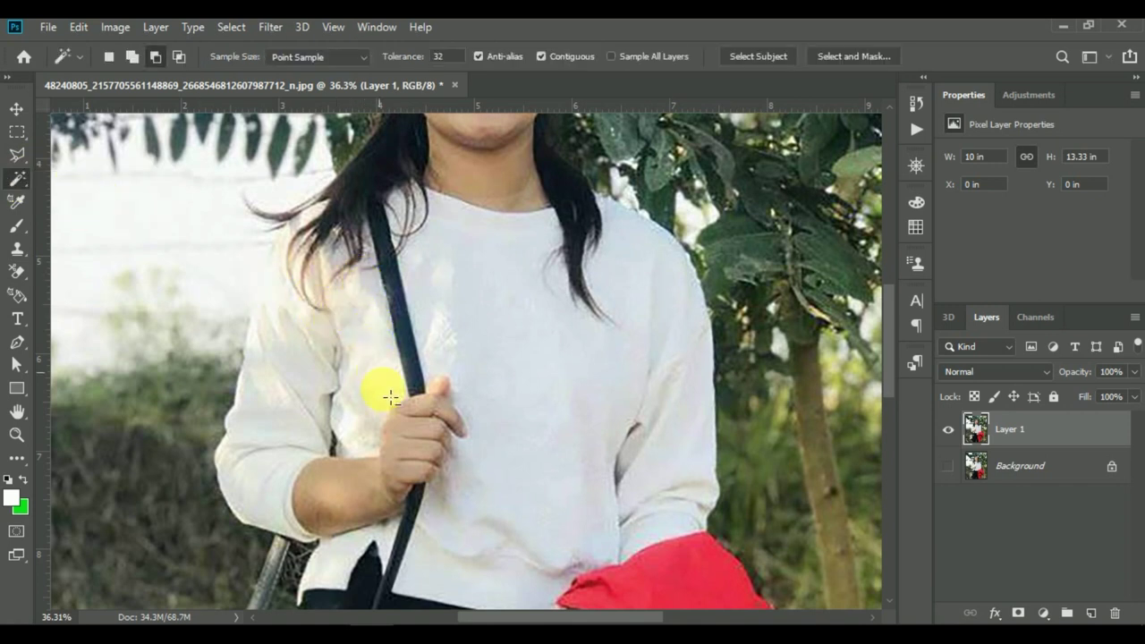
pyautogui.press('alt')
pyautogui.press('shift')
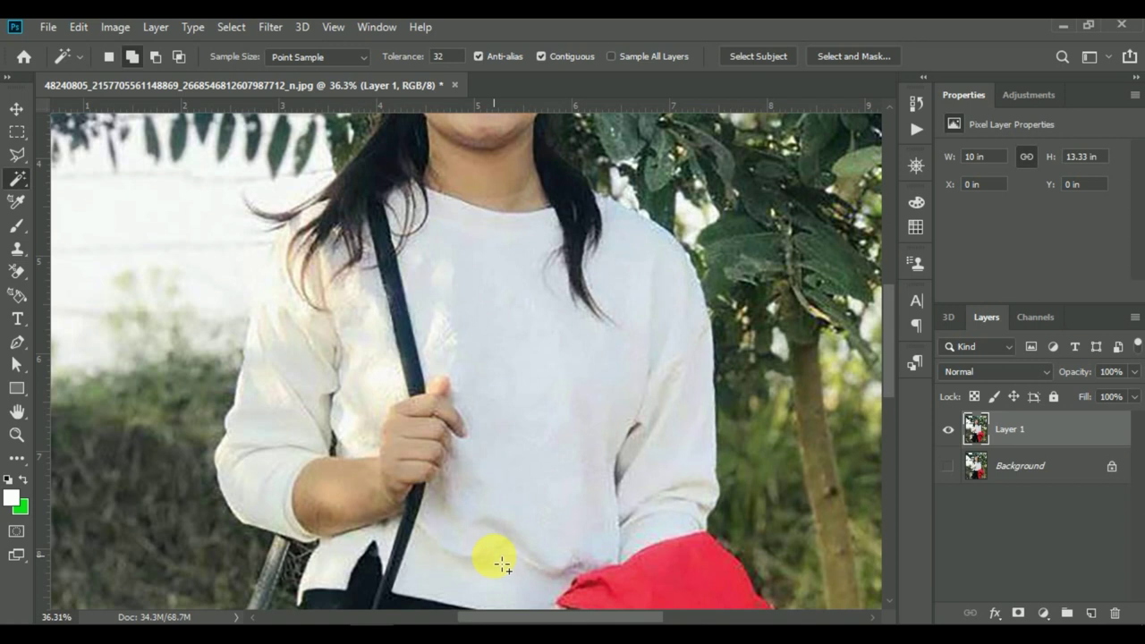
pyautogui.scroll(-1, 626, 332)
pyautogui.scroll(-2, 617, 393)
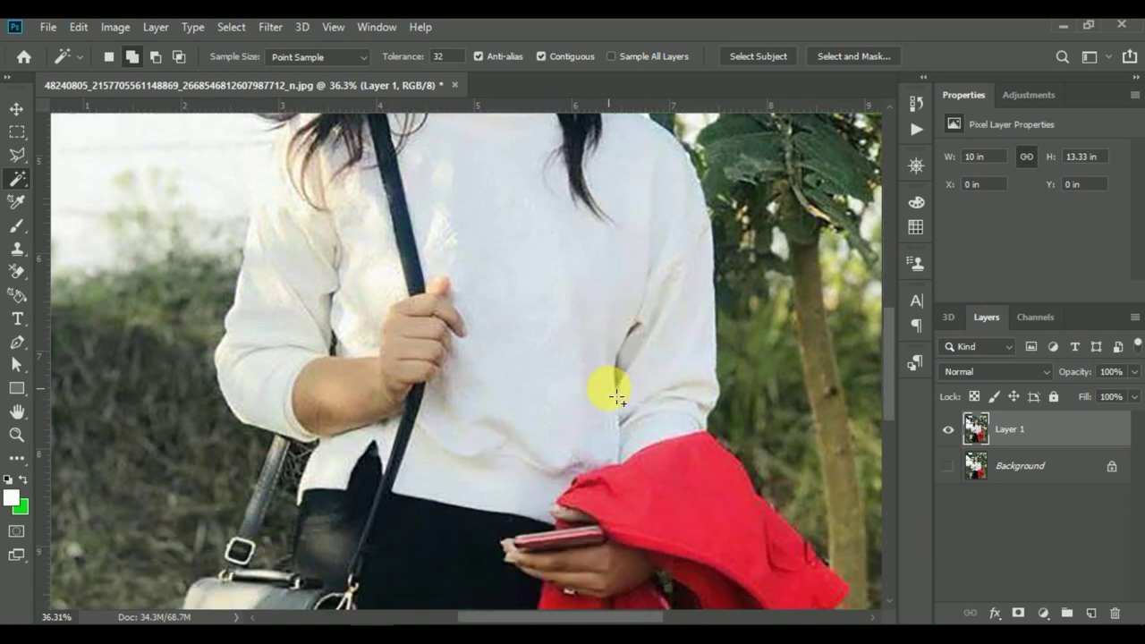
pyautogui.scroll(1, 590, 406)
pyautogui.scroll(-1, 519, 456)
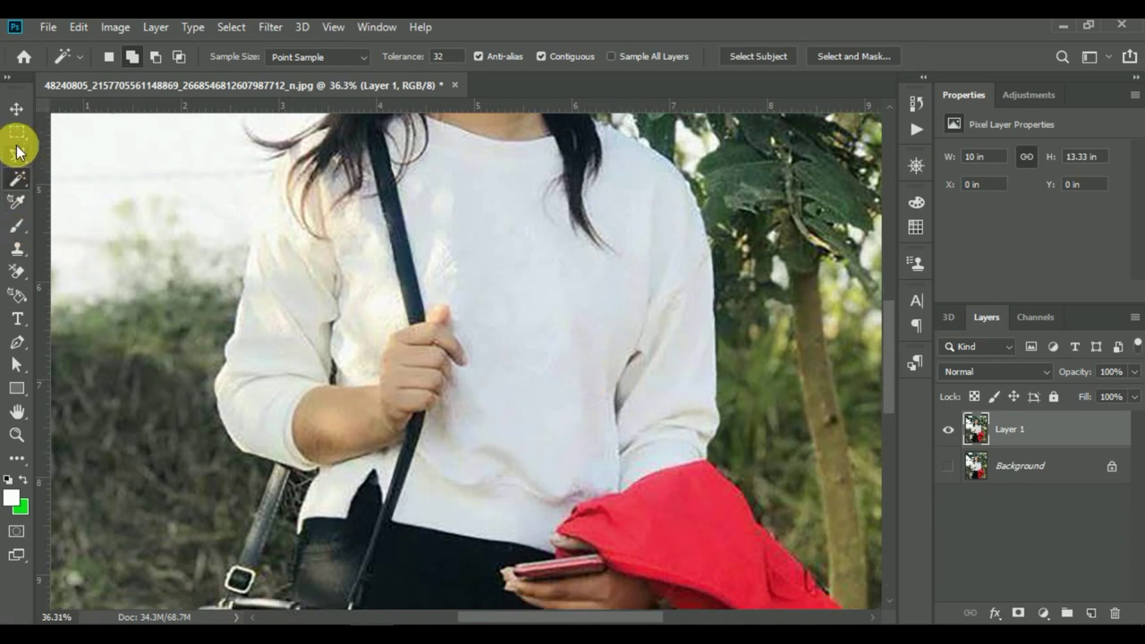
pyautogui.rightClick(16, 182)
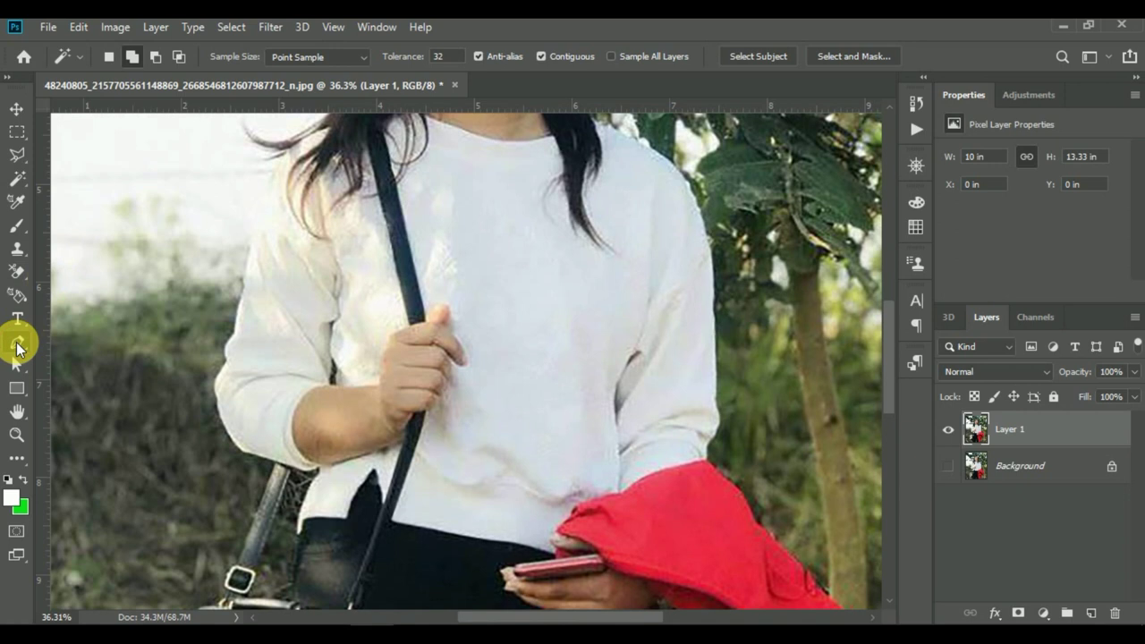
# - Select the Pen tool and zoom in on the sweater
pyautogui.click(18, 344)
pyautogui.scroll(2, 242, 465)
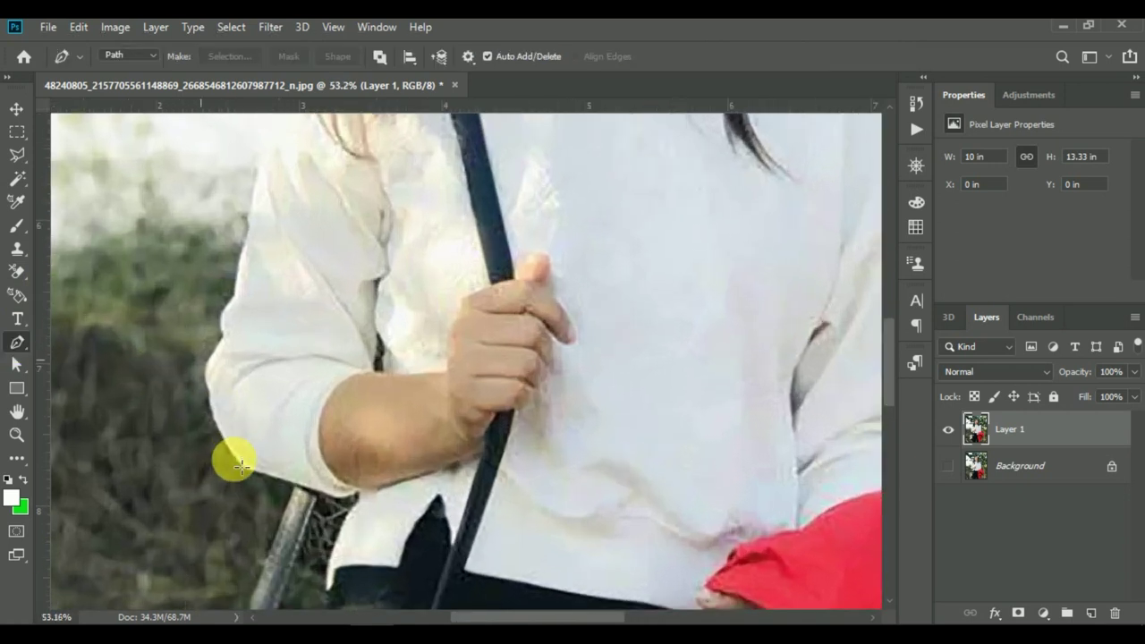
pyautogui.scroll(2, 241, 464)
pyautogui.scroll(2, 242, 465)
pyautogui.scroll(2, 243, 465)
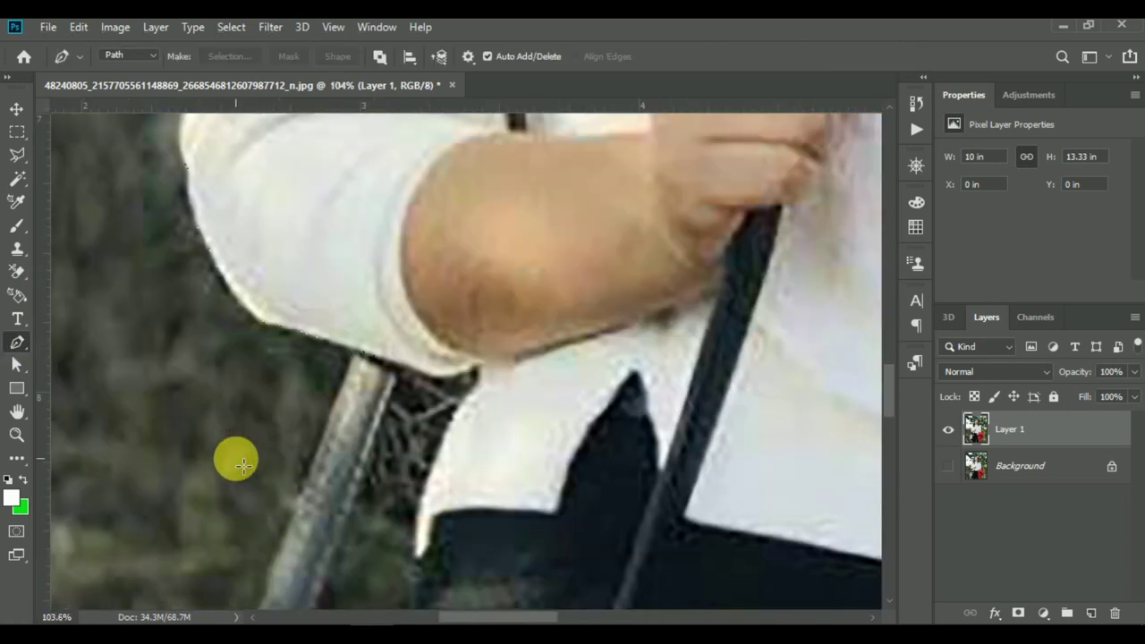
pyautogui.scroll(1, 243, 465)
pyautogui.scroll(3, 241, 463)
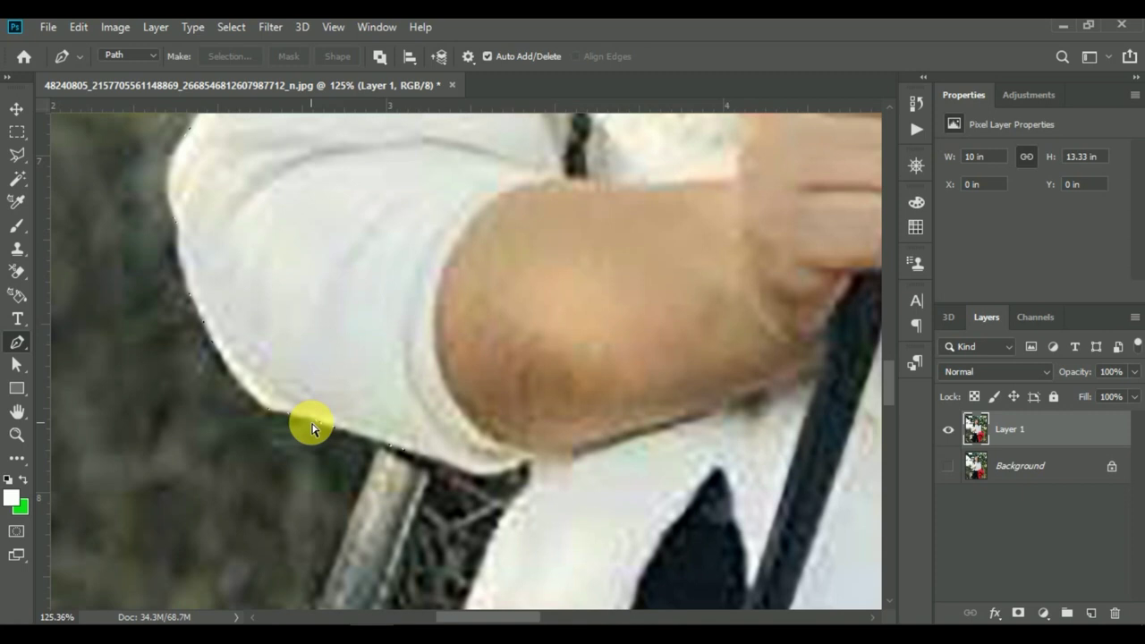
# - Delete the existing Layer 1 from the document
pyautogui.press('Delete')
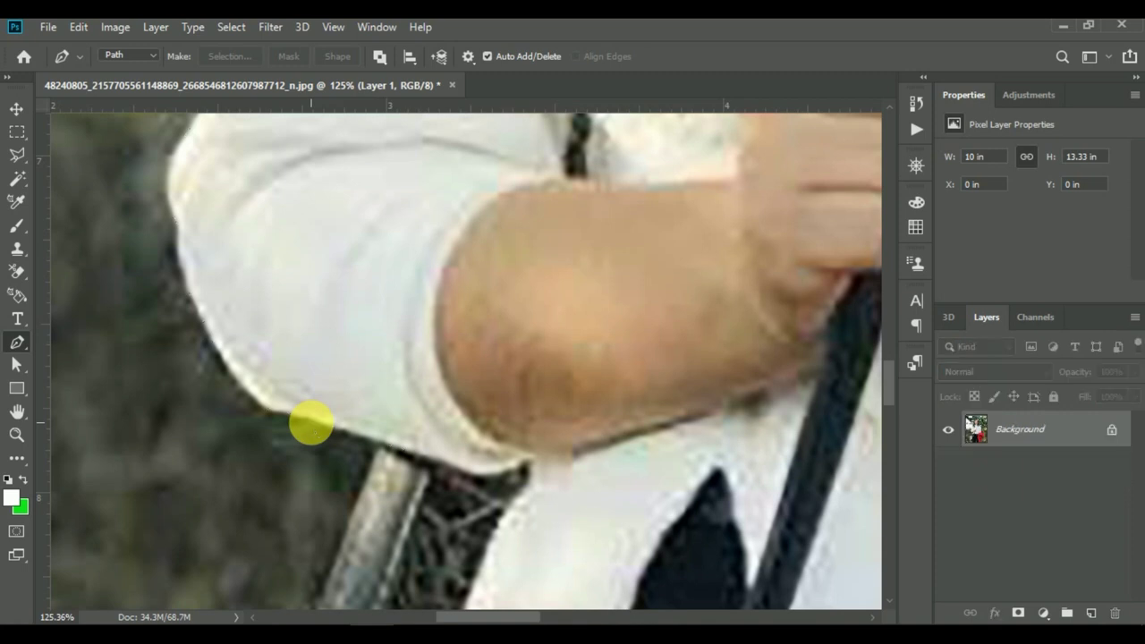
pyautogui.press('End')
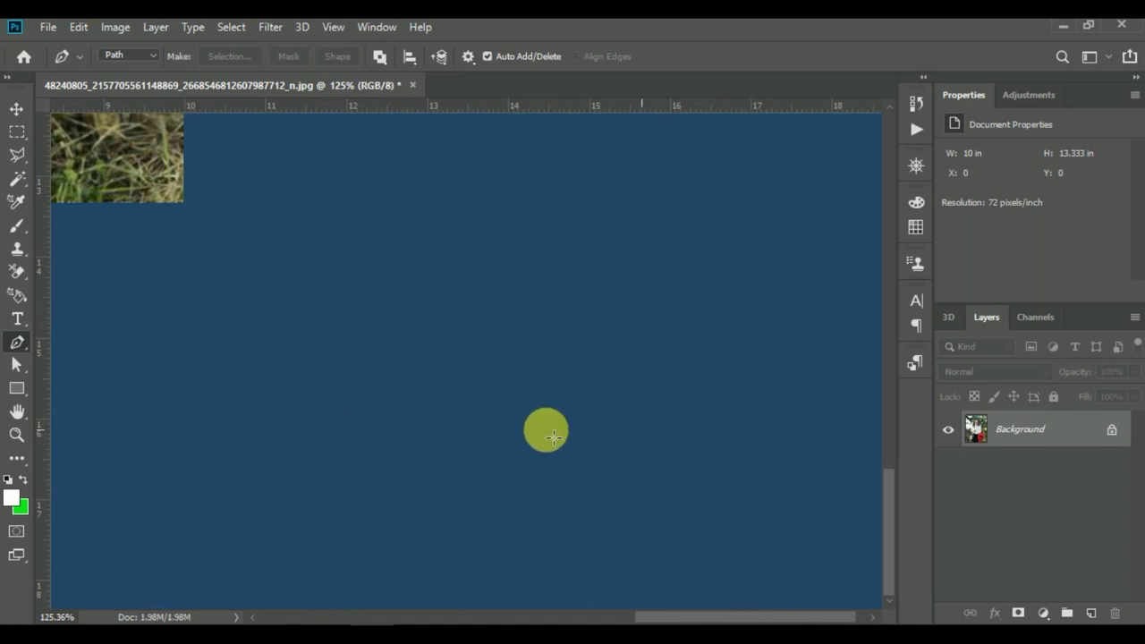
pyautogui.scroll(-3, 323, 403)
pyautogui.scroll(-2, 324, 400)
pyautogui.scroll(-3, 322, 398)
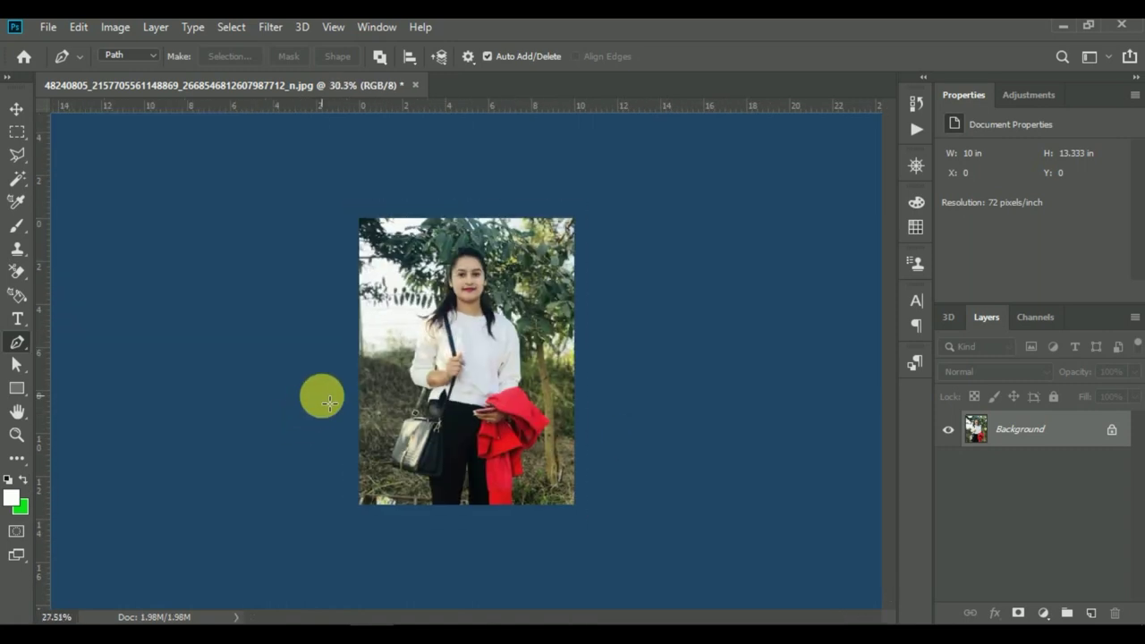
pyautogui.scroll(3, 391, 404)
pyautogui.scroll(3, 387, 401)
pyautogui.scroll(3, 384, 396)
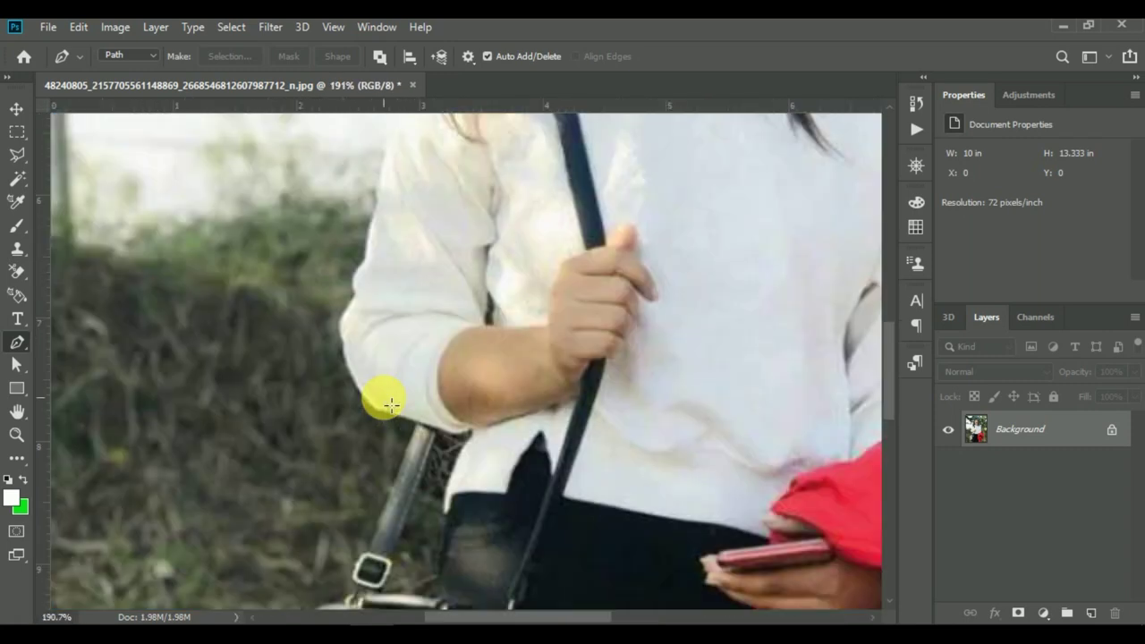
# - Duplicate the Background onto a fresh Layer 1 and hide the Background
pyautogui.hotkey('ctrl', 'j')
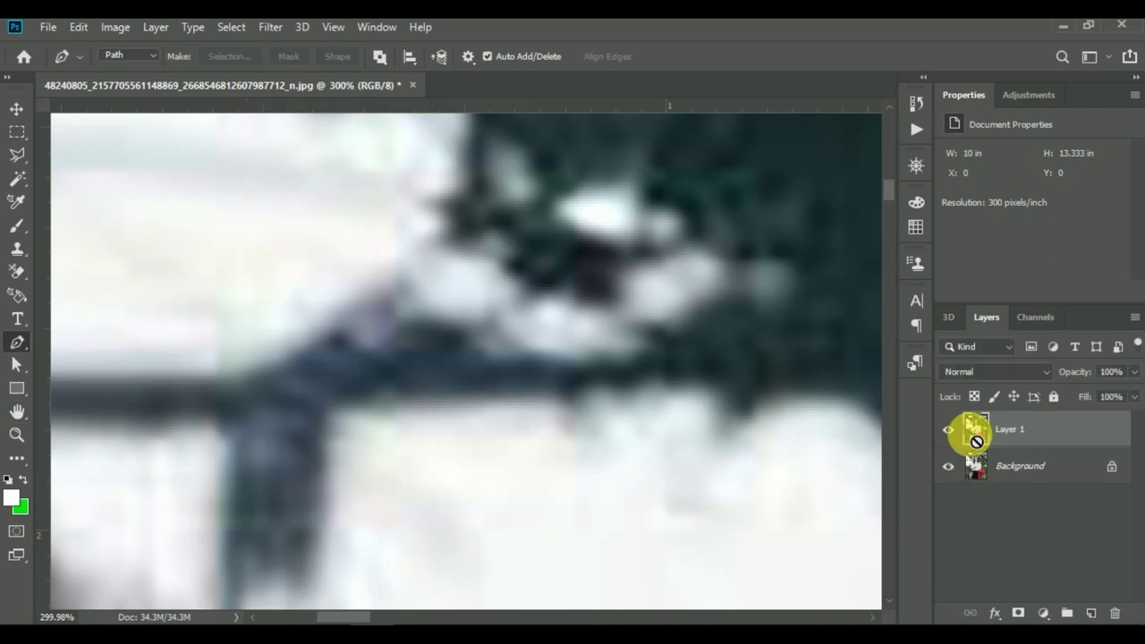
pyautogui.click(948, 466)
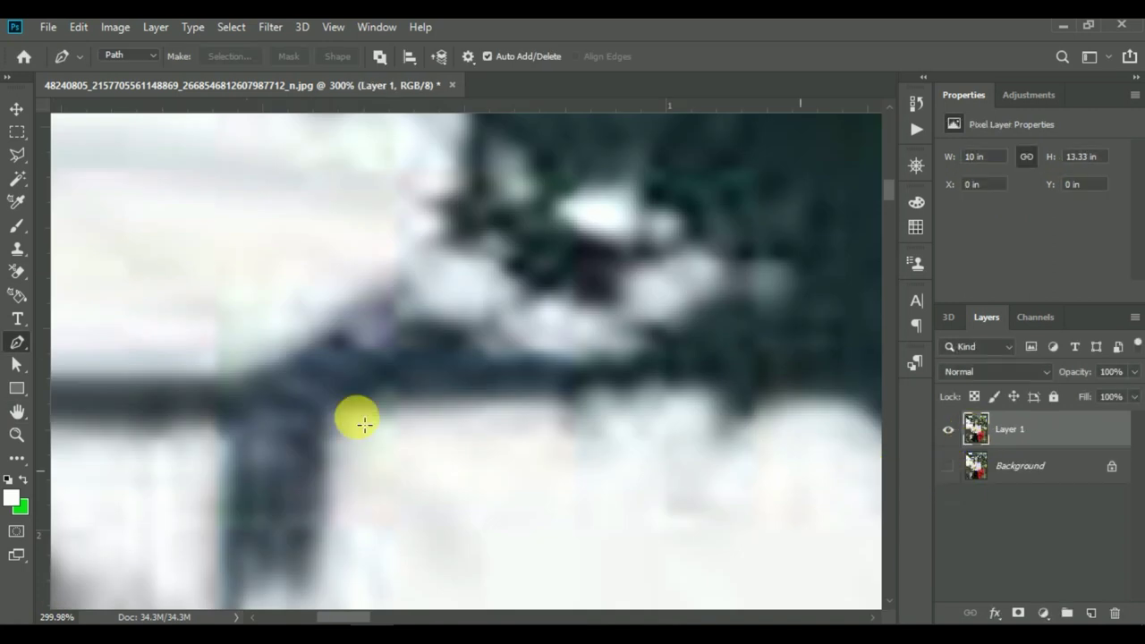
pyautogui.scroll(-1, 323, 415)
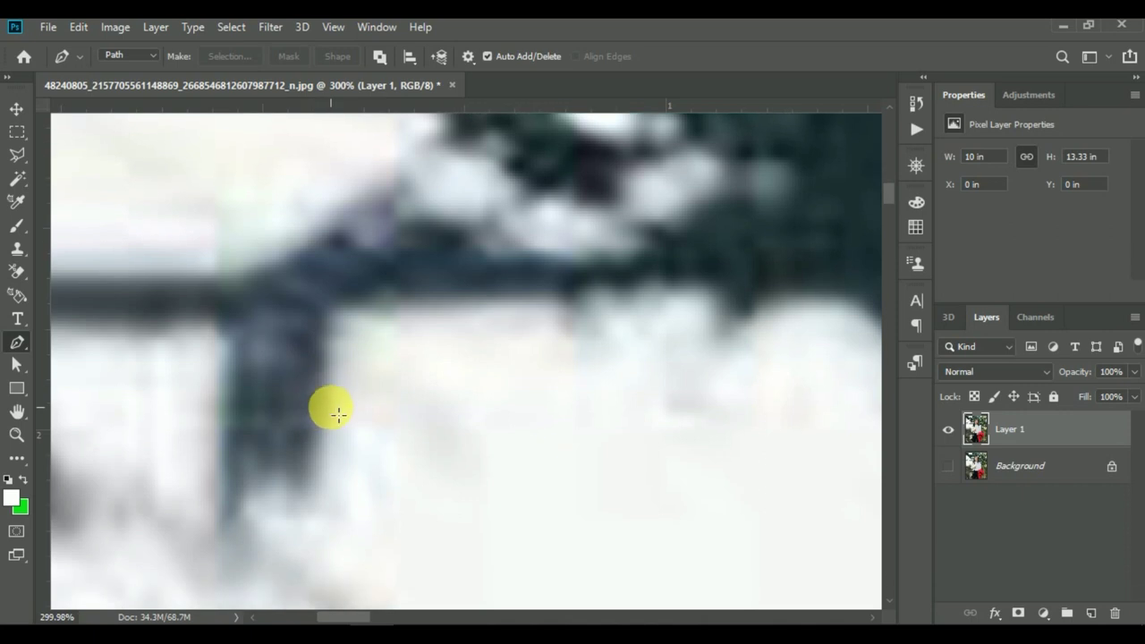
pyautogui.scroll(-3, 338, 413)
pyautogui.scroll(-1, 338, 413)
pyautogui.scroll(-2, 339, 414)
pyautogui.scroll(-2, 342, 413)
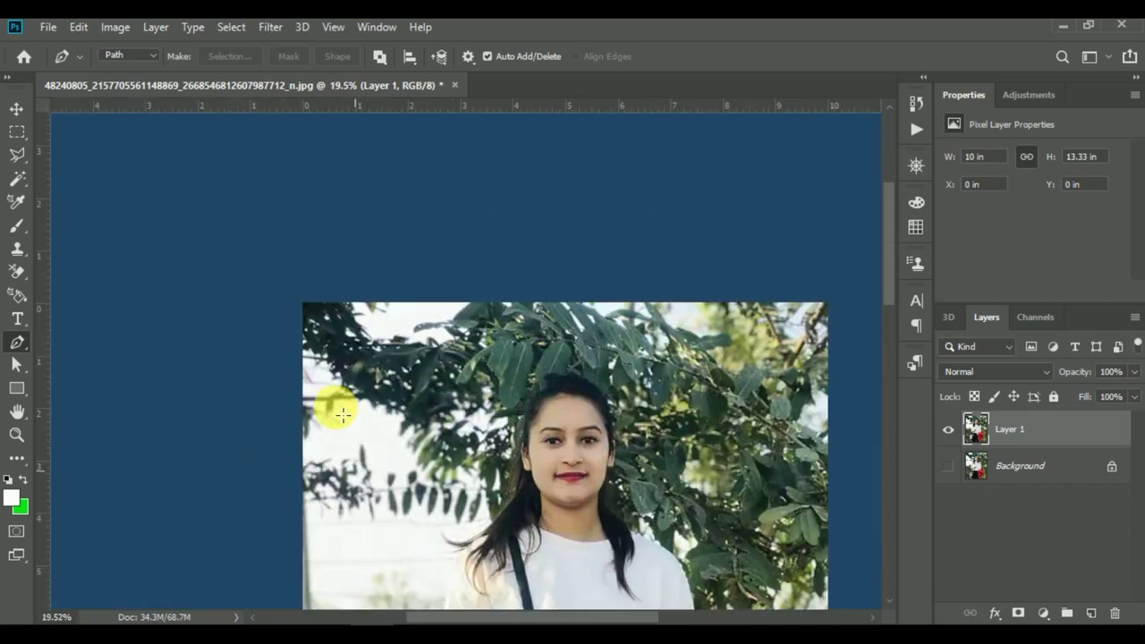
# - Zoom and pan to bring the elbow and bag-strap edge into view
pyautogui.scroll(1, 599, 493)
pyautogui.scroll(2, 599, 493)
pyautogui.scroll(1, 603, 499)
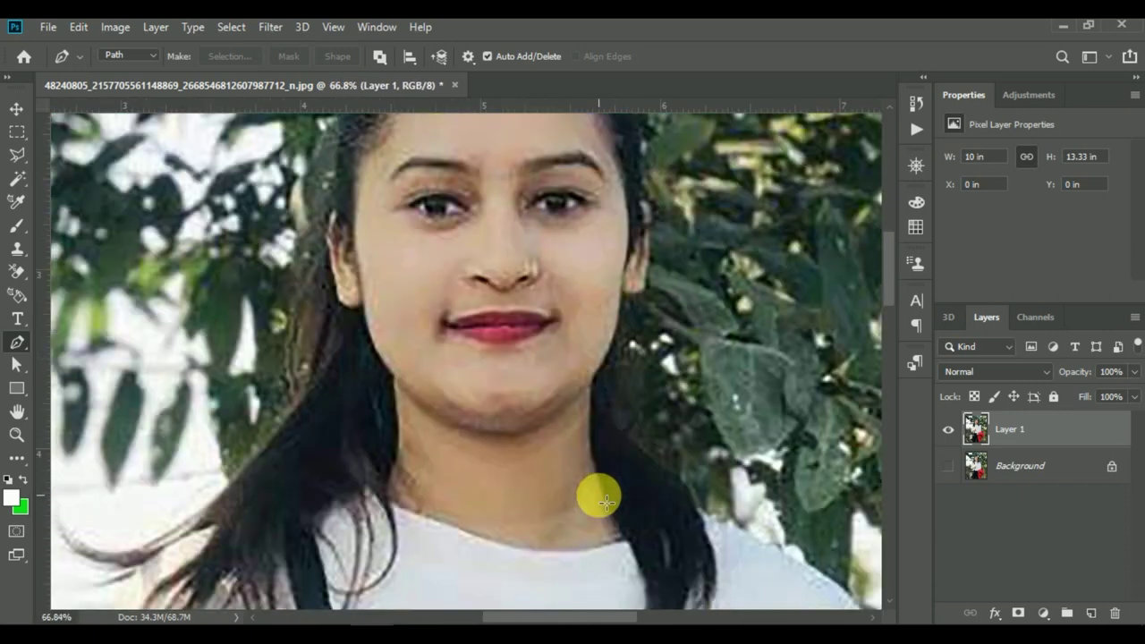
pyautogui.scroll(-3, 605, 502)
pyautogui.scroll(-3, 599, 486)
pyautogui.scroll(-3, 524, 477)
pyautogui.scroll(-3, 416, 531)
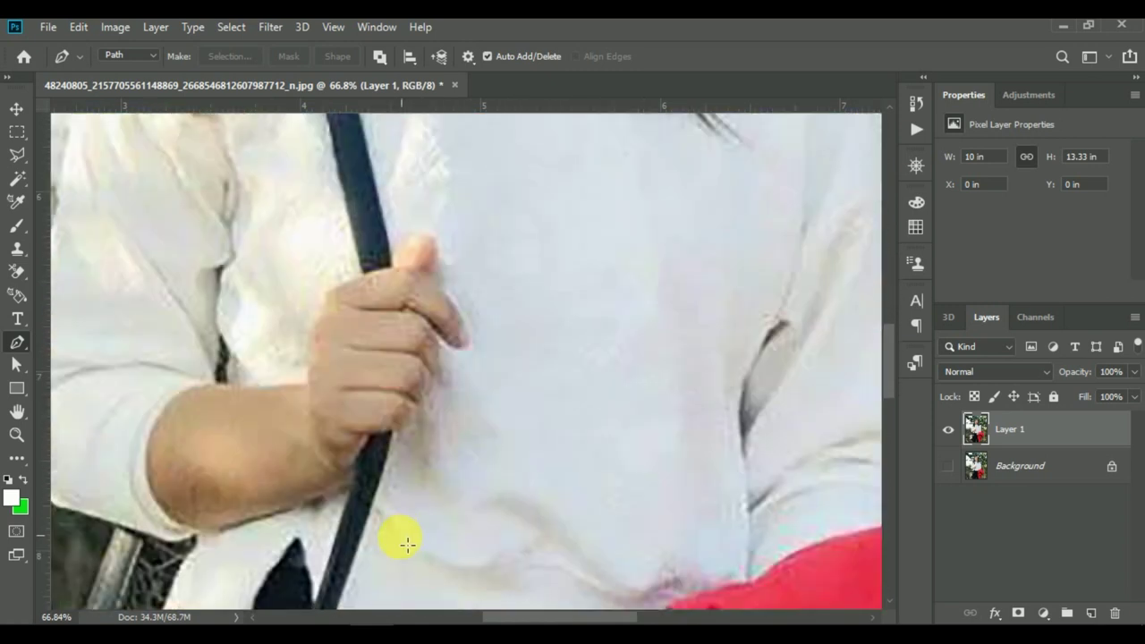
pyautogui.scroll(1, 407, 543)
pyautogui.scroll(1, 281, 531)
pyautogui.moveTo(256, 491)
pyautogui.mouseDown()
pyautogui.moveTo(436, 490)
pyautogui.moveTo(613, 370)
pyautogui.mouseUp()
pyautogui.scroll(-1, 583, 379)
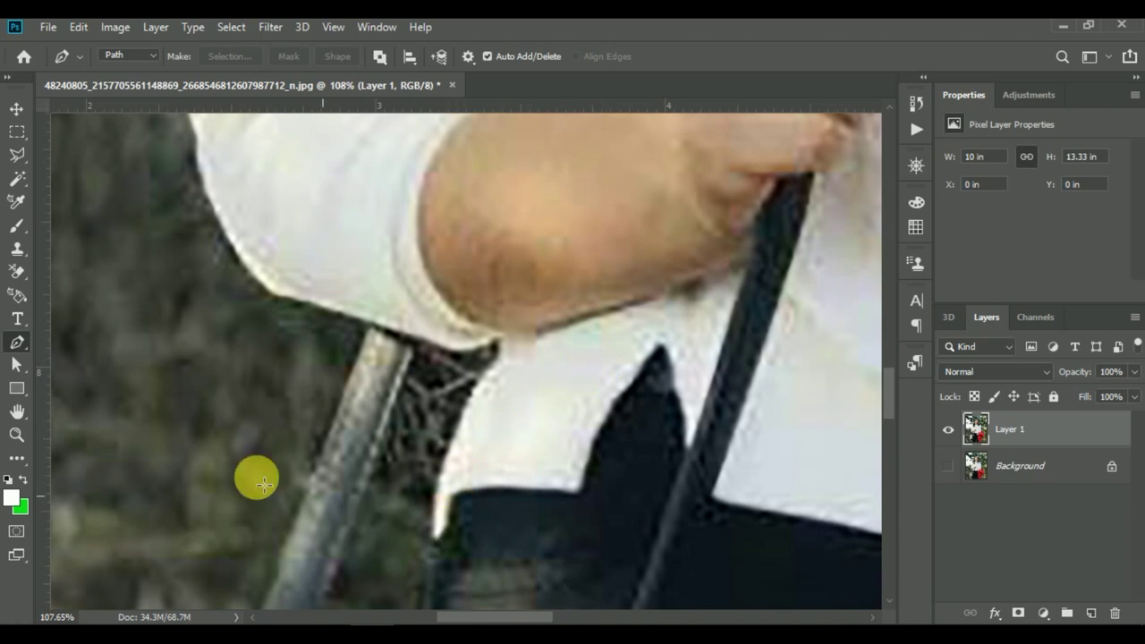
# - Zoom in on the sweater outline for tracing with the Pen tool
pyautogui.scroll(2, 393, 492)
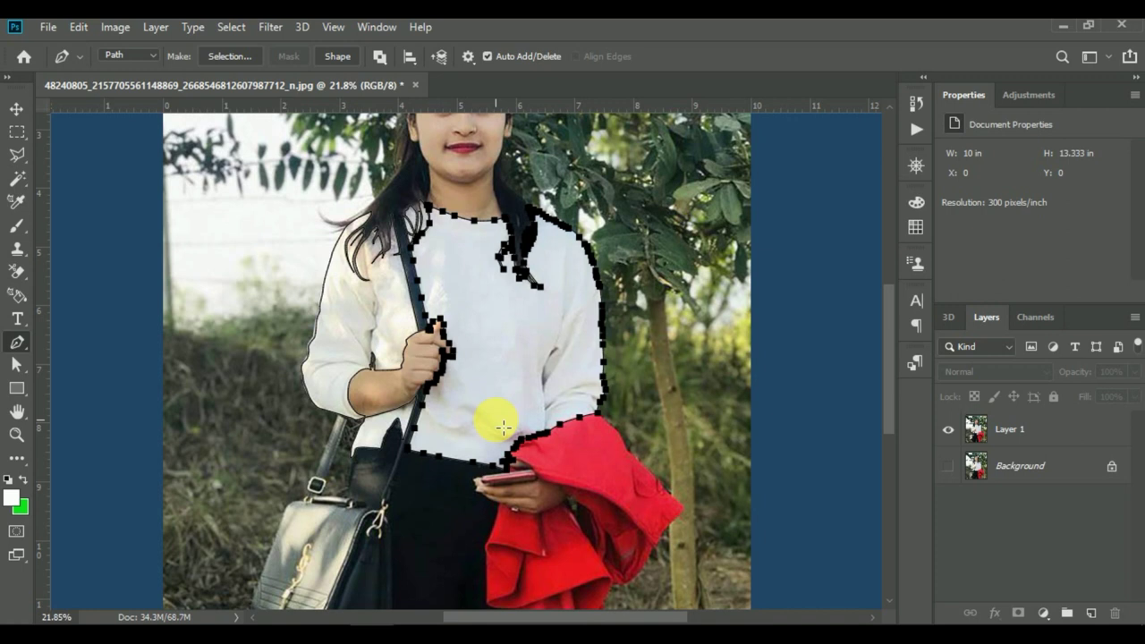
# - Trace the narrow arm gap with curved anchor points and close that small sub-path
pyautogui.scroll(-3, 503, 427)
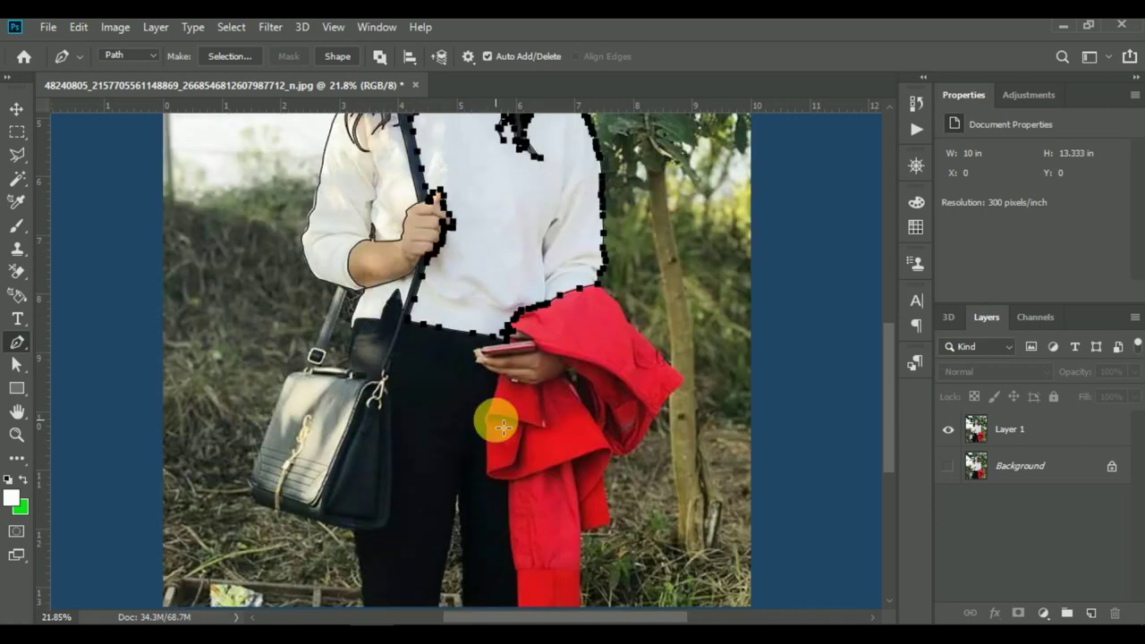
pyautogui.scroll(-3, 488, 431)
pyautogui.scroll(10, 340, 332)
pyautogui.scroll(1, 340, 332)
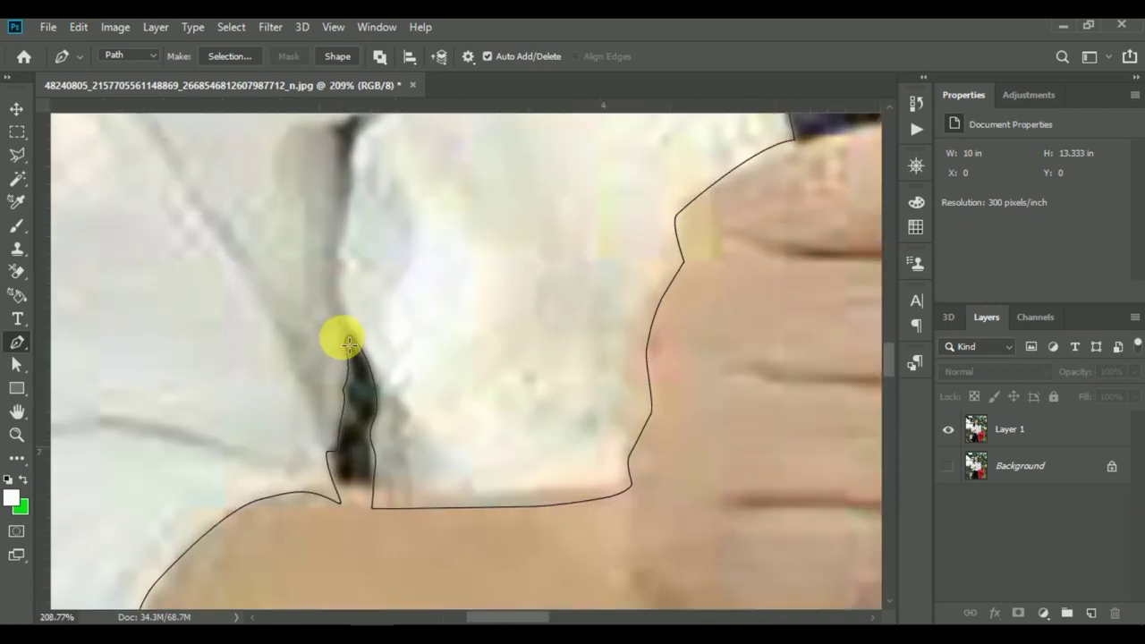
pyautogui.scroll(1, 348, 344)
pyautogui.scroll(3, 348, 344)
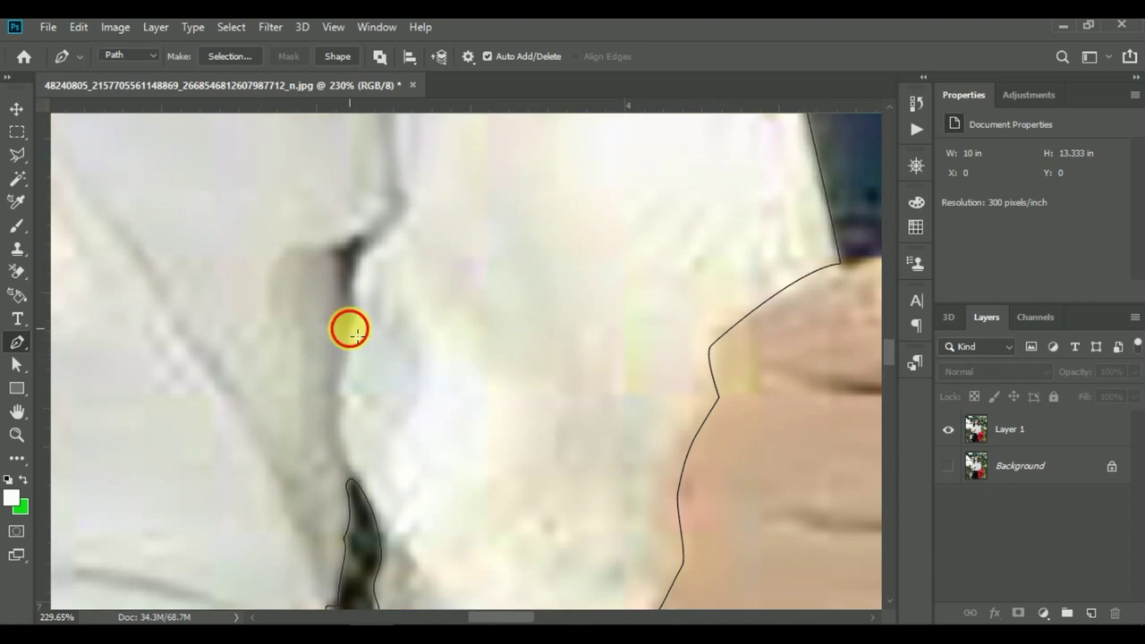
pyautogui.moveTo(350, 328); pyautogui.dragTo(356, 265)
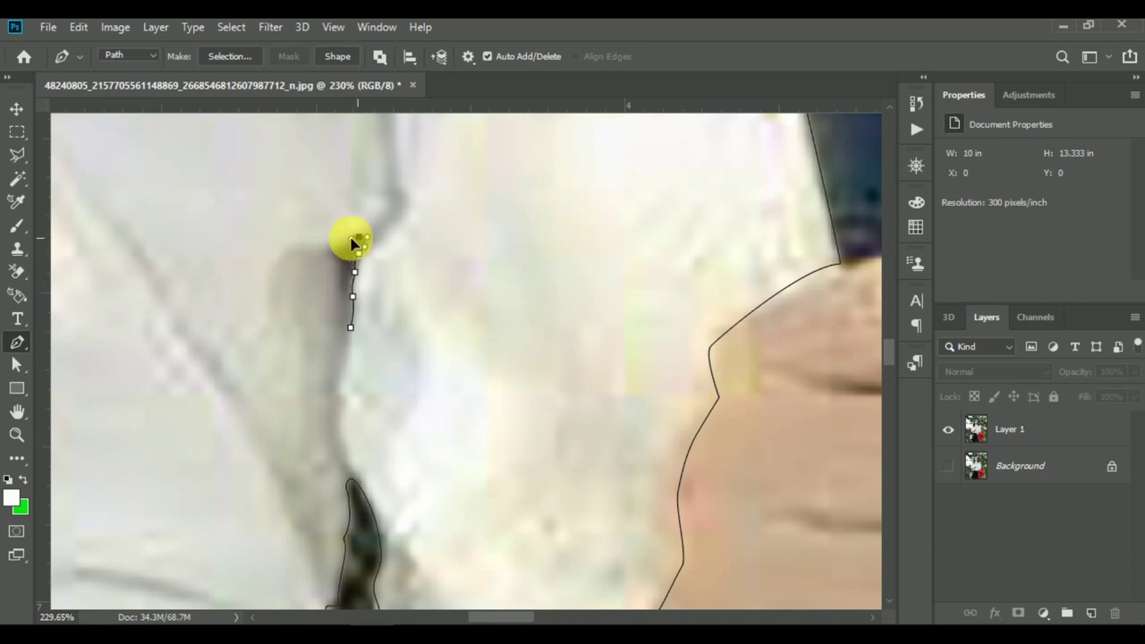
pyautogui.moveTo(344, 253)
pyautogui.mouseDown()
pyautogui.moveTo(332, 256)
pyautogui.moveTo(349, 326)
pyautogui.moveTo(338, 365)
pyautogui.mouseUp()
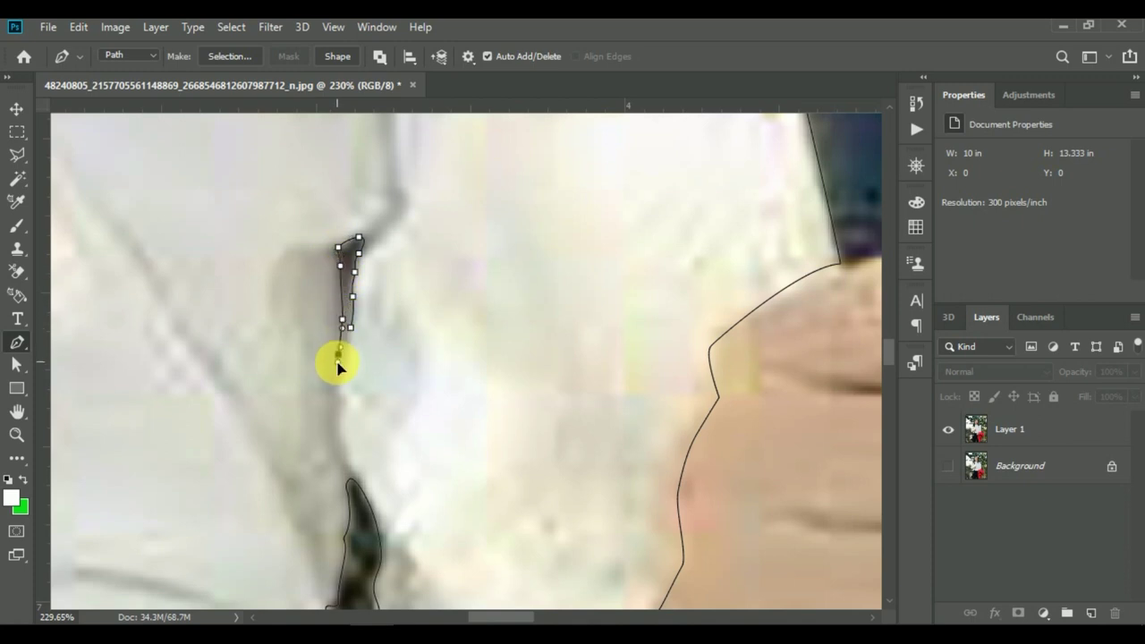
pyautogui.click(336, 365)
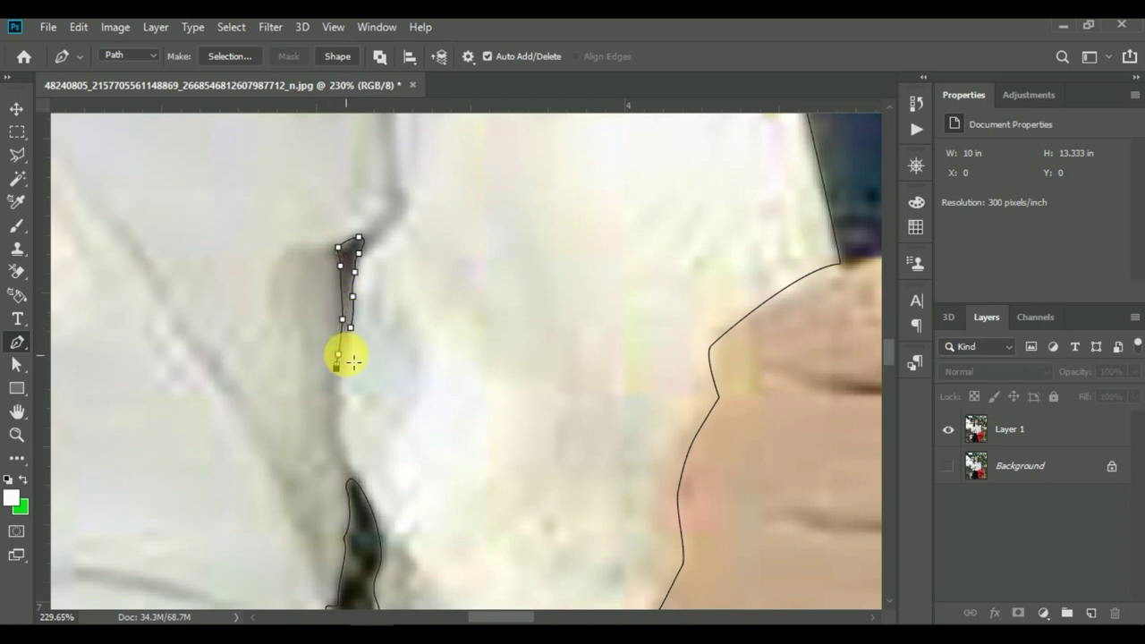
pyautogui.hotkey('ctrl', 'Return')
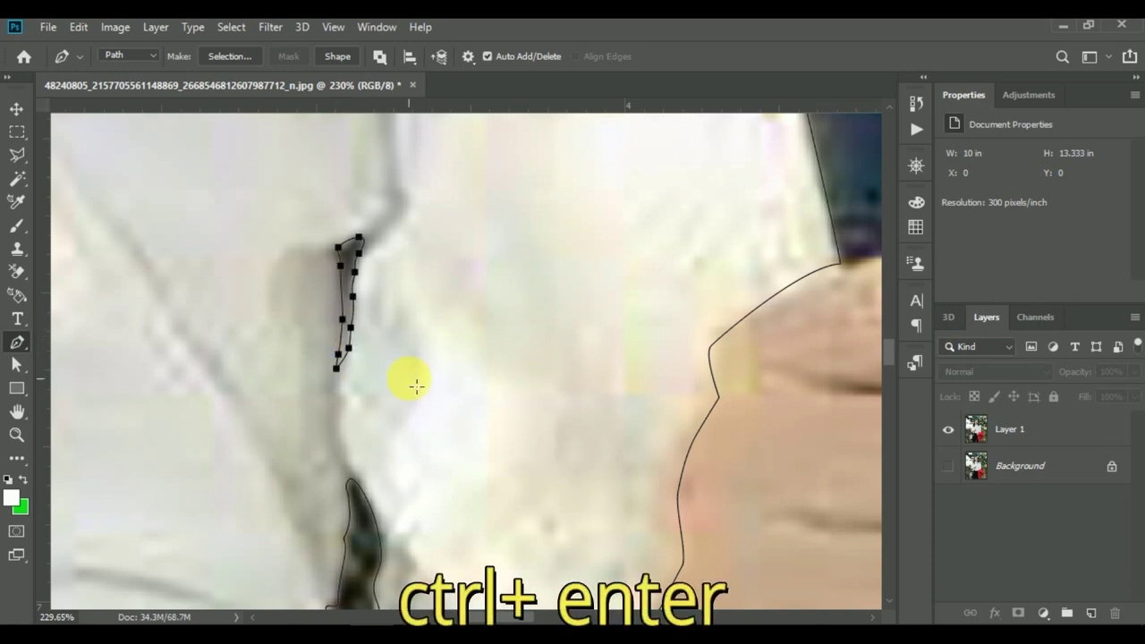
# - Zoom out, load the sweater path as a selection, and target Layer 1
pyautogui.scroll(-4, 416, 385)
pyautogui.scroll(-3, 416, 385)
pyautogui.scroll(-3, 416, 386)
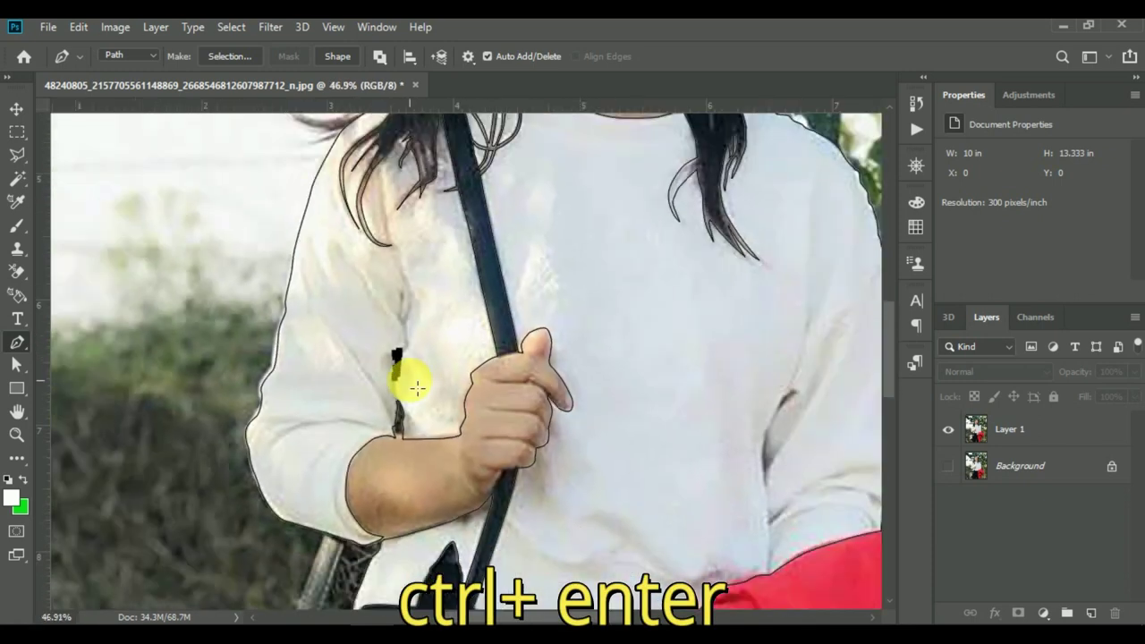
pyautogui.scroll(-2, 415, 386)
pyautogui.scroll(-1, 416, 385)
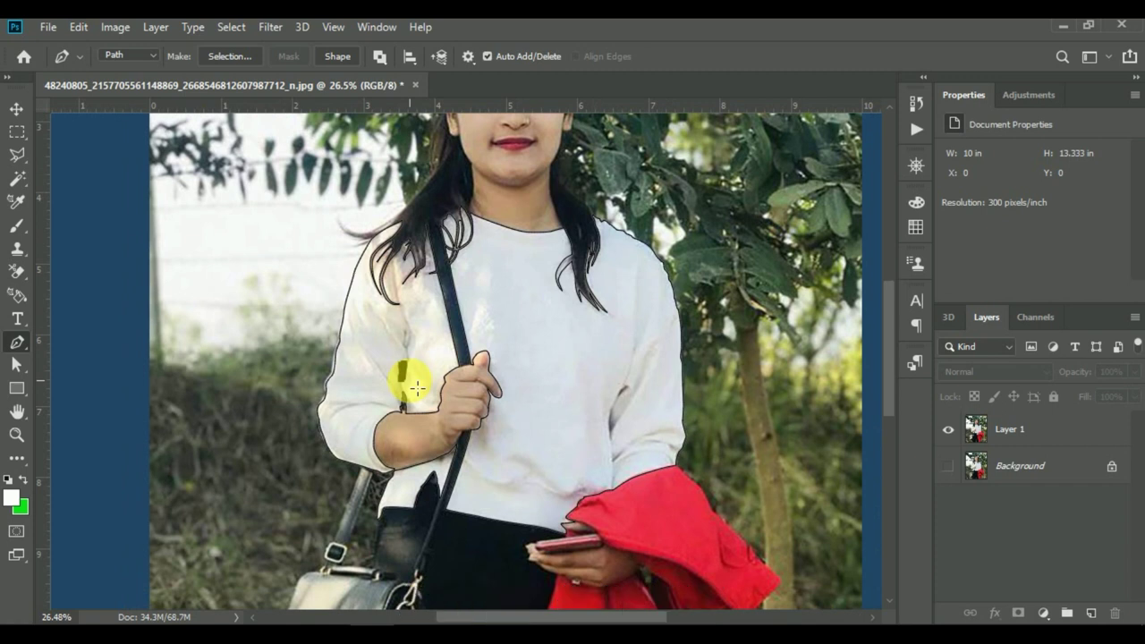
pyautogui.keyDown('ctrl'); pyautogui.click(410, 387); pyautogui.keyUp('ctrl')
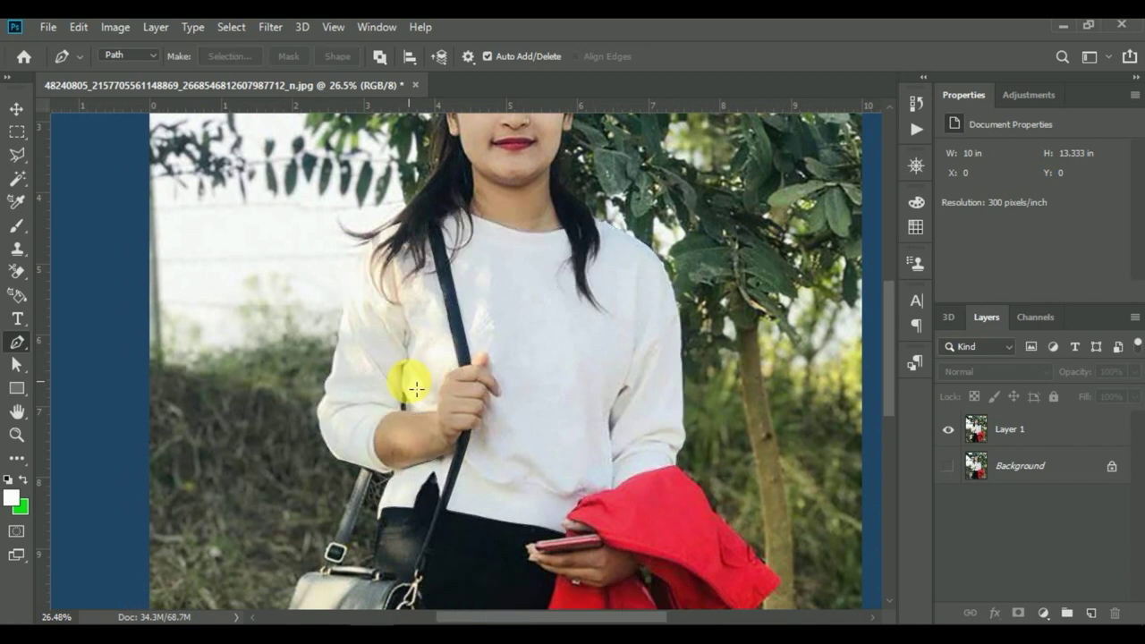
pyautogui.hotkey('ctrl', 'Return')
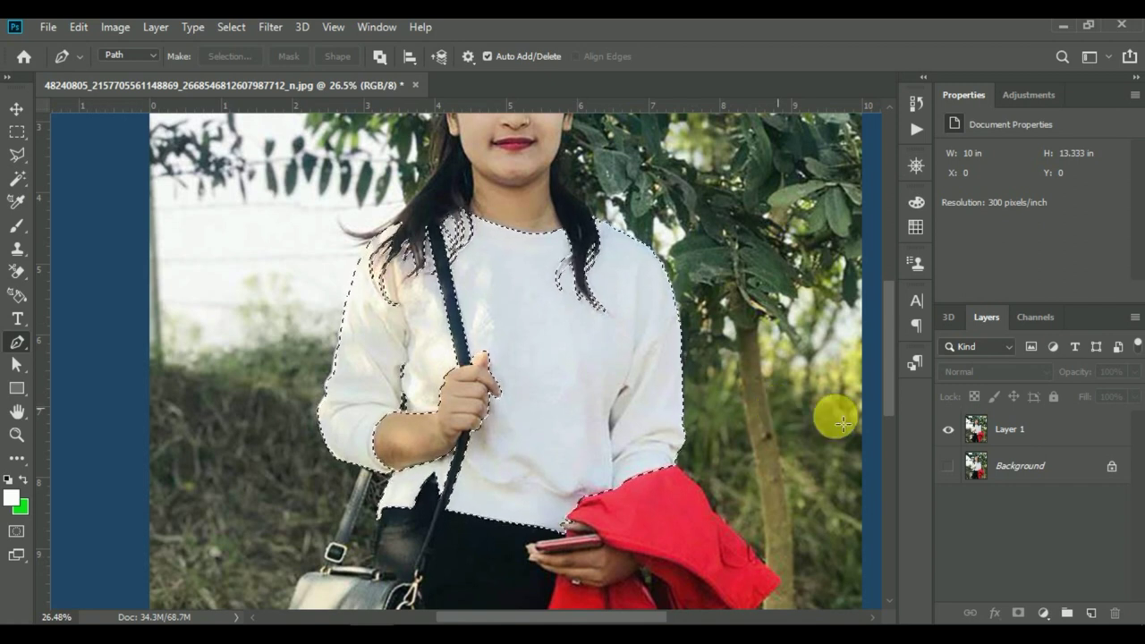
pyautogui.click(980, 436)
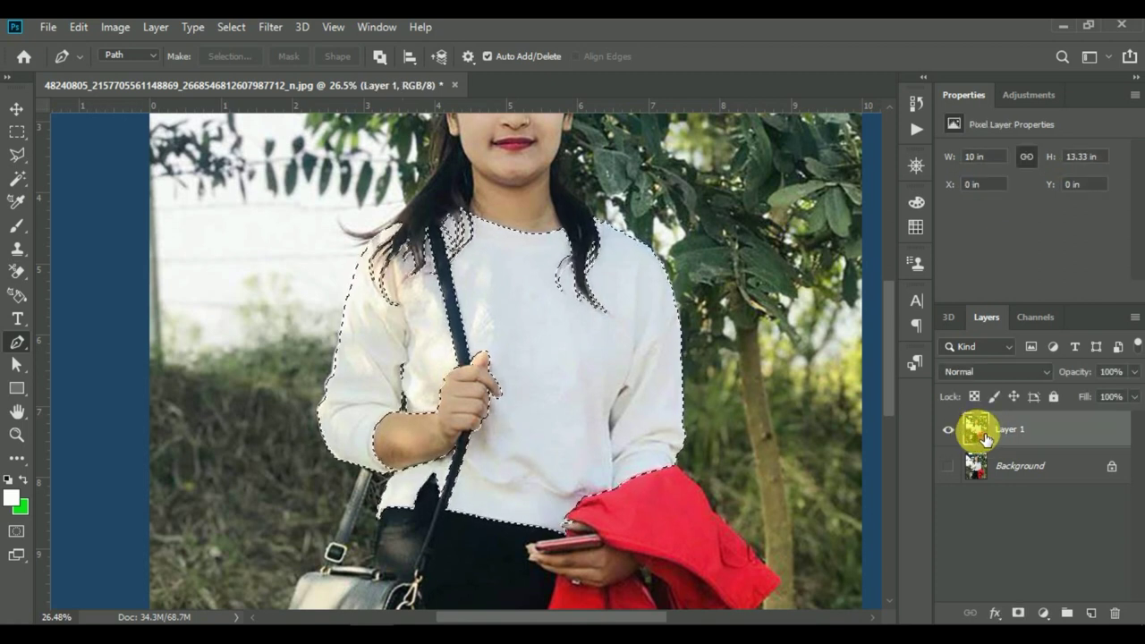
# - Add a layer mask to Layer 1 from the sweater selection
pyautogui.click(1017, 613)
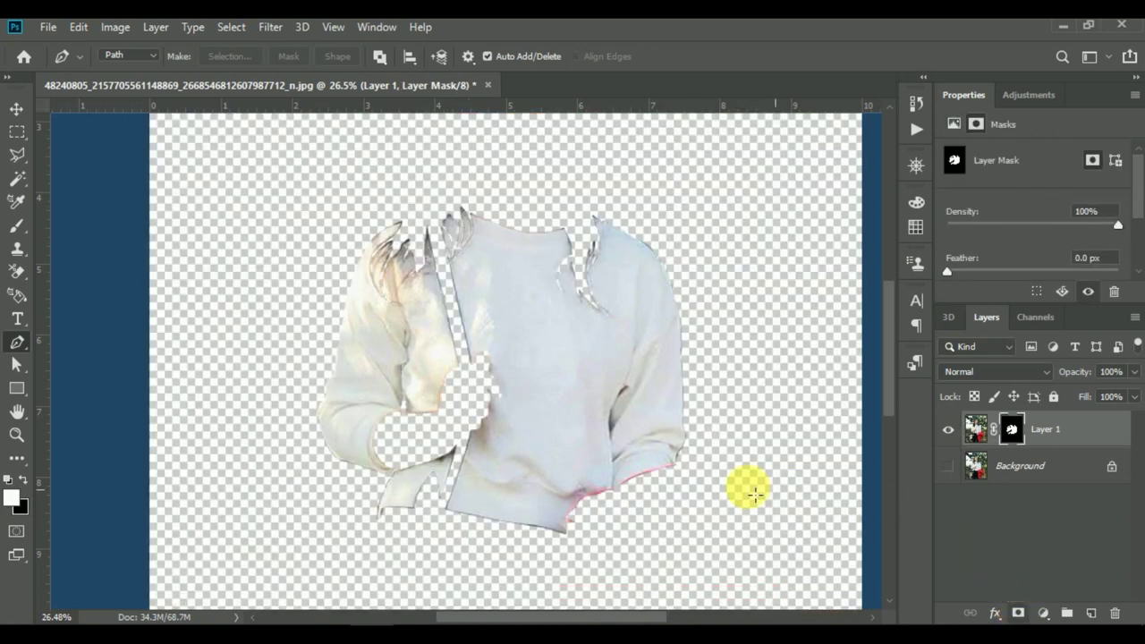
pyautogui.scroll(1, 573, 464)
pyautogui.scroll(1, 573, 464)
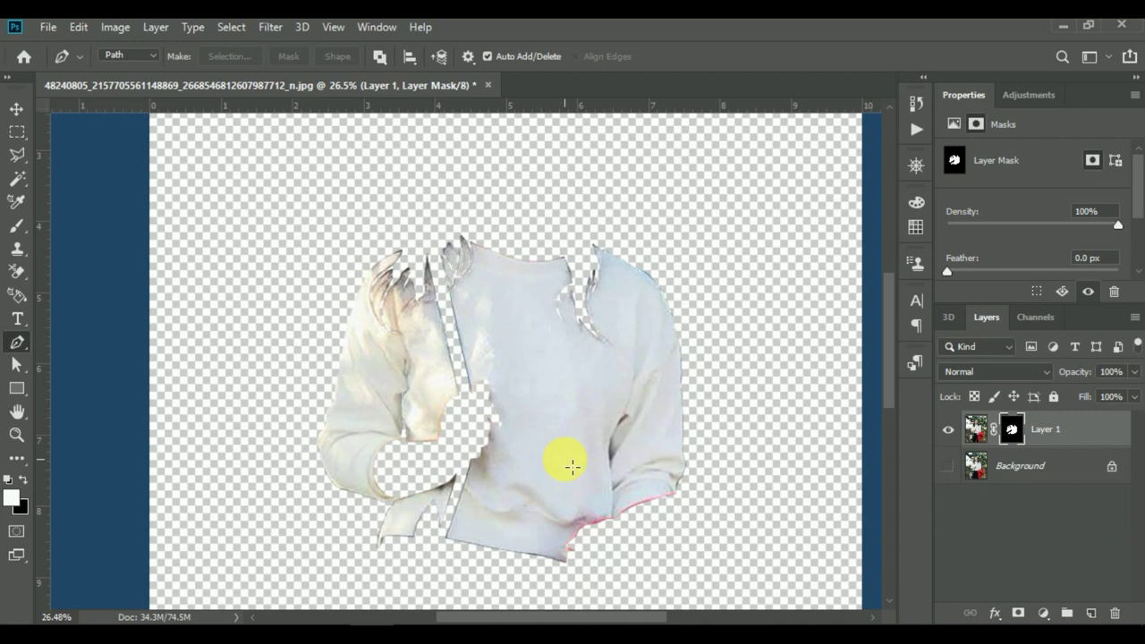
pyautogui.scroll(1, 573, 464)
pyautogui.scroll(1, 573, 464)
pyautogui.scroll(-4, 573, 465)
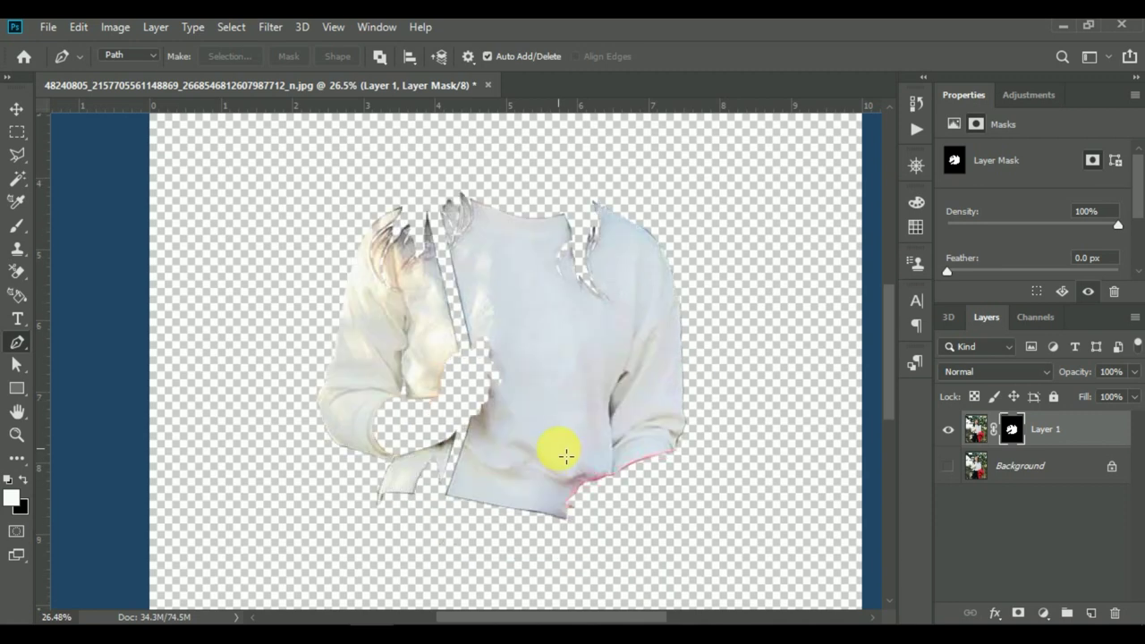
pyautogui.scroll(-1, 566, 456)
pyautogui.scroll(-1, 549, 447)
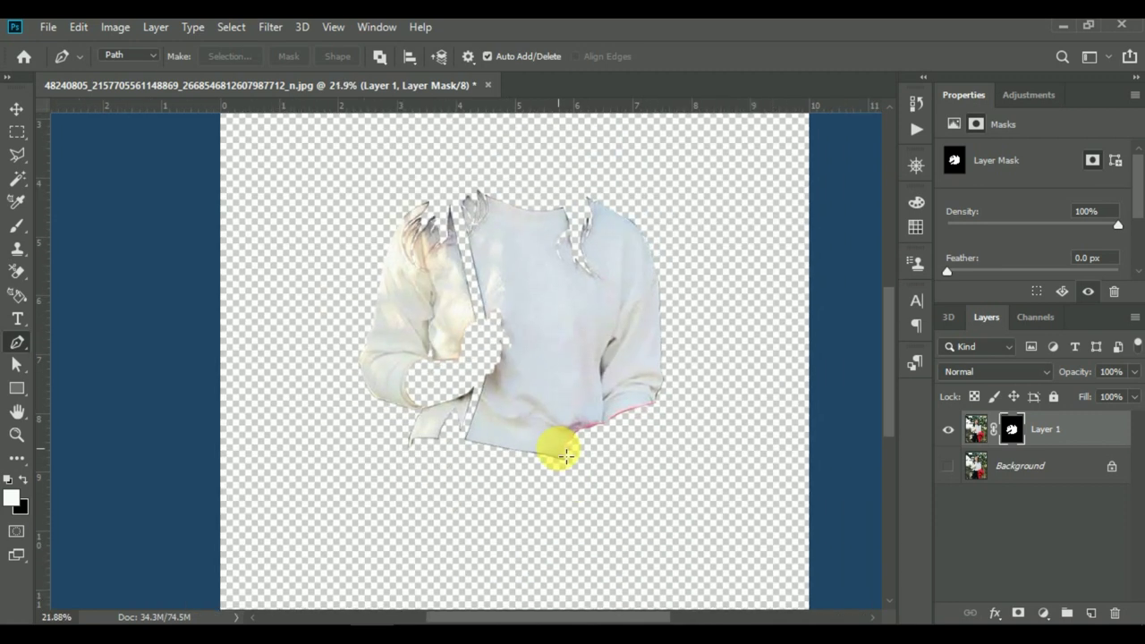
# - Duplicate the Background layer, then remove the stray Color Fill 1 and Background copy layers
pyautogui.click(990, 475)
pyautogui.click(990, 475)
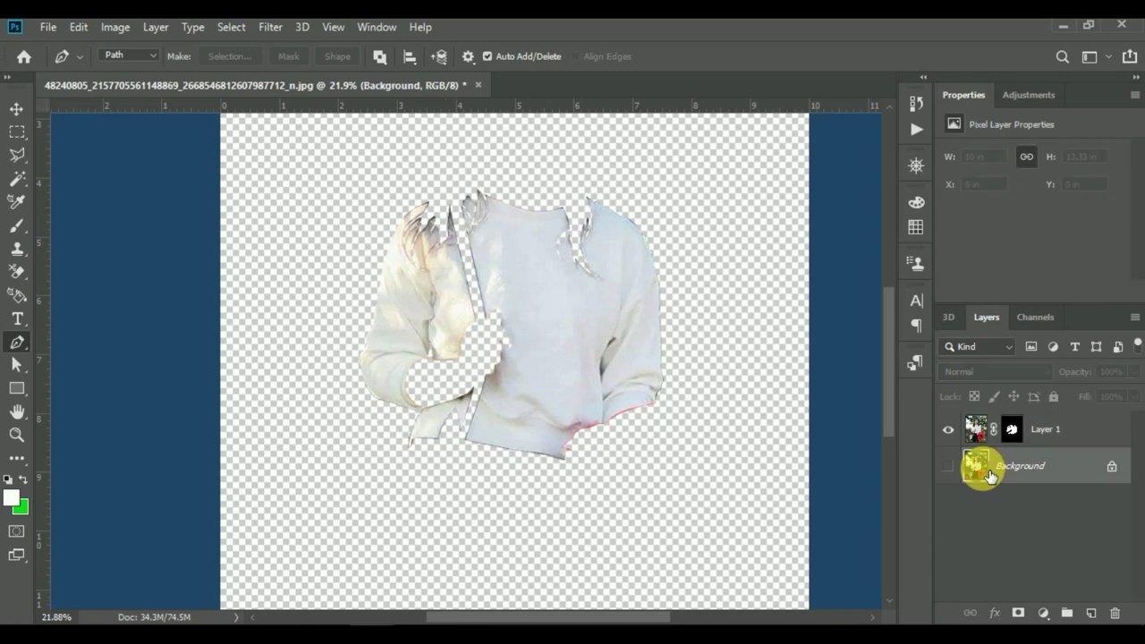
pyautogui.hotkey('ctrl', 'j')
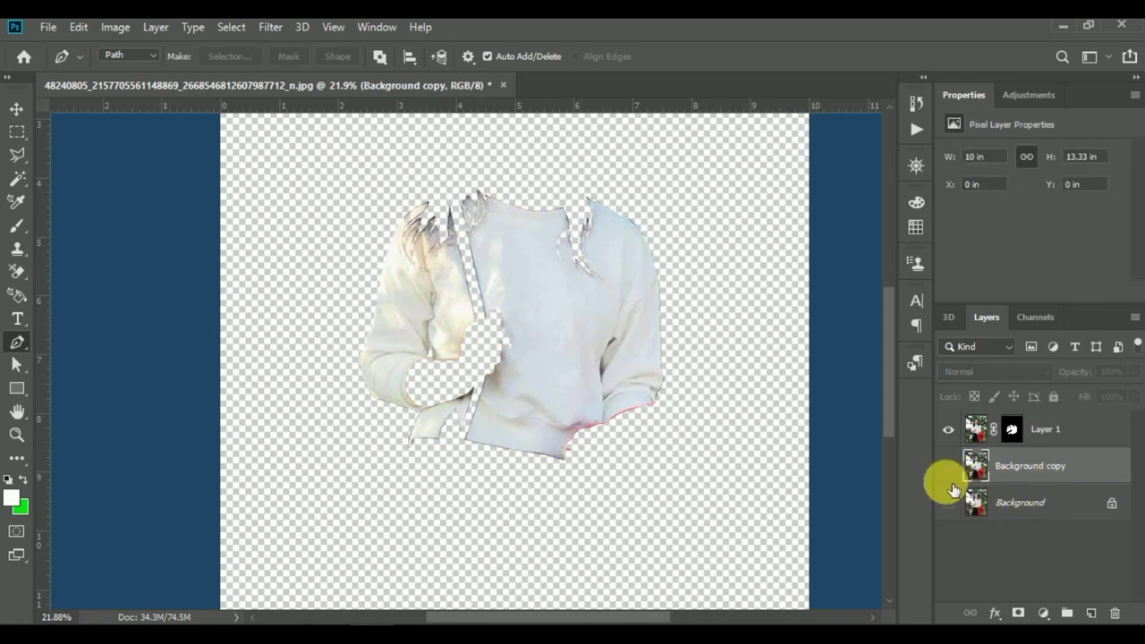
pyautogui.click(978, 436)
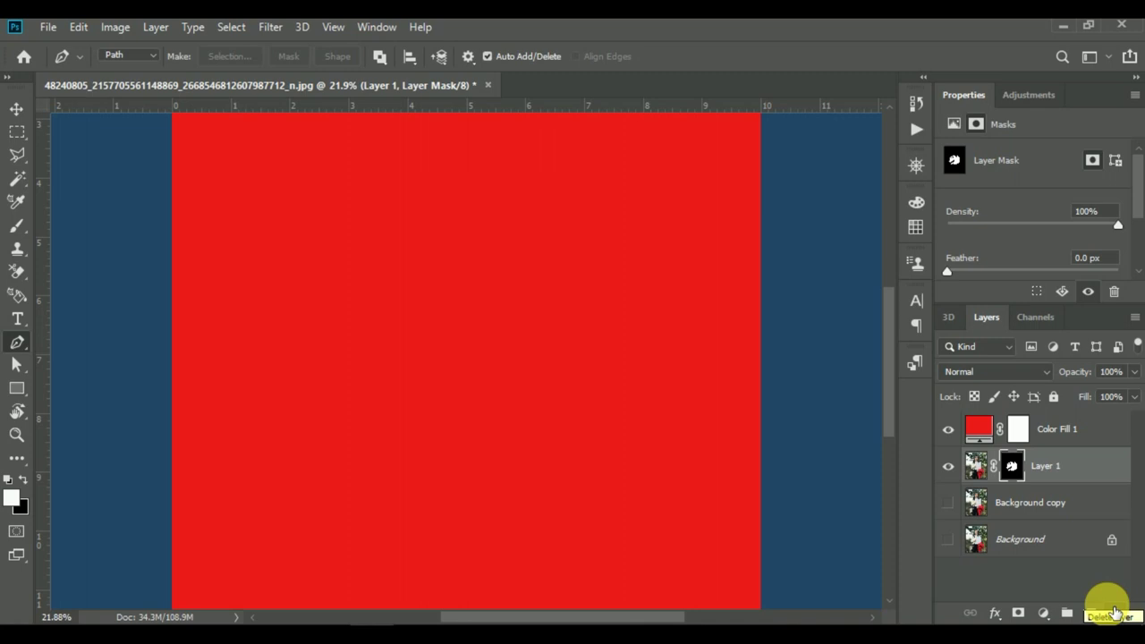
pyautogui.click(974, 492)
pyautogui.hotkey('ctrl', 'z')
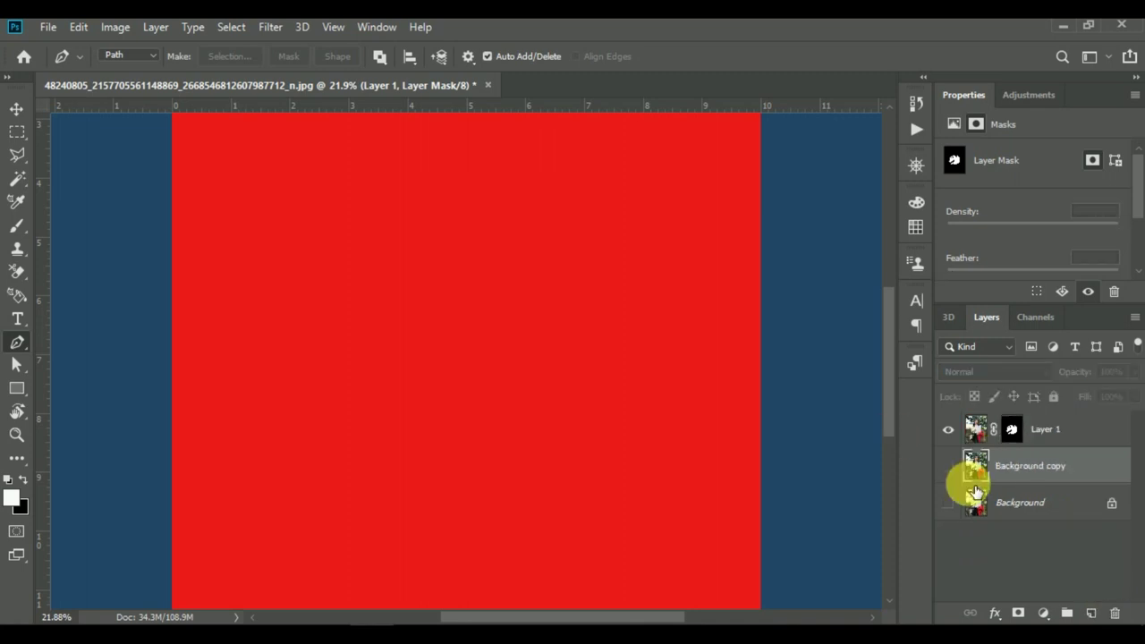
pyautogui.hotkey('ctrl', 'z')
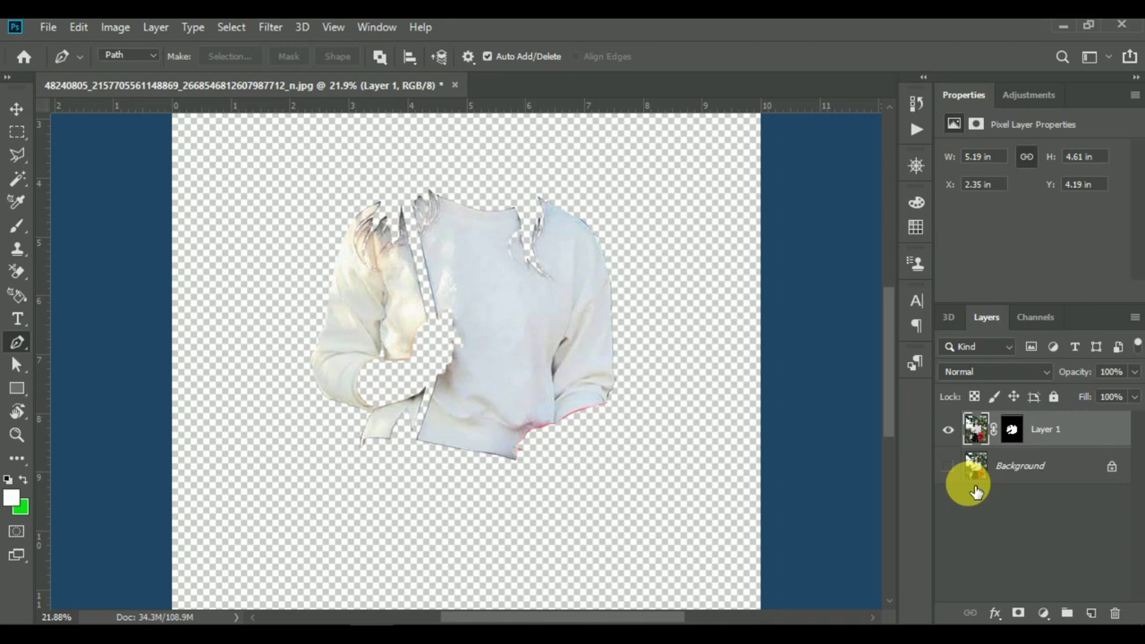
# - Restore the sweater selection and add a Solid Color fill with red sampled from the jacket
pyautogui.hotkey('ctrl', 'z')
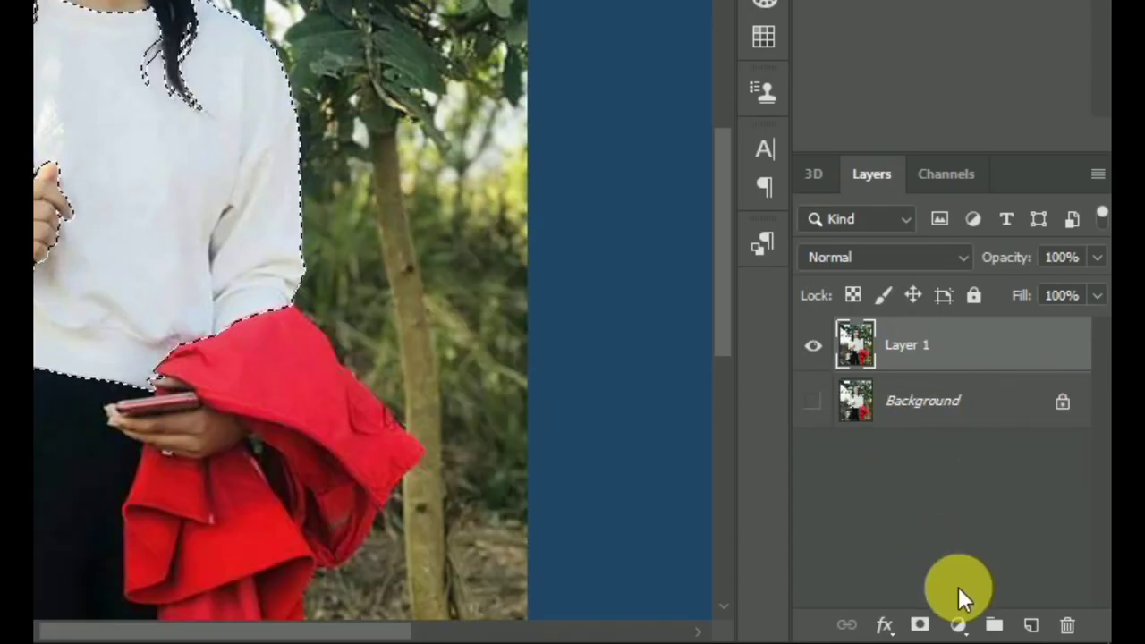
pyautogui.click(958, 624)
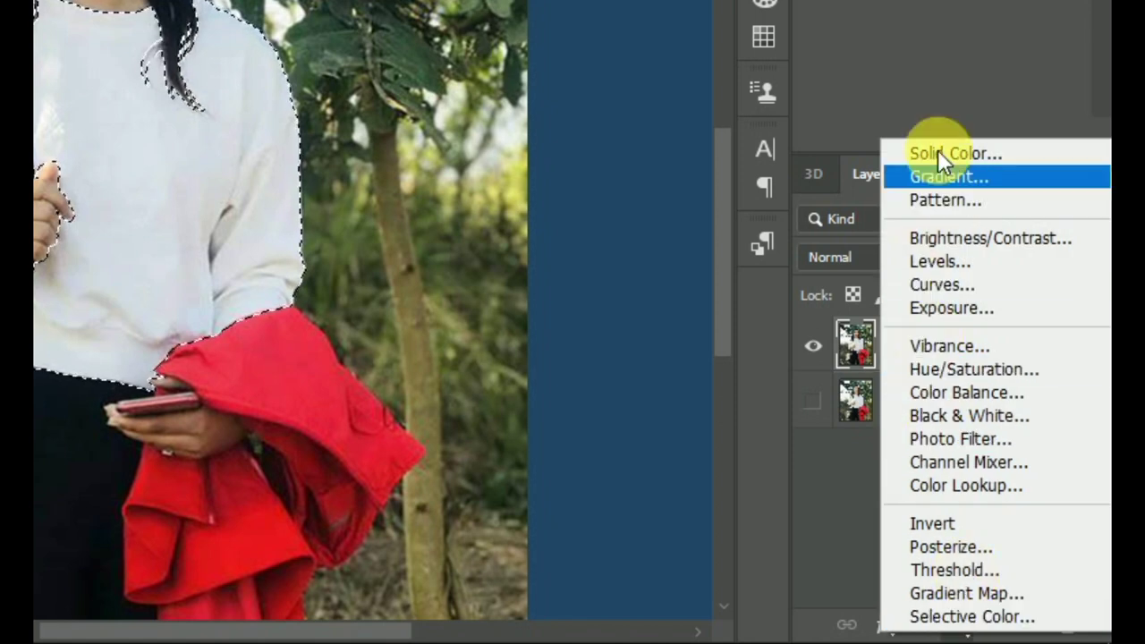
pyautogui.click(937, 149)
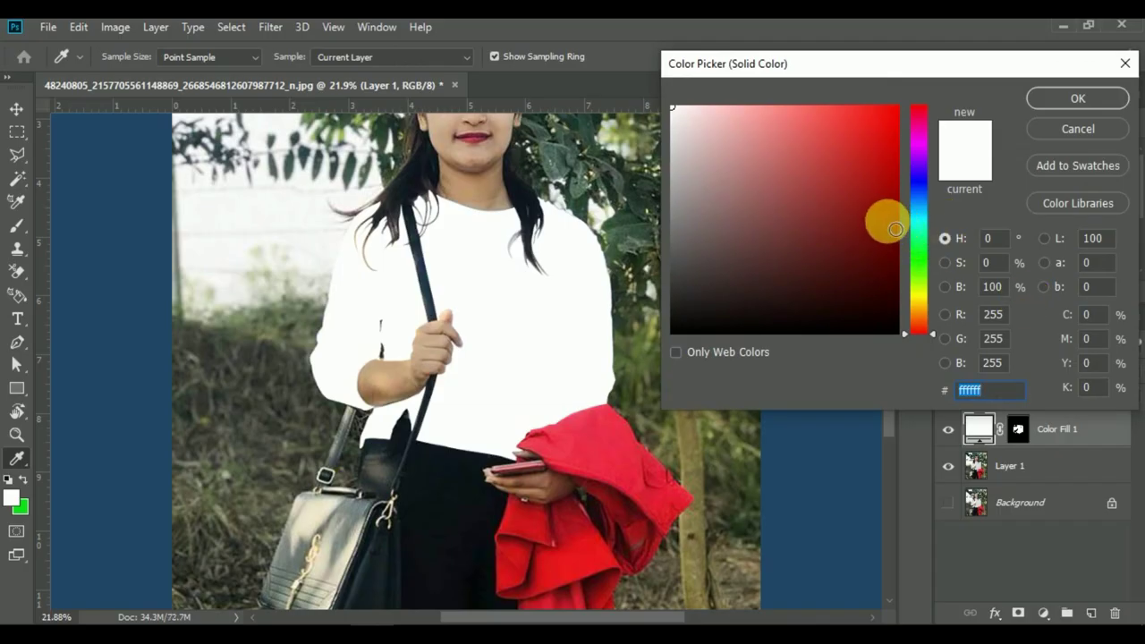
pyautogui.click(902, 120)
pyautogui.moveTo(902, 121); pyautogui.dragTo(902, 118)
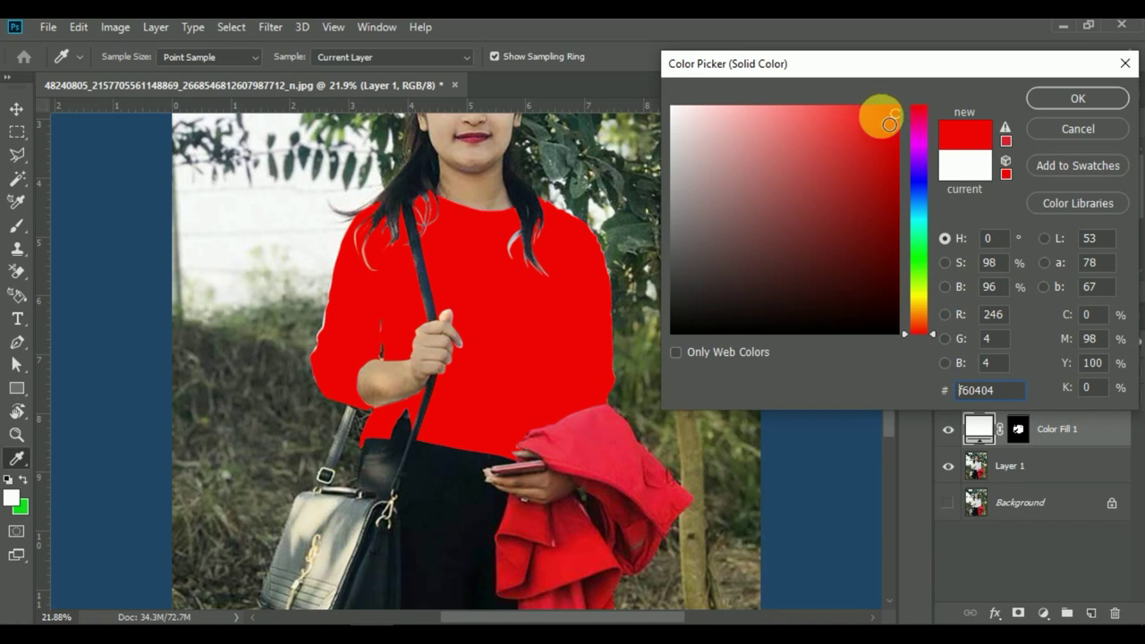
pyautogui.click(869, 327)
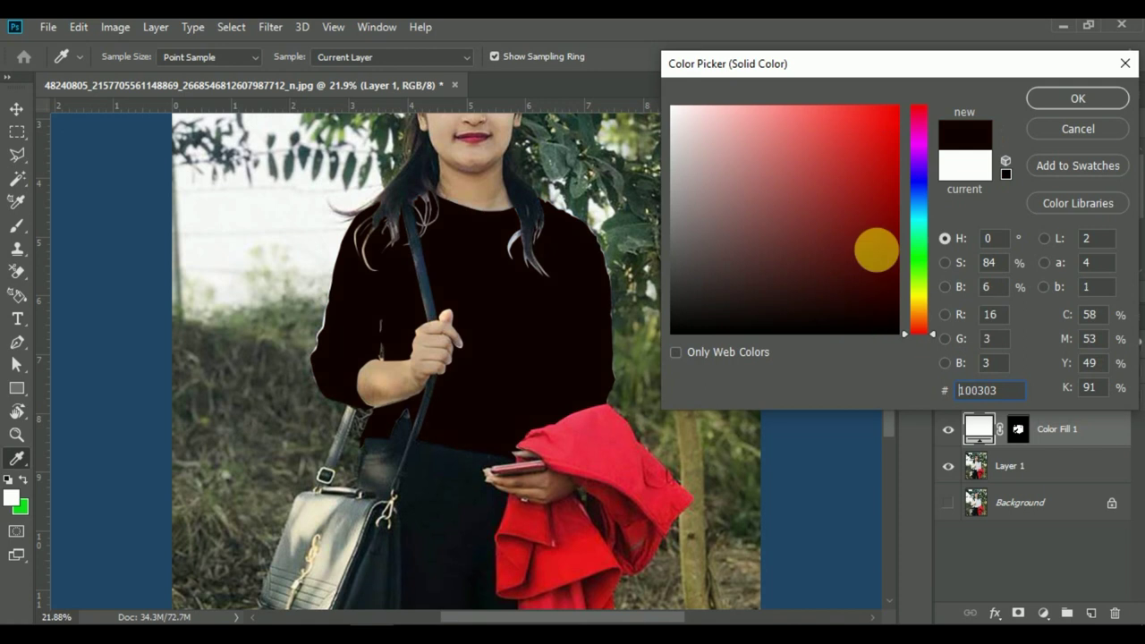
pyautogui.click(892, 113)
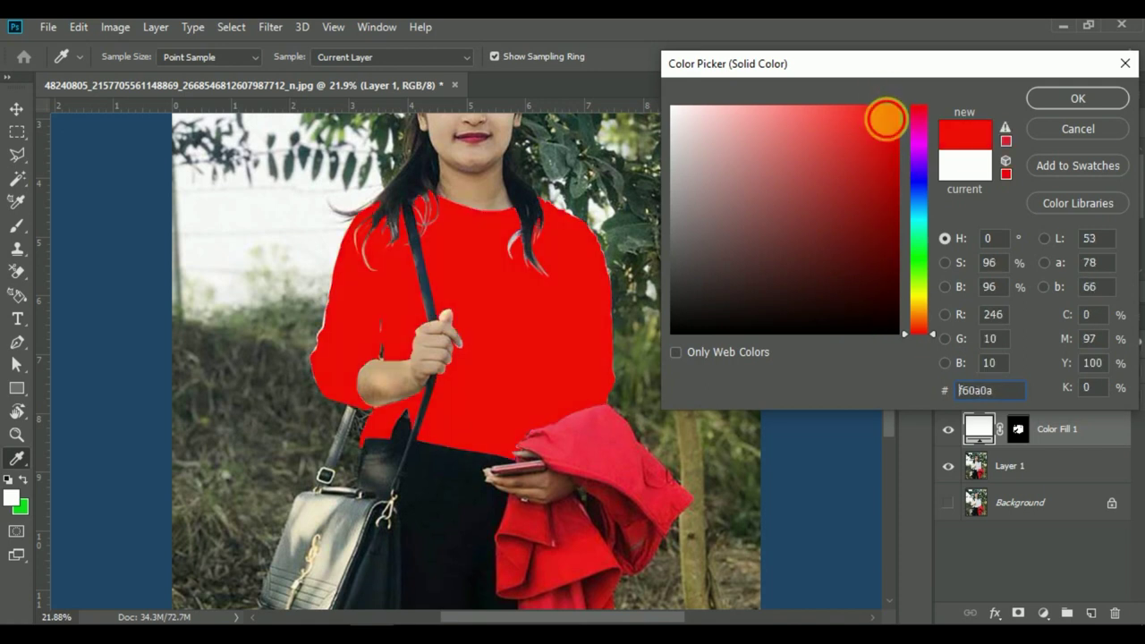
pyautogui.moveTo(893, 114); pyautogui.dragTo(848, 140)
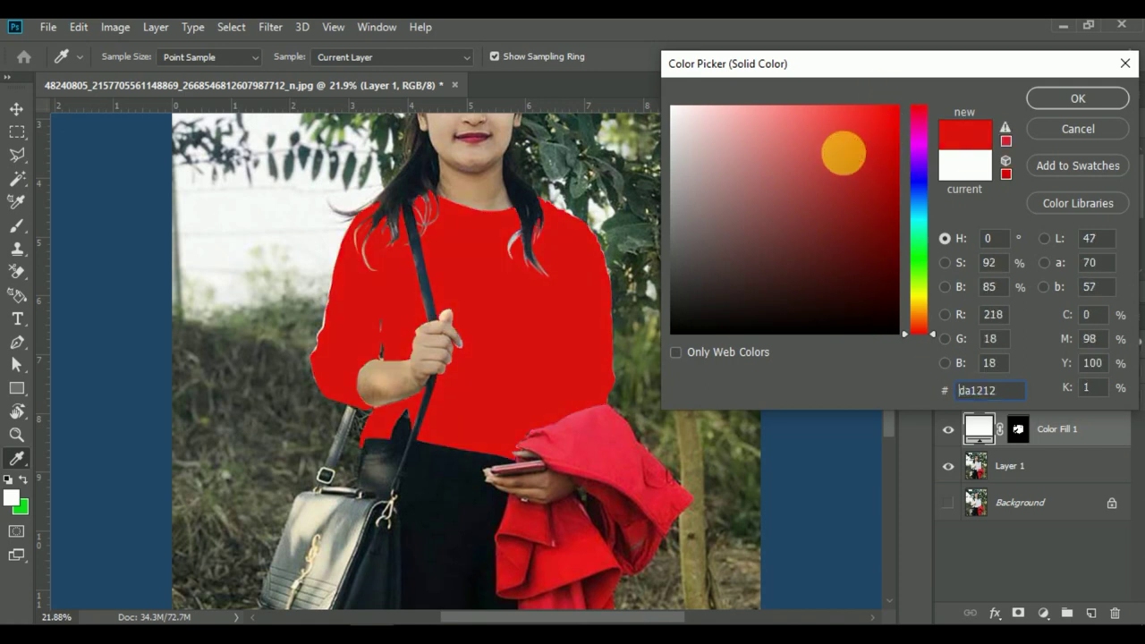
pyautogui.click(617, 458)
pyautogui.click(617, 458)
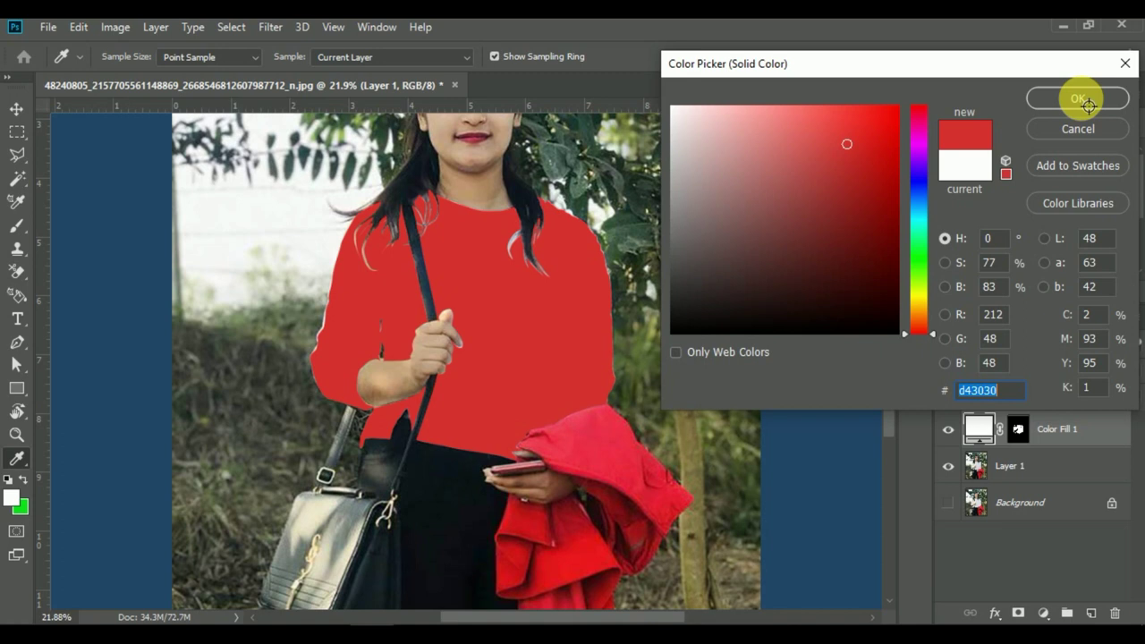
pyautogui.click(1079, 98)
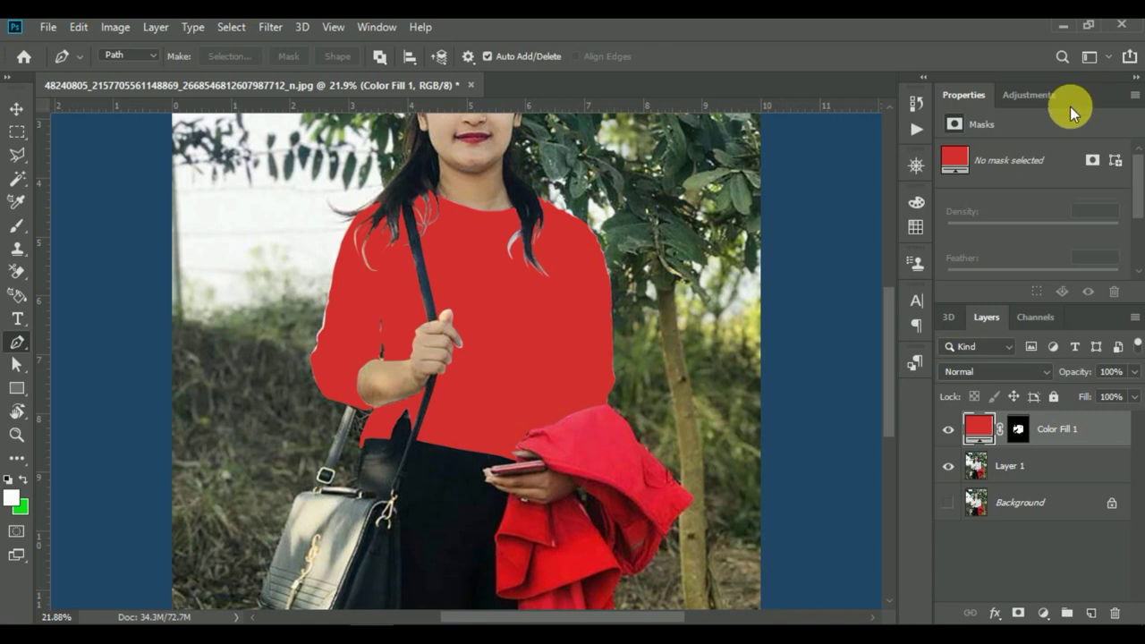
# - Re-edit the fill colour and settle on a deeper red, #d91f1f
pyautogui.doubleClick(989, 431)
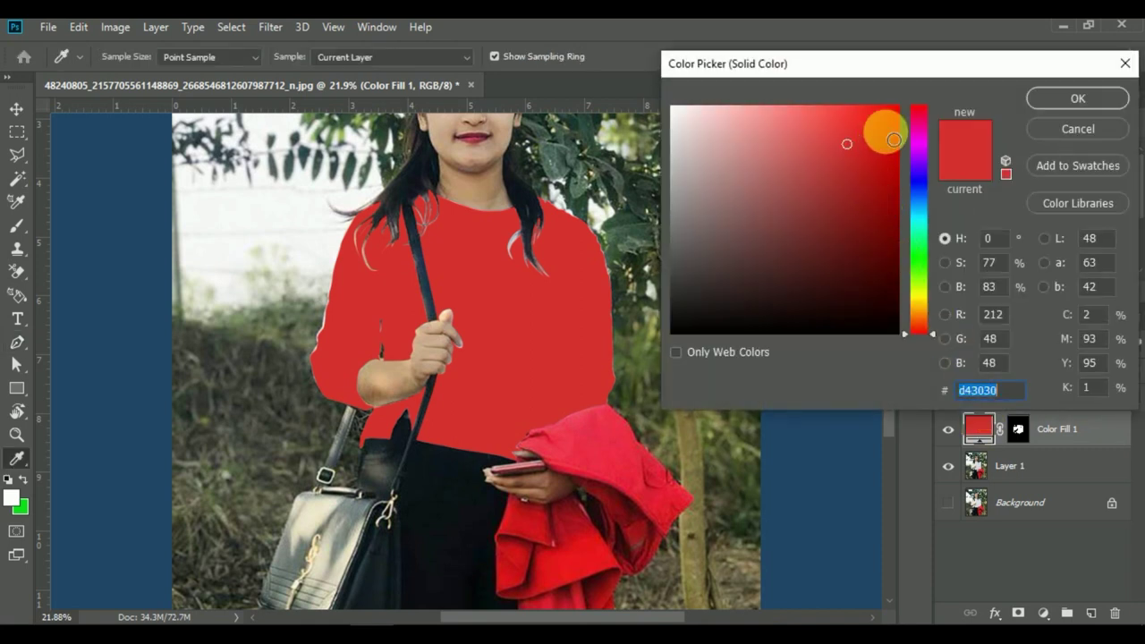
pyautogui.click(869, 129)
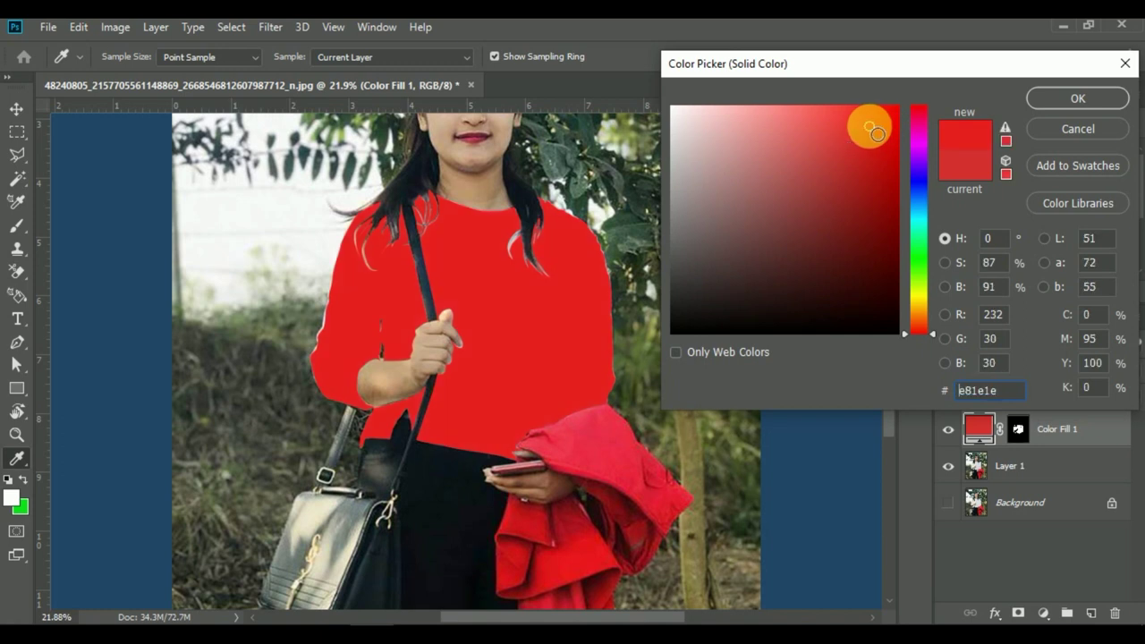
pyautogui.click(866, 139)
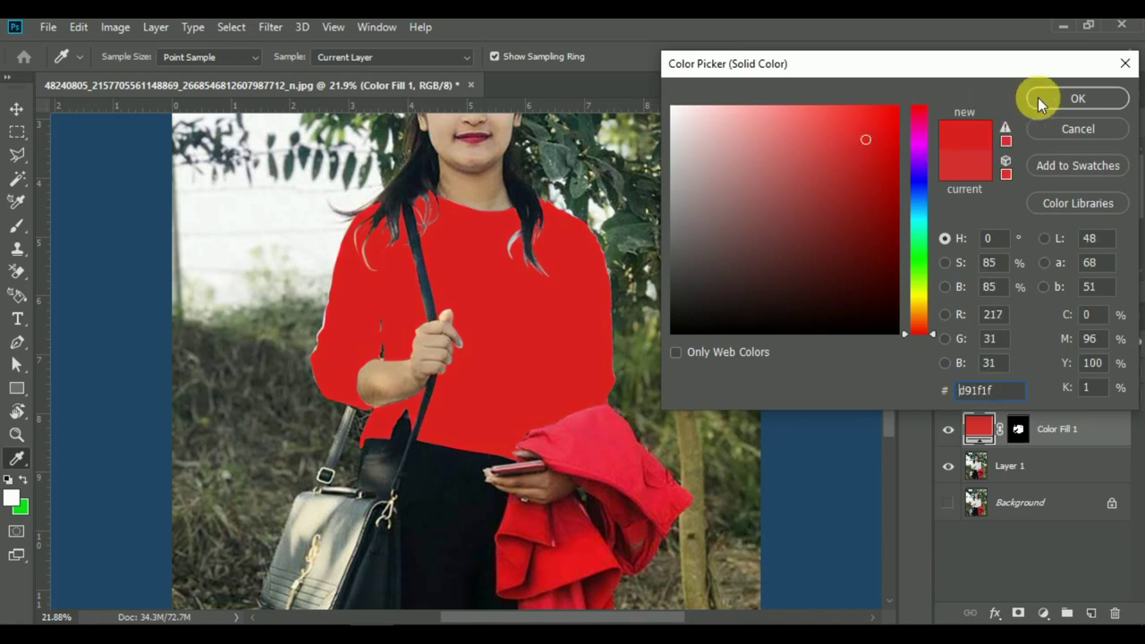
pyautogui.click(1075, 99)
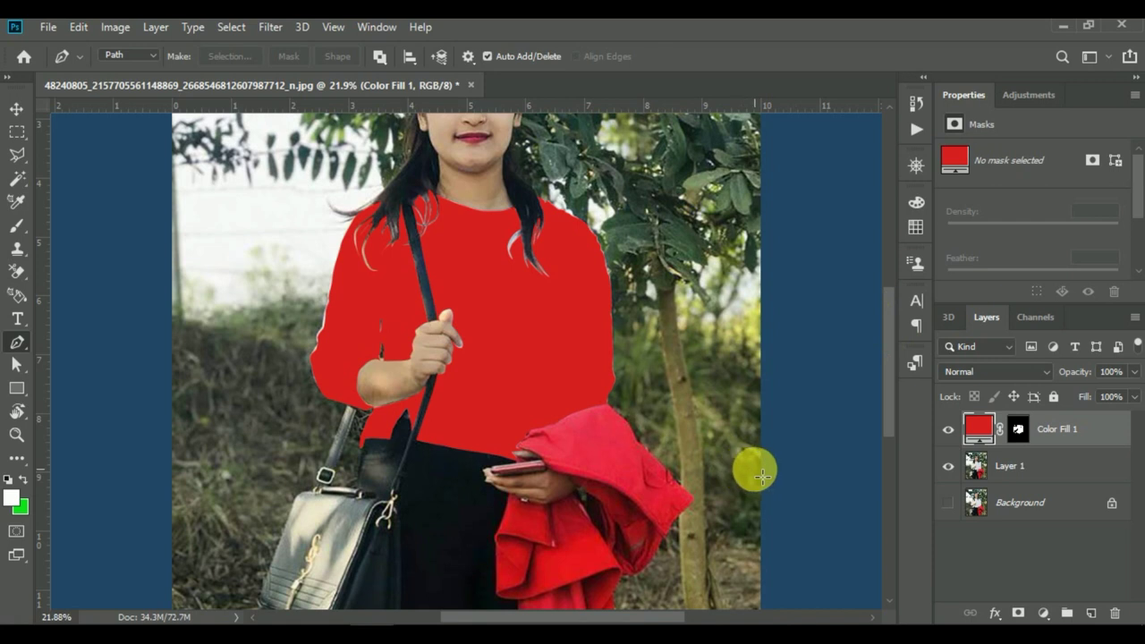
# - Lower the Color Fill 1 Fill amount to 80%
pyautogui.click(1135, 397)
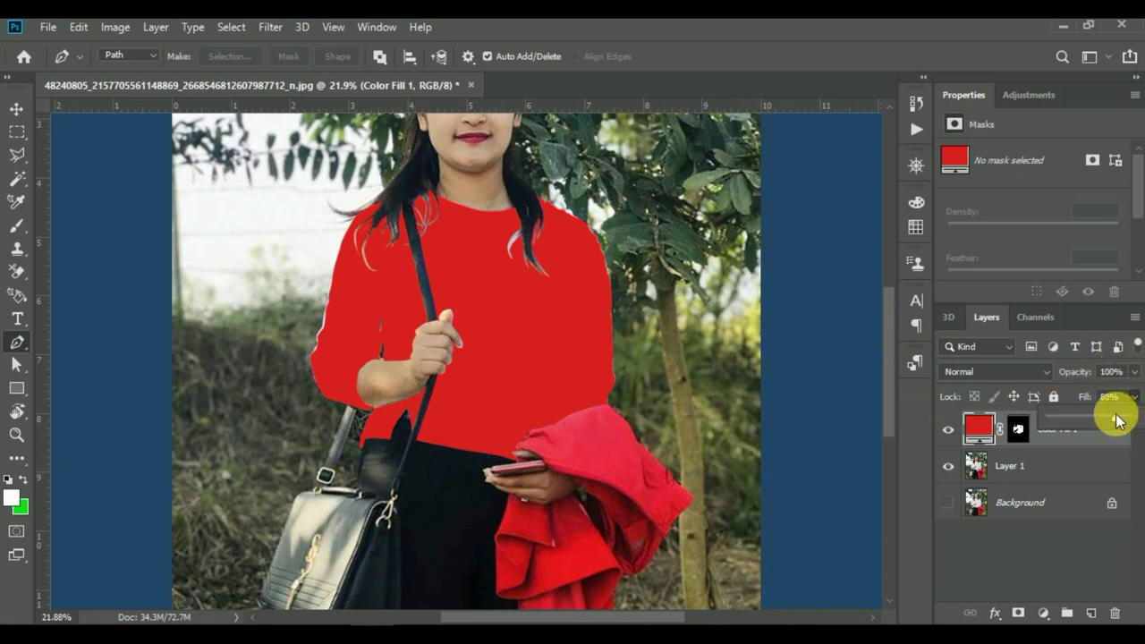
pyautogui.moveTo(1116, 420); pyautogui.dragTo(1093, 420)
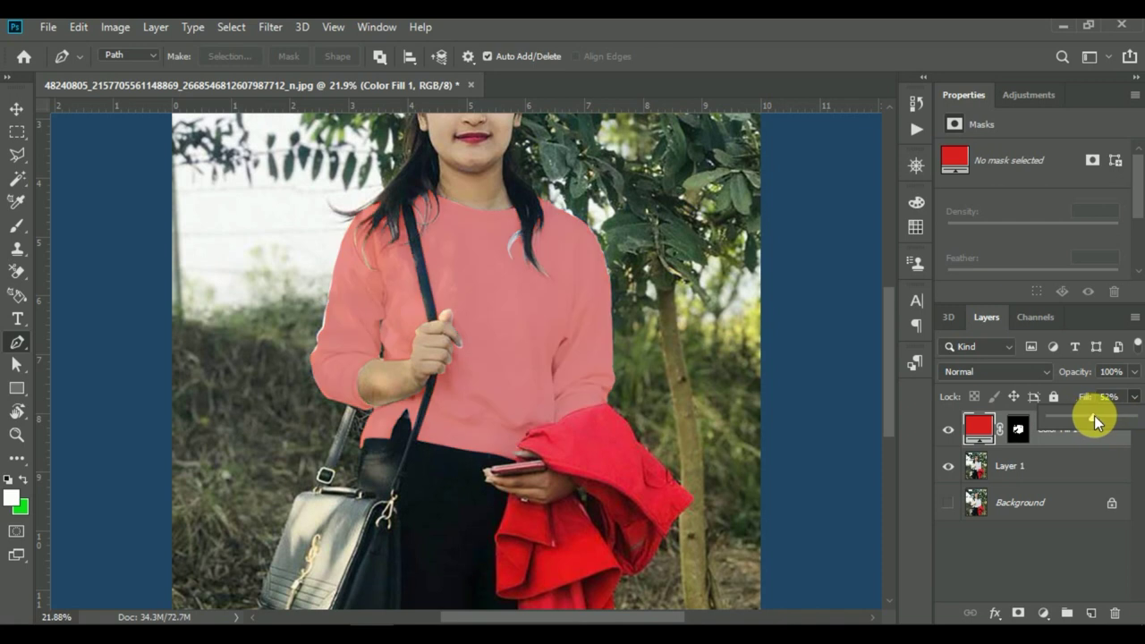
pyautogui.moveTo(1093, 417); pyautogui.dragTo(1116, 422)
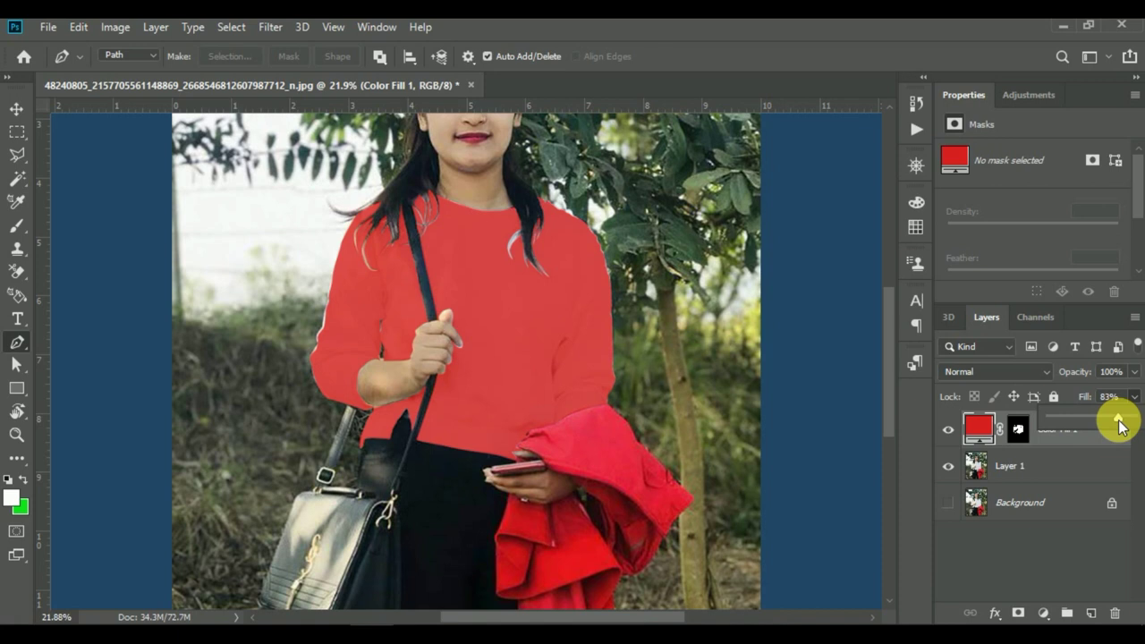
pyautogui.moveTo(1118, 426); pyautogui.dragTo(1112, 427)
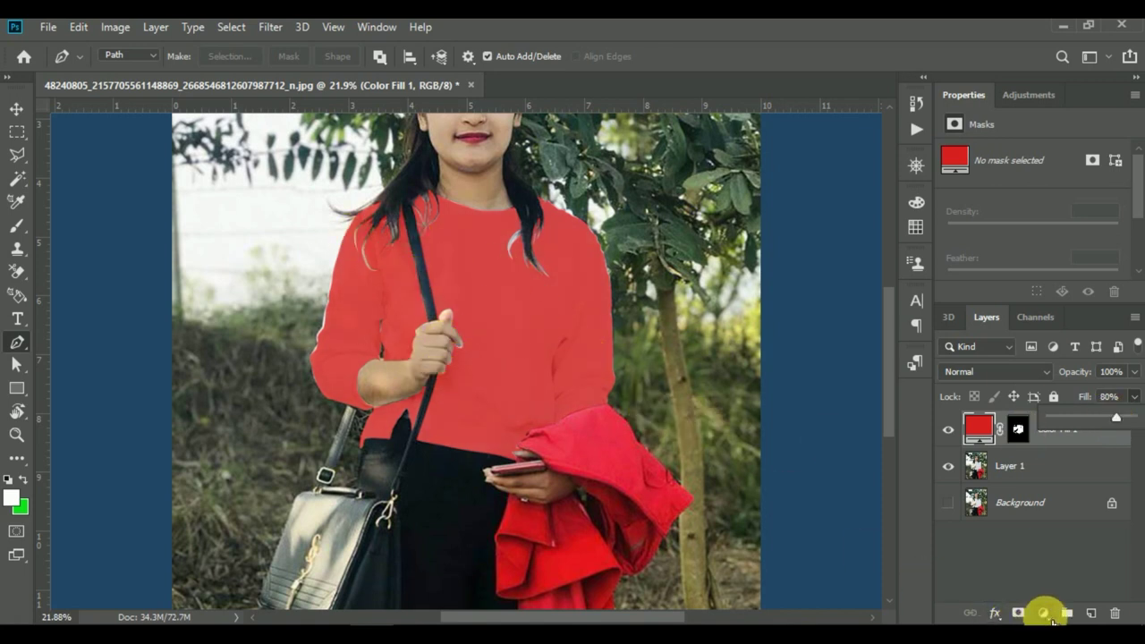
# - Undo an accidental vector mask, reselect the fill thumbnail, and show its blend mode options
pyautogui.click(1043, 614)
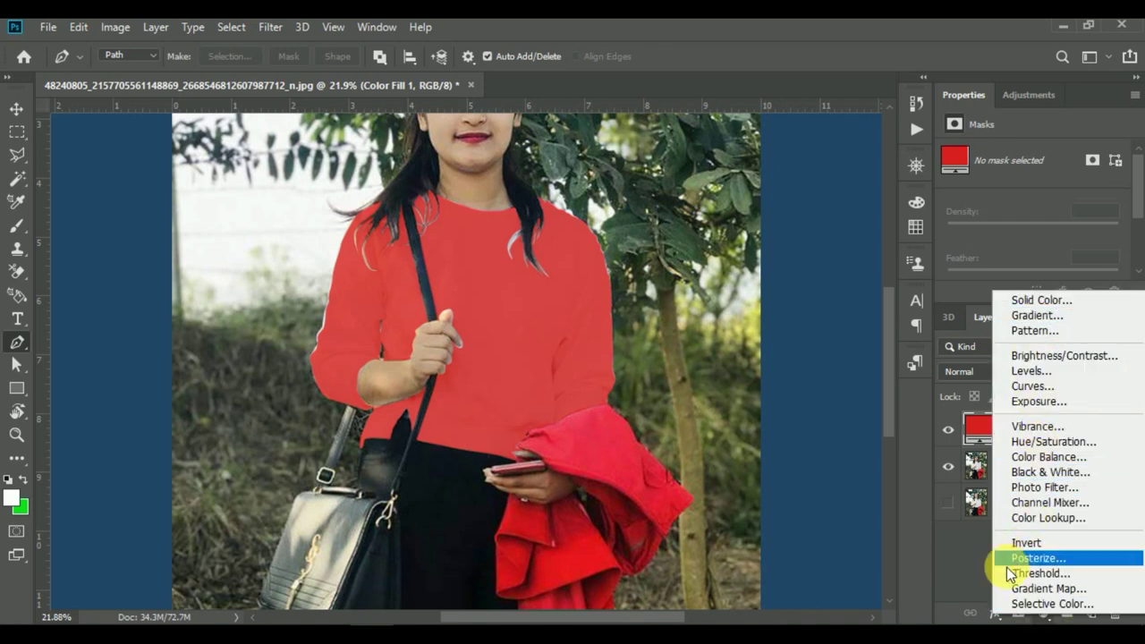
pyautogui.click(982, 585)
pyautogui.click(1018, 613)
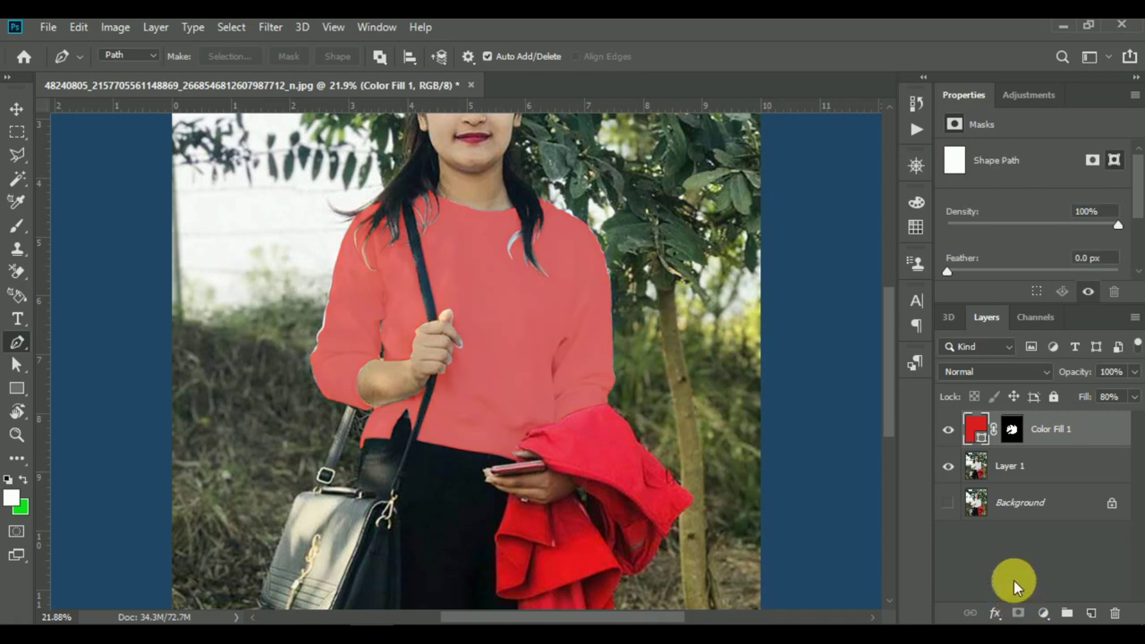
pyautogui.hotkey('ctrl', 'z')
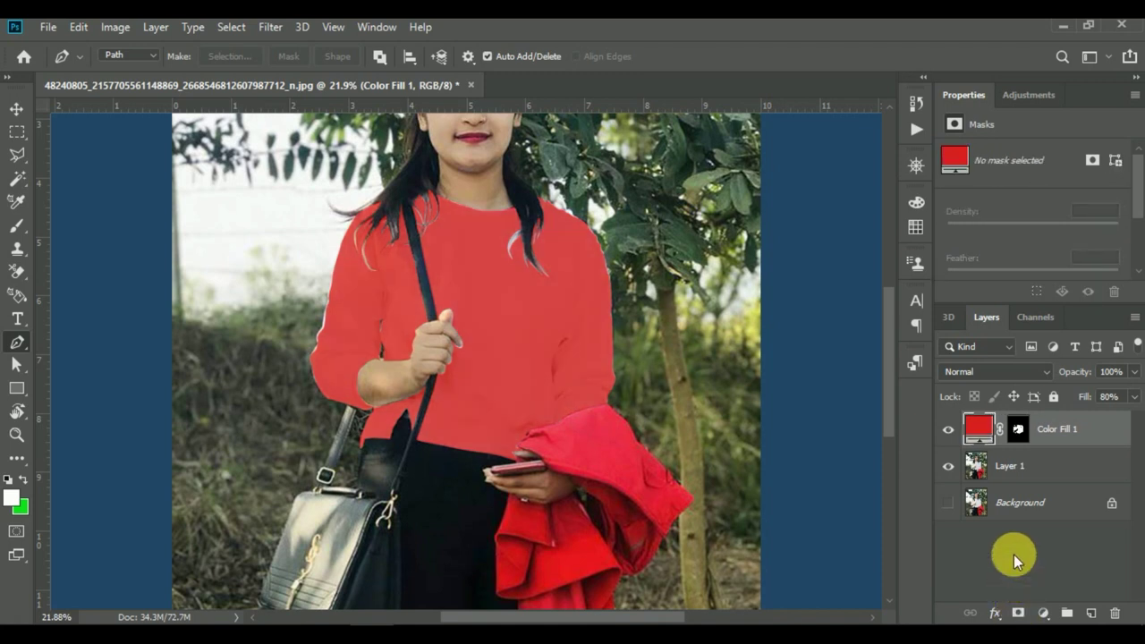
pyautogui.click(1019, 431)
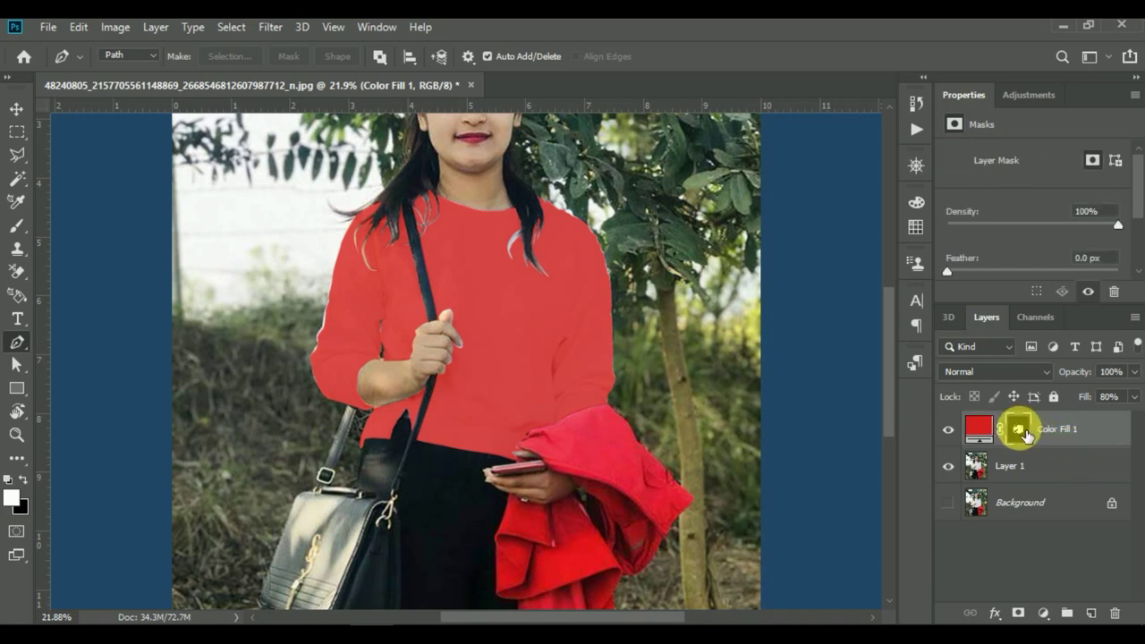
pyautogui.click(981, 431)
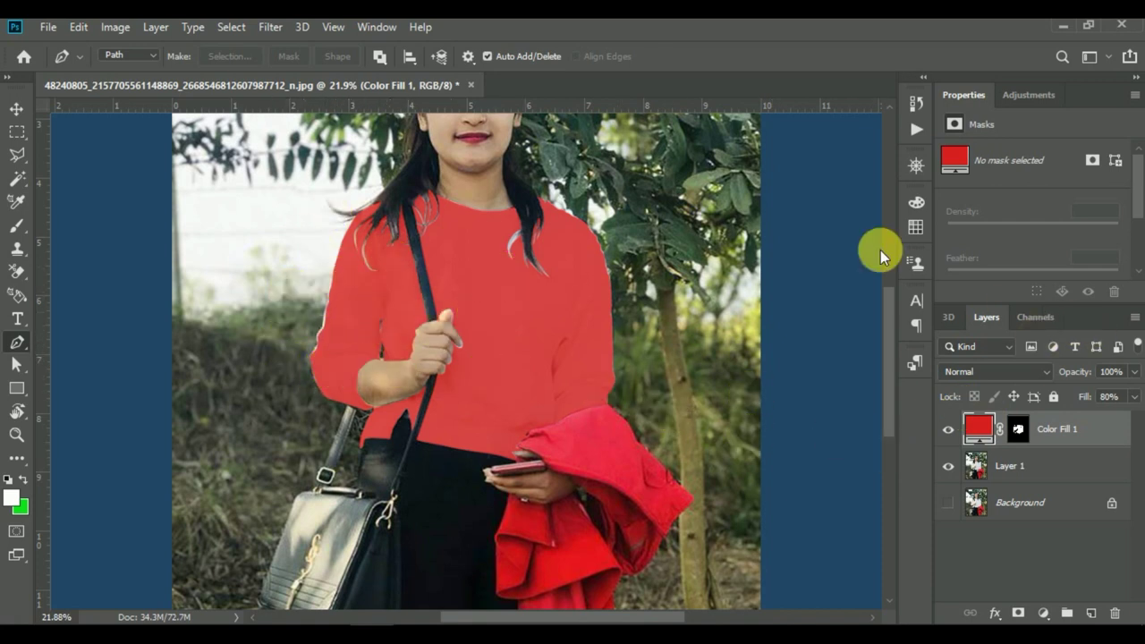
pyautogui.click(1043, 371)
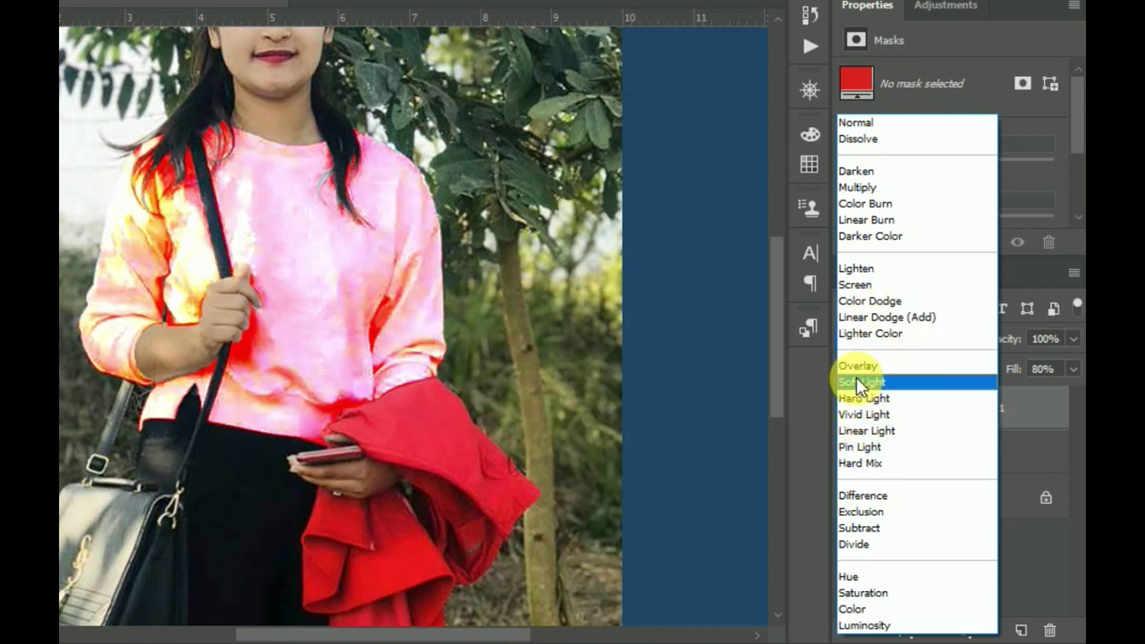
# - Set Color Fill 1 to Multiply at 100% Fill and add a Curves adjustment layer
pyautogui.click(856, 187)
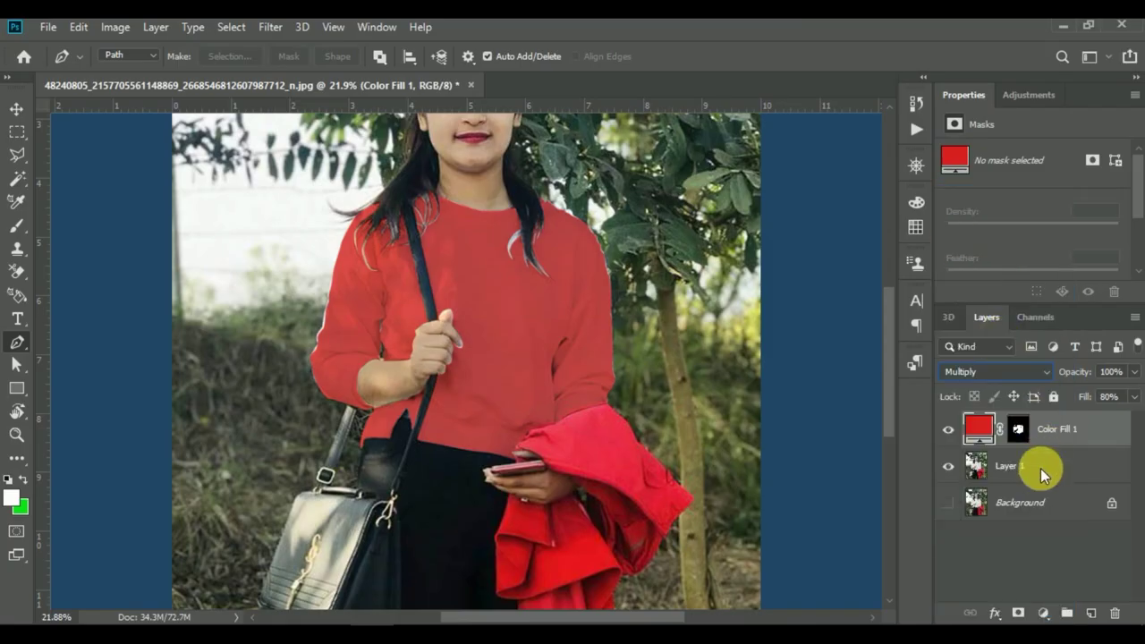
pyautogui.click(1133, 398)
pyautogui.moveTo(1118, 423); pyautogui.dragTo(1132, 418)
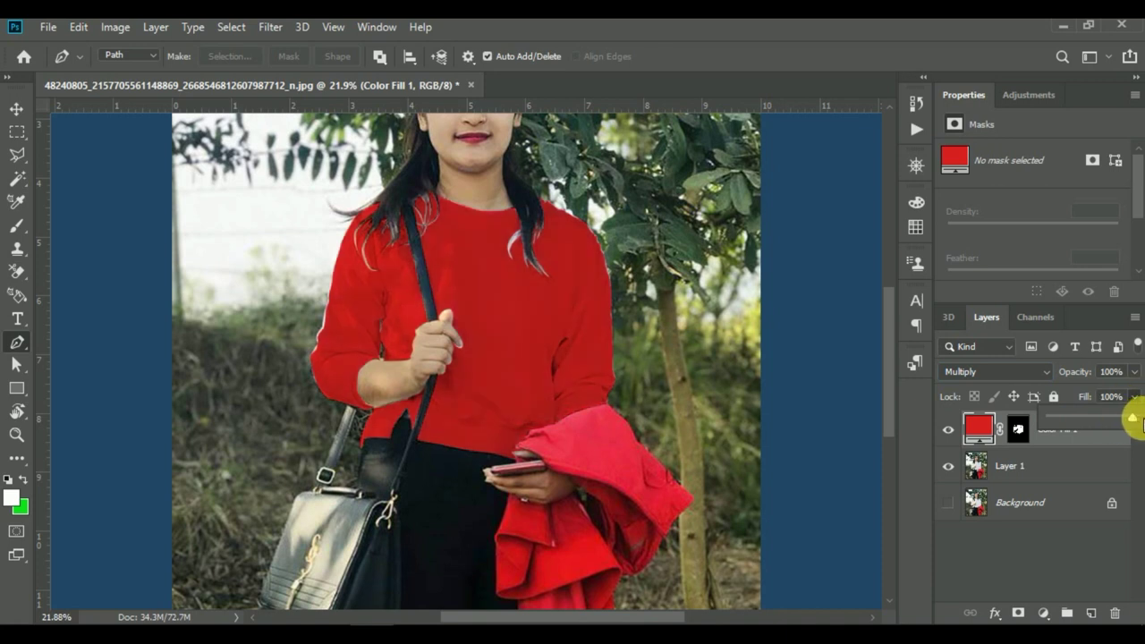
pyautogui.scroll(2, 724, 456)
pyautogui.scroll(2, 559, 420)
pyautogui.scroll(1, 384, 417)
pyautogui.scroll(-2, 446, 372)
pyautogui.scroll(-2, 436, 366)
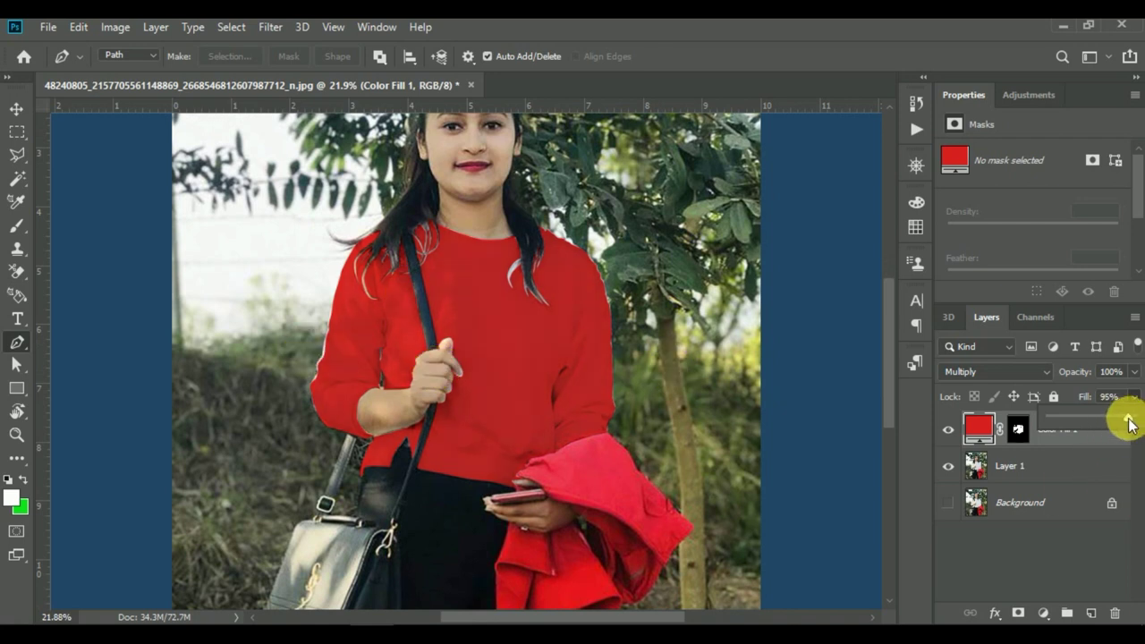
pyautogui.moveTo(1128, 425); pyautogui.dragTo(1132, 425)
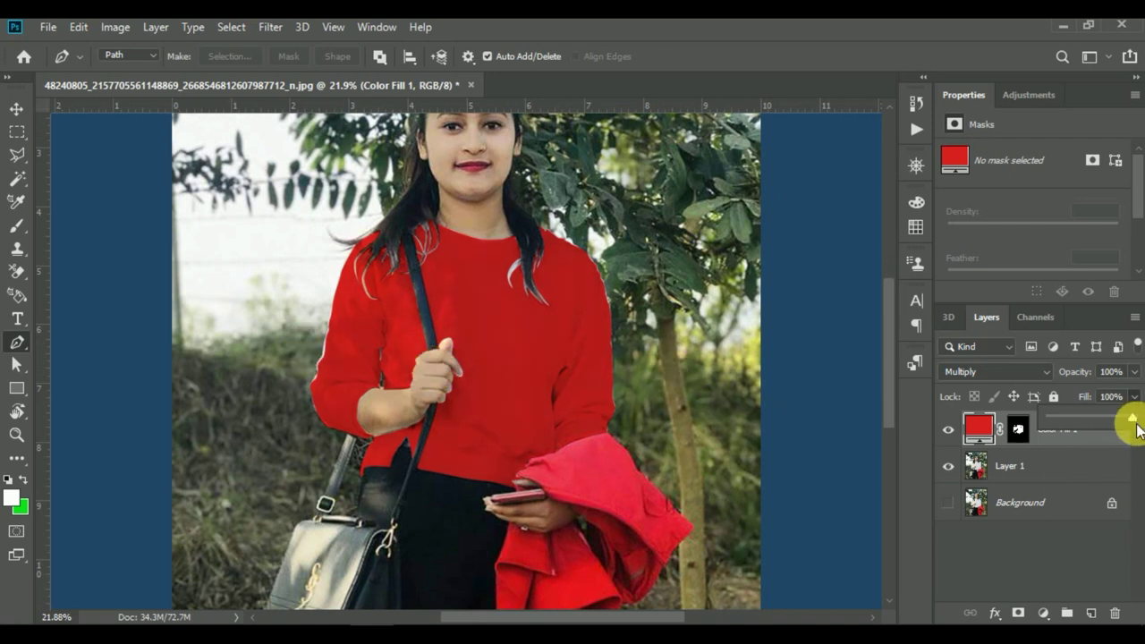
pyautogui.scroll(-2, 668, 439)
pyautogui.scroll(-2, 671, 443)
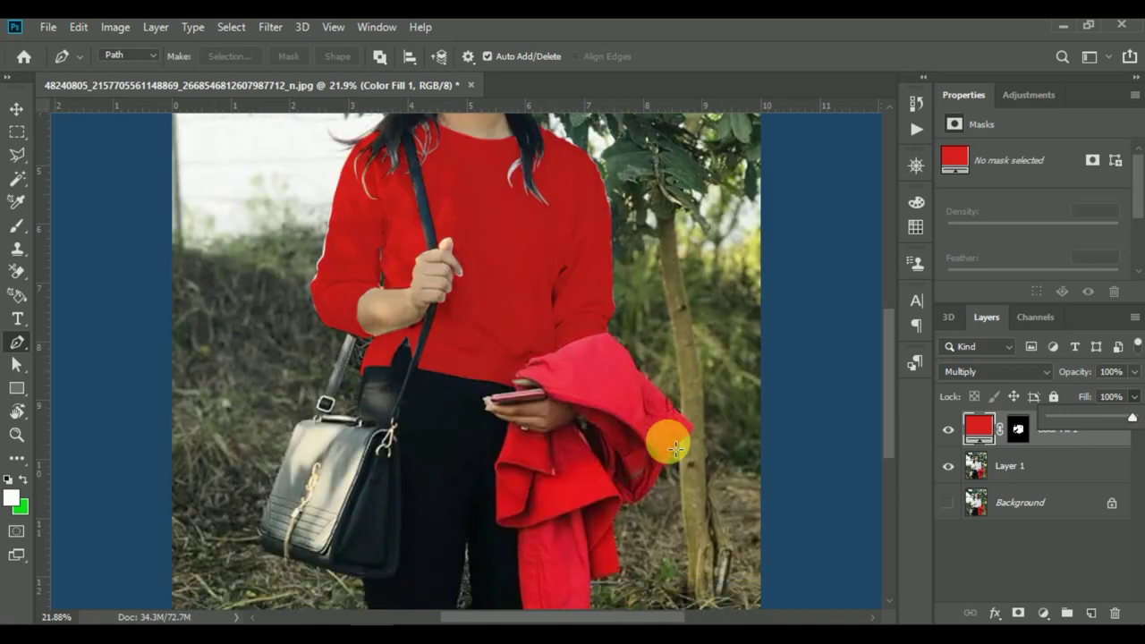
pyautogui.scroll(-1, 676, 447)
pyautogui.hotkey('shift', 'alt', 'n')
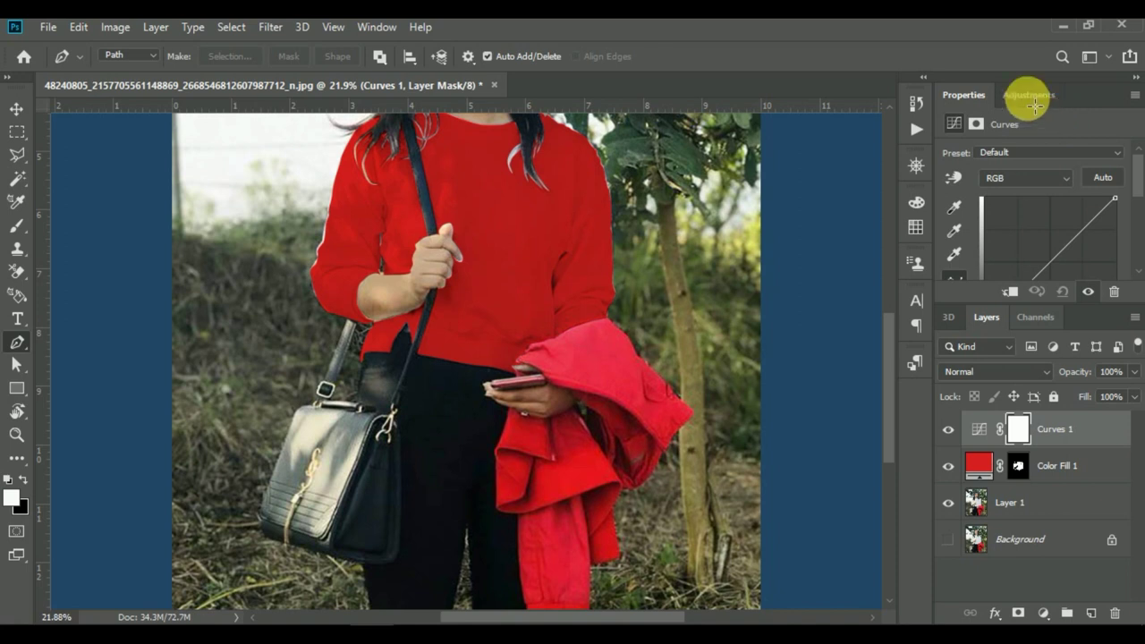
# - Float the Properties panel over the canvas and bend the Curves 1 tone curve
pyautogui.moveTo(963, 93); pyautogui.dragTo(785, 121)
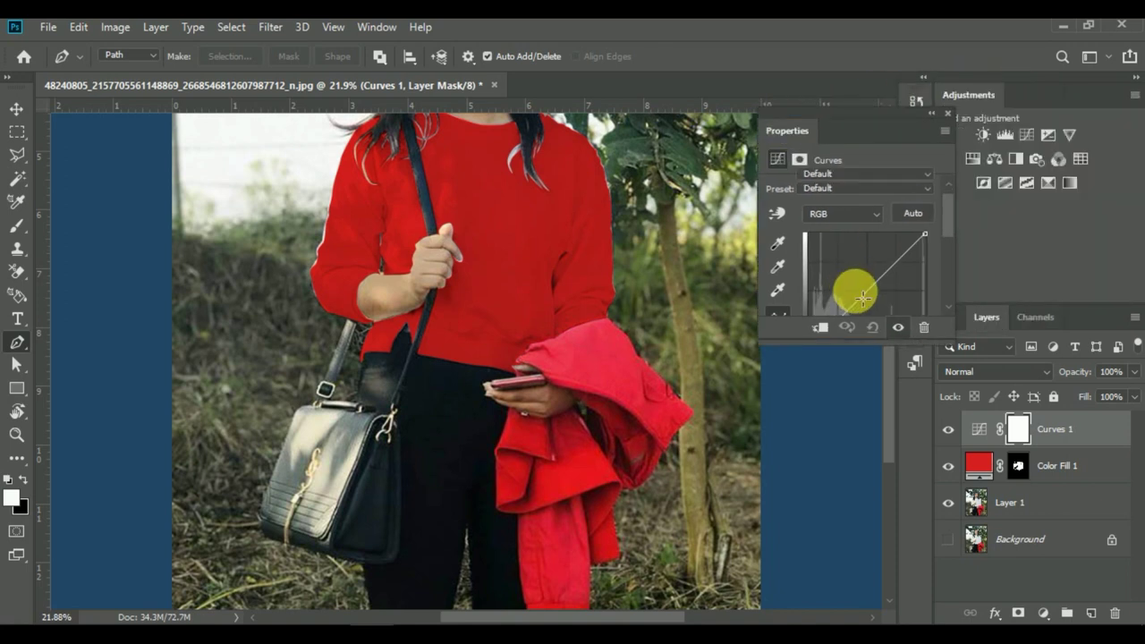
pyautogui.scroll(-1, 861, 298)
pyautogui.scroll(-2, 858, 297)
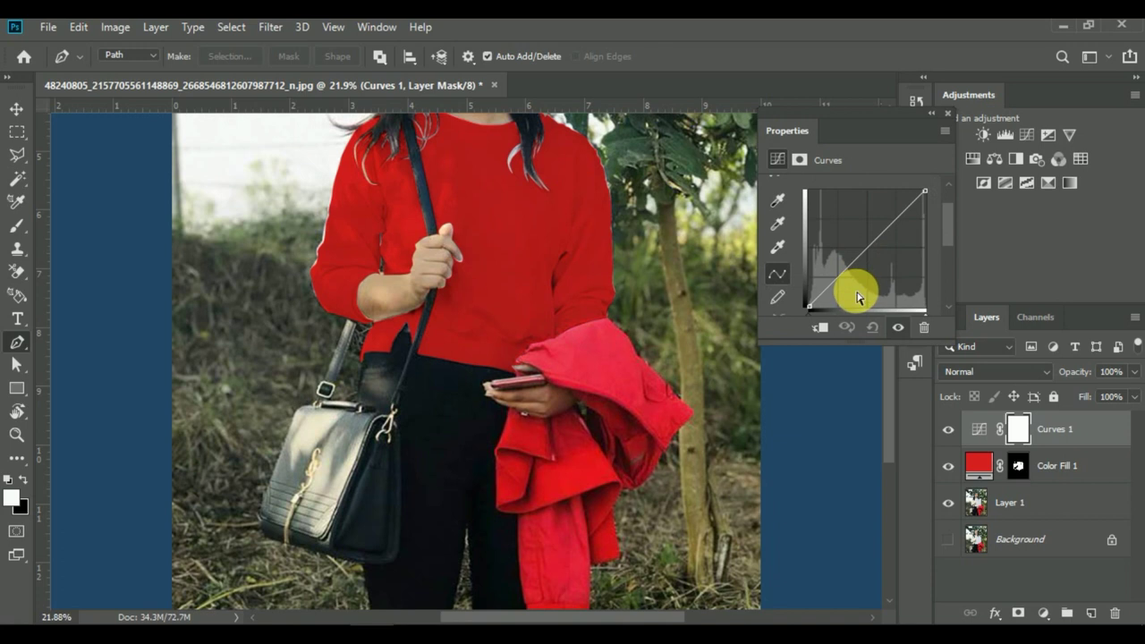
pyautogui.moveTo(867, 245); pyautogui.dragTo(870, 252)
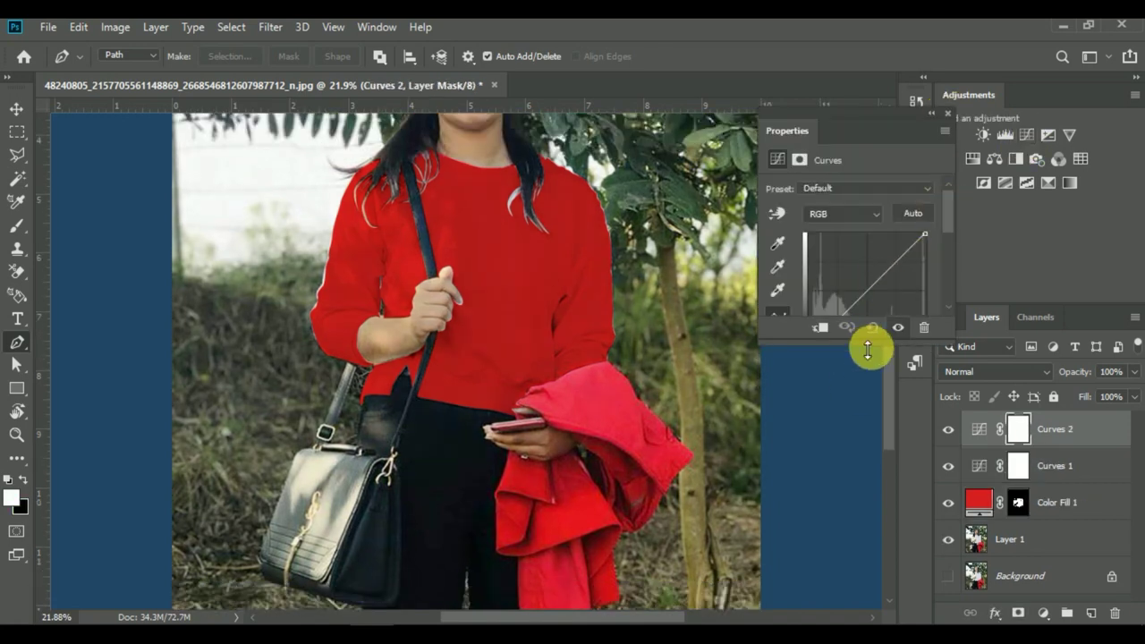
# - Add Curves 2, darken its shadows, and add a midtone control point
pyautogui.moveTo(809, 361); pyautogui.dragTo(814, 362)
pyautogui.scroll(3, 685, 345)
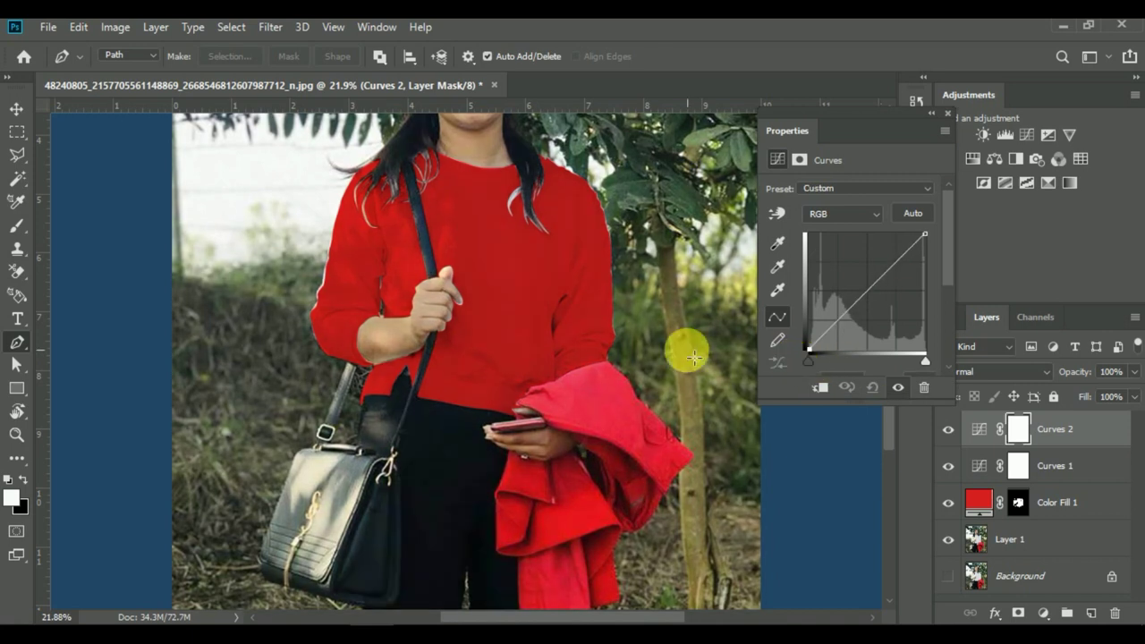
pyautogui.scroll(-2, 685, 345)
pyautogui.scroll(2, 670, 361)
pyautogui.click(879, 291)
pyautogui.moveTo(880, 291); pyautogui.dragTo(846, 323)
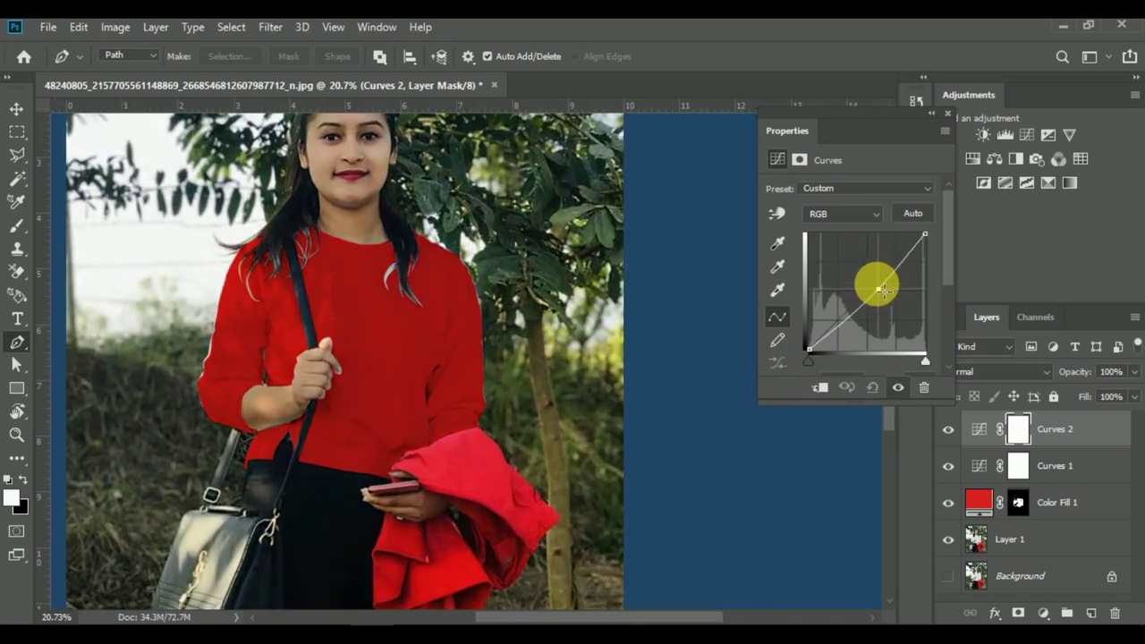
# - Shift Curves 2's white and black points inward and ease the curve nearly straight
pyautogui.moveTo(925, 362)
pyautogui.mouseDown()
pyautogui.moveTo(898, 362)
pyautogui.moveTo(923, 361)
pyautogui.mouseUp()
pyautogui.moveTo(809, 362)
pyautogui.mouseDown()
pyautogui.moveTo(833, 362)
pyautogui.moveTo(821, 360)
pyautogui.mouseUp()
pyautogui.moveTo(843, 322); pyautogui.dragTo(850, 317)
pyautogui.scroll(-2, 670, 358)
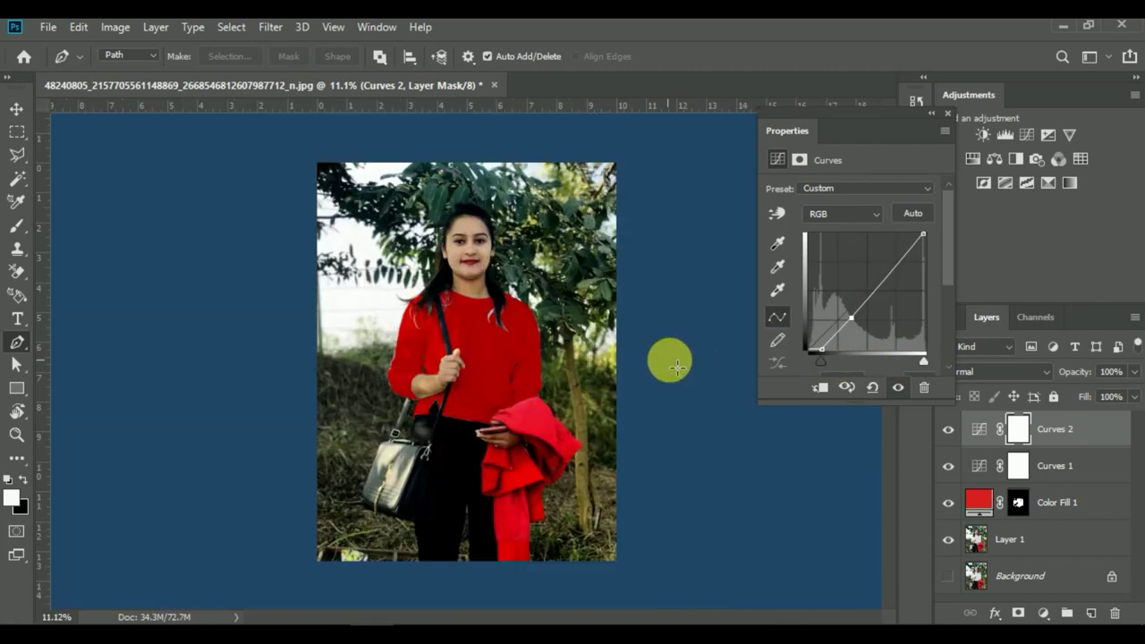
pyautogui.scroll(1, 685, 361)
pyautogui.scroll(-2, 685, 360)
pyautogui.scroll(3, 685, 361)
# - Delete the Curves 1 adjustment layer
pyautogui.click(1012, 464)
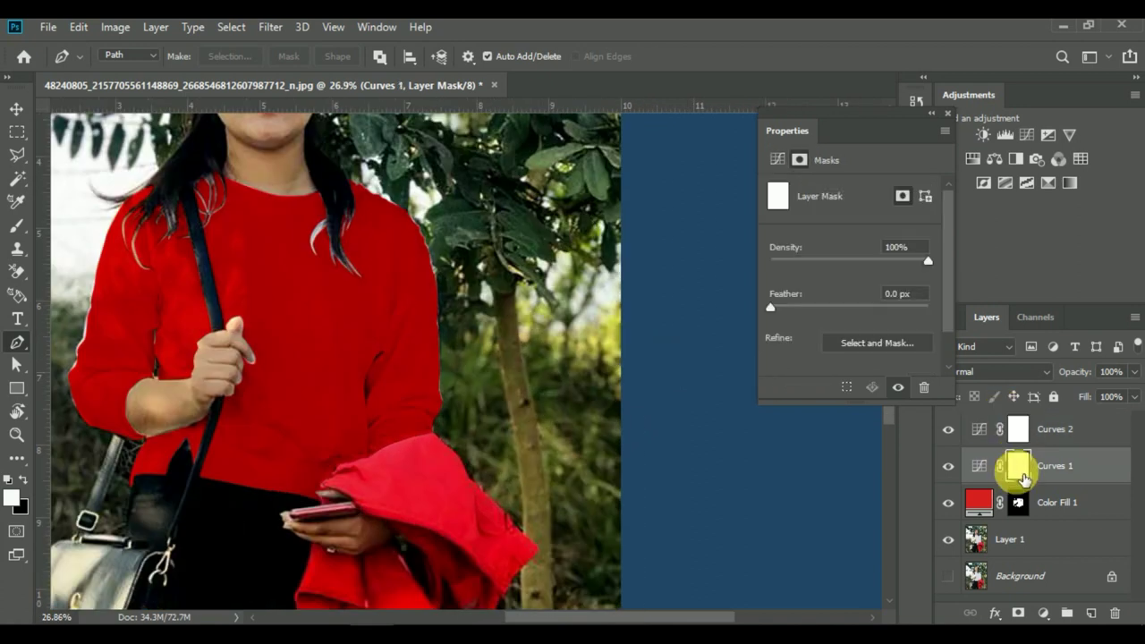
pyautogui.press('Delete')
pyautogui.scroll(2, 306, 422)
pyautogui.scroll(-1, 313, 429)
# - Give the Color Fill 1 mask 2.8 px feather and 91% density
pyautogui.moveTo(770, 306); pyautogui.dragTo(794, 307)
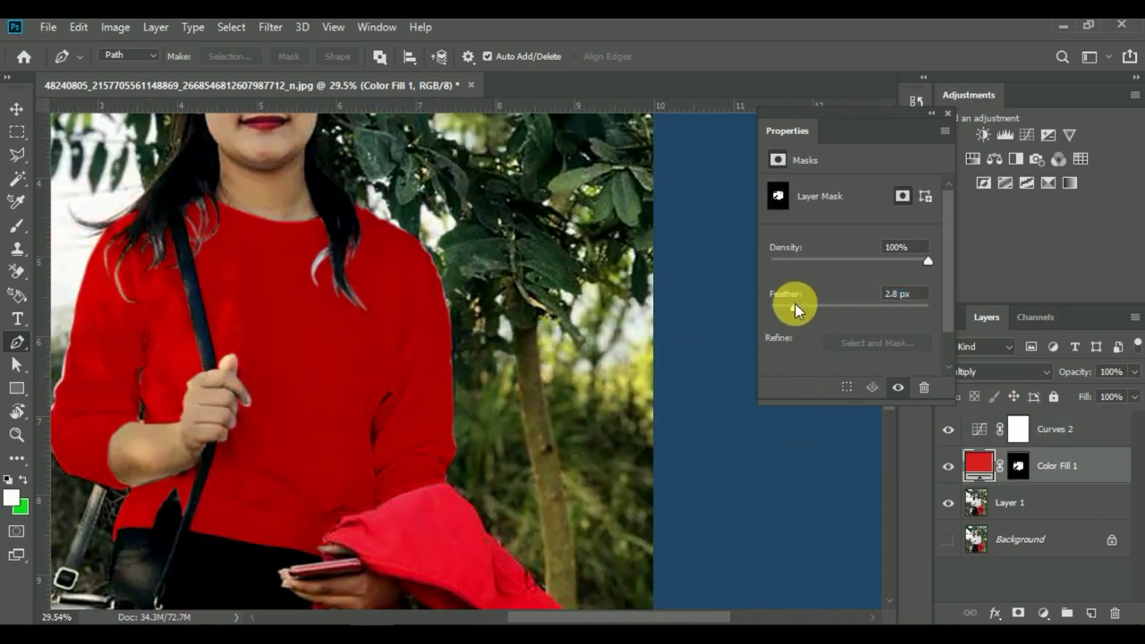
pyautogui.scroll(-2, 521, 316)
pyautogui.scroll(1, 521, 316)
pyautogui.moveTo(928, 260); pyautogui.dragTo(914, 260)
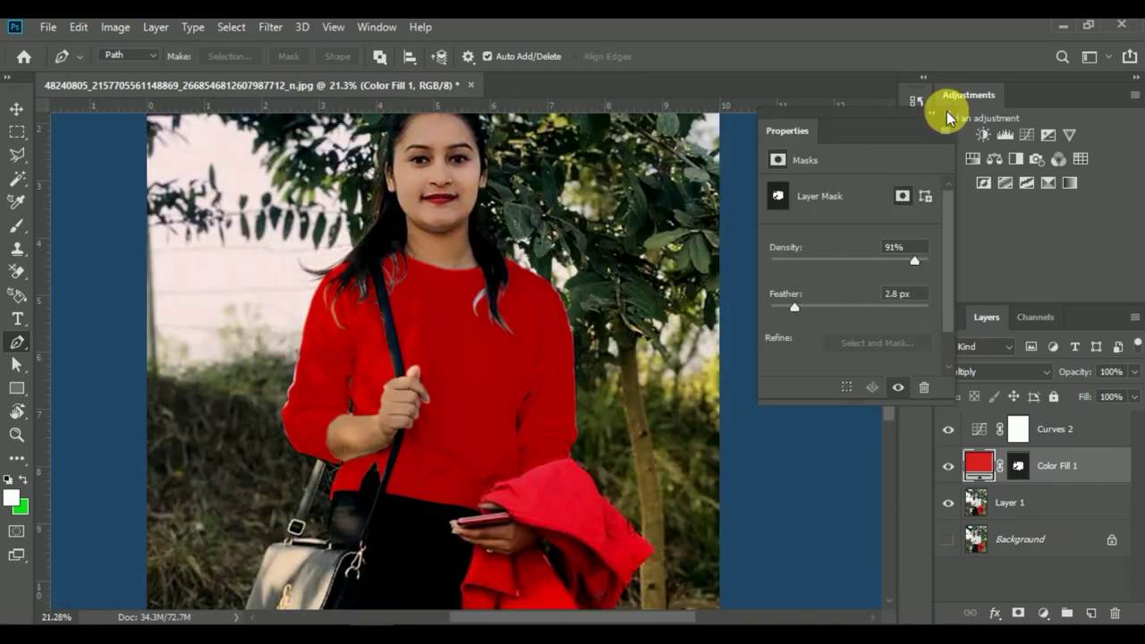
pyautogui.click(948, 116)
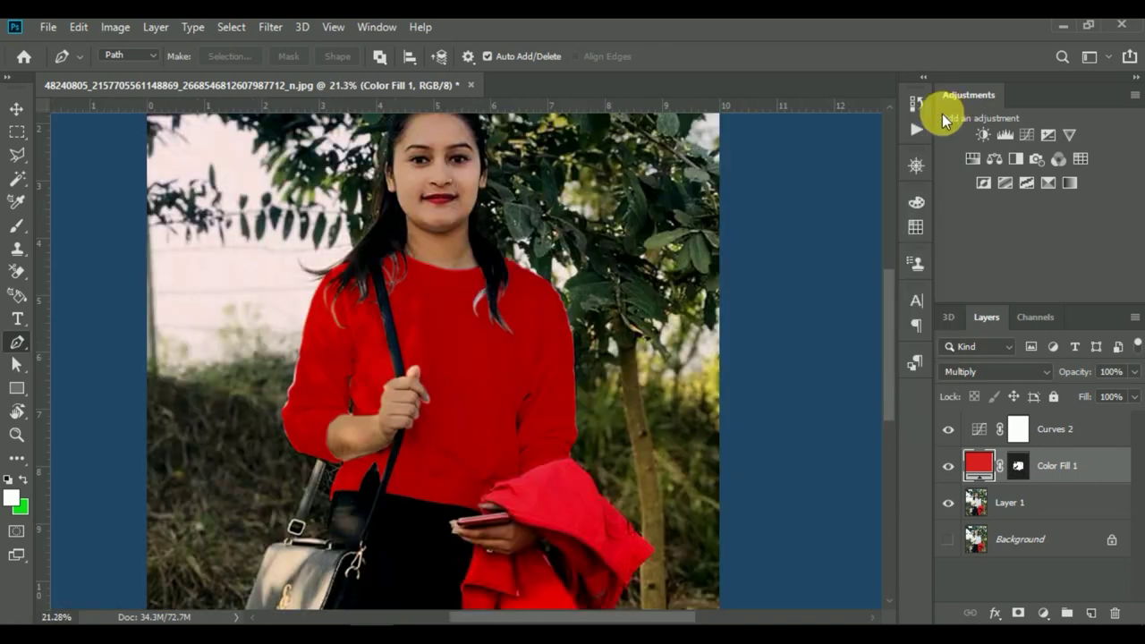
pyautogui.scroll(3, 370, 440)
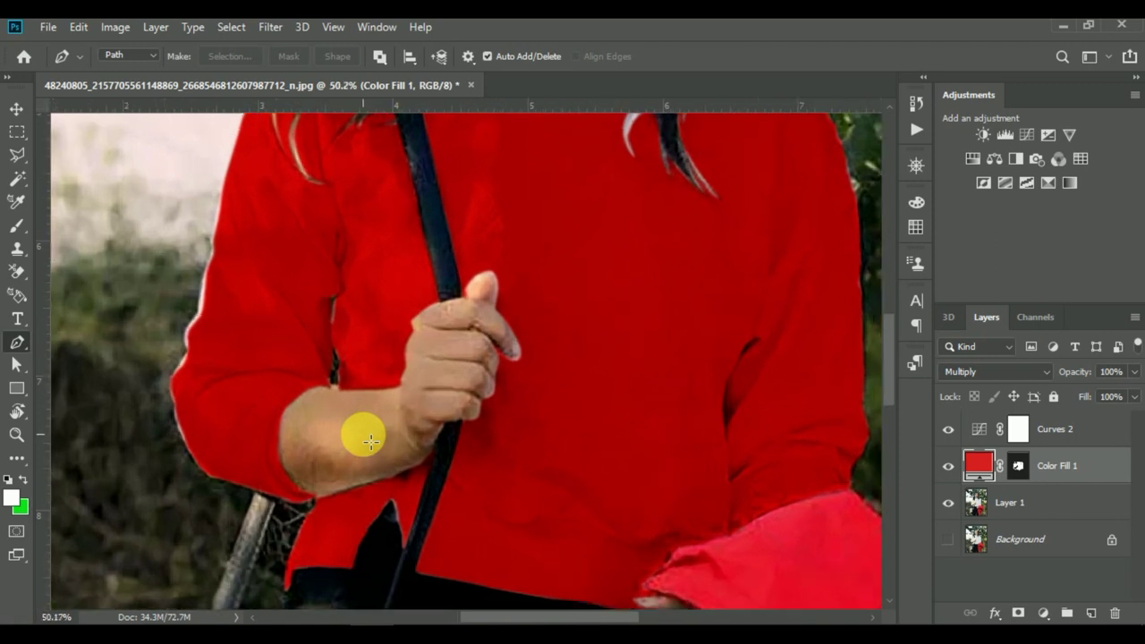
pyautogui.scroll(2, 370, 440)
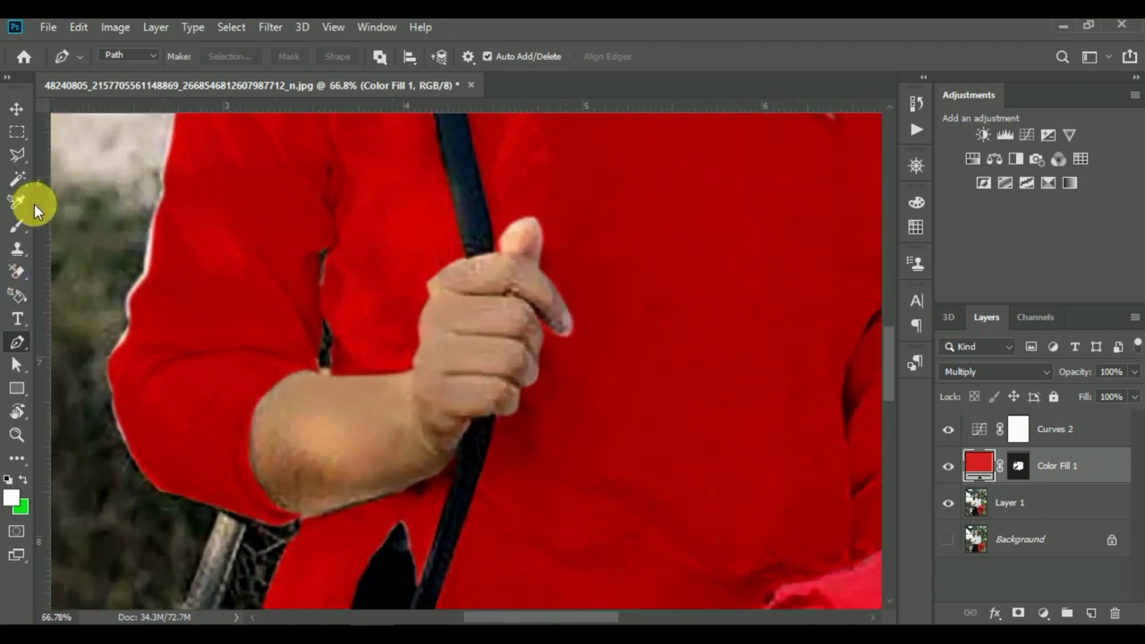
# - Choose the Brush tool with the sweater's red sampled as foreground colour
pyautogui.click(16, 226)
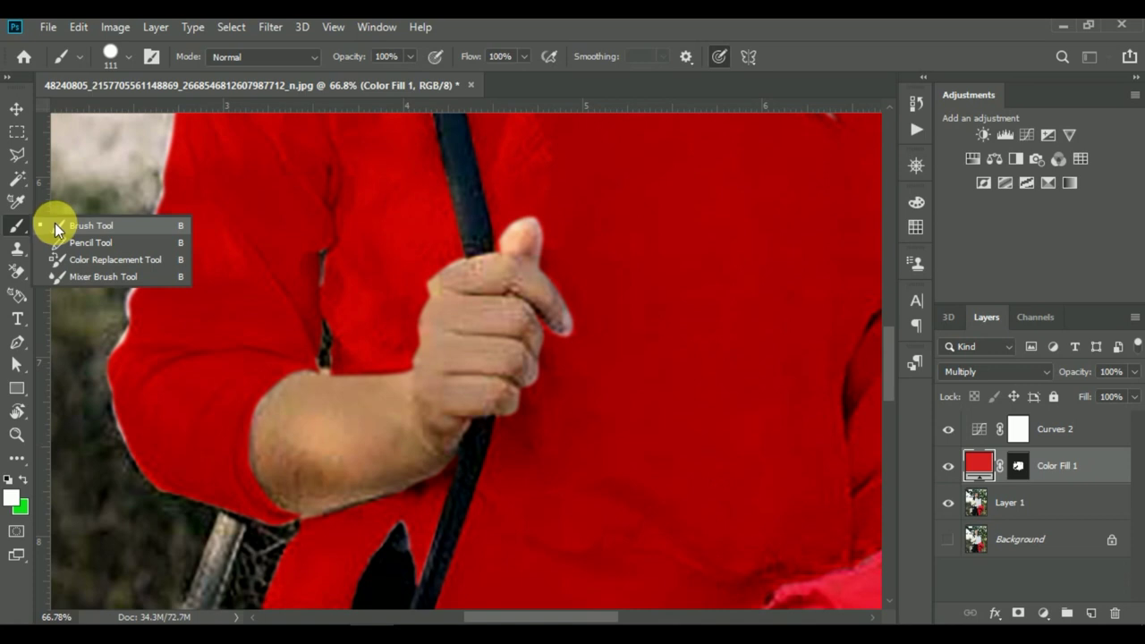
pyautogui.click(55, 222)
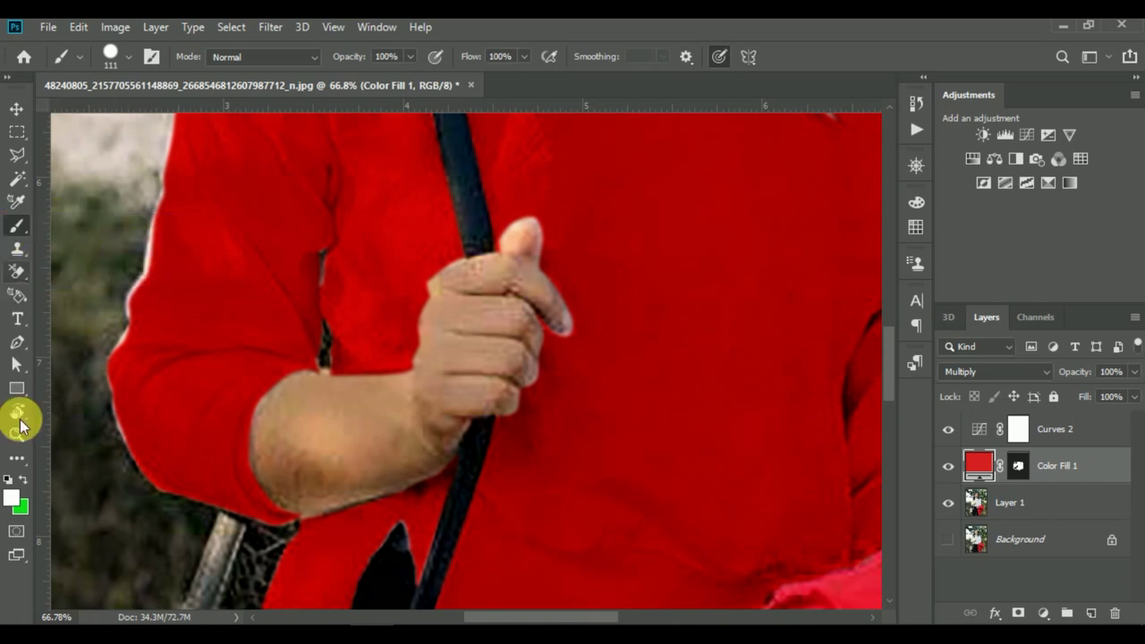
pyautogui.click(12, 498)
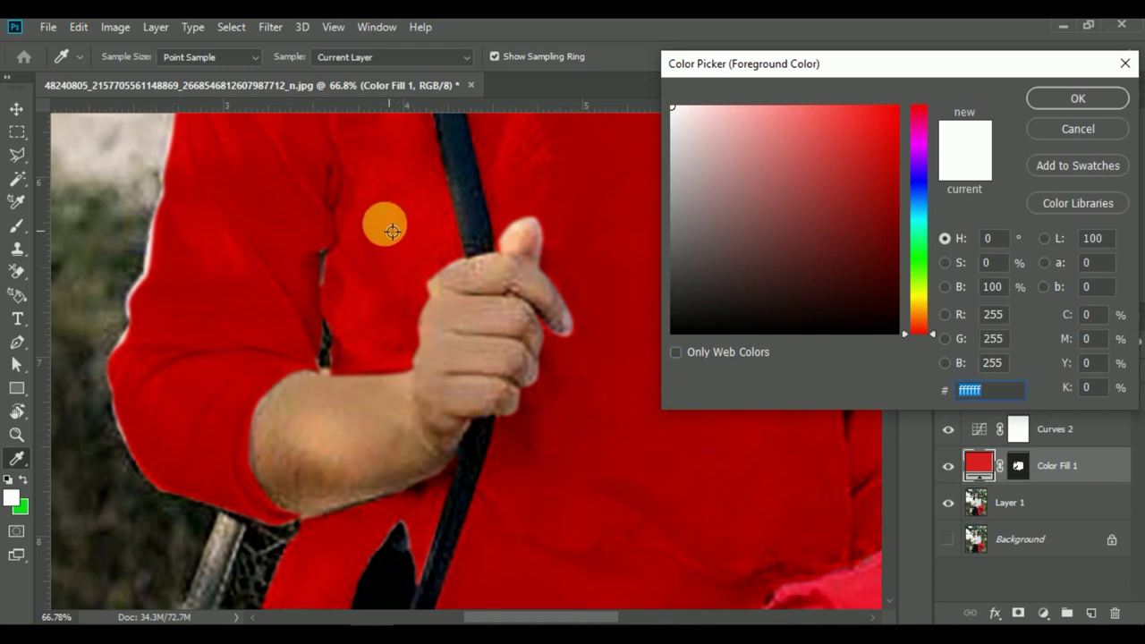
pyautogui.click(291, 234)
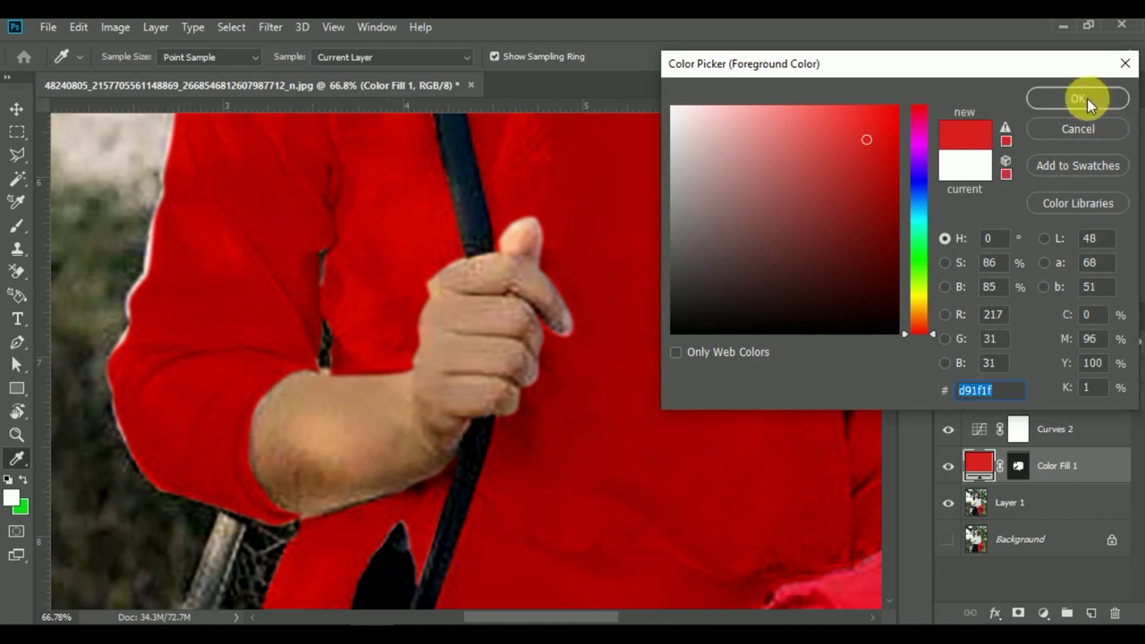
pyautogui.click(1079, 98)
pyautogui.rightClick(16, 226)
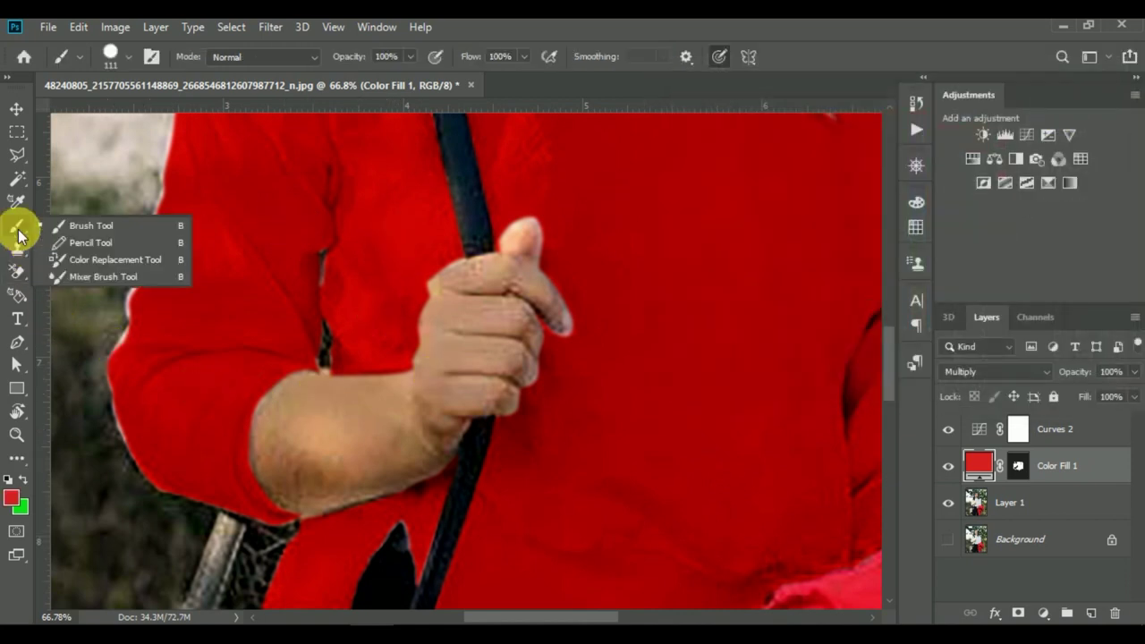
pyautogui.click(71, 231)
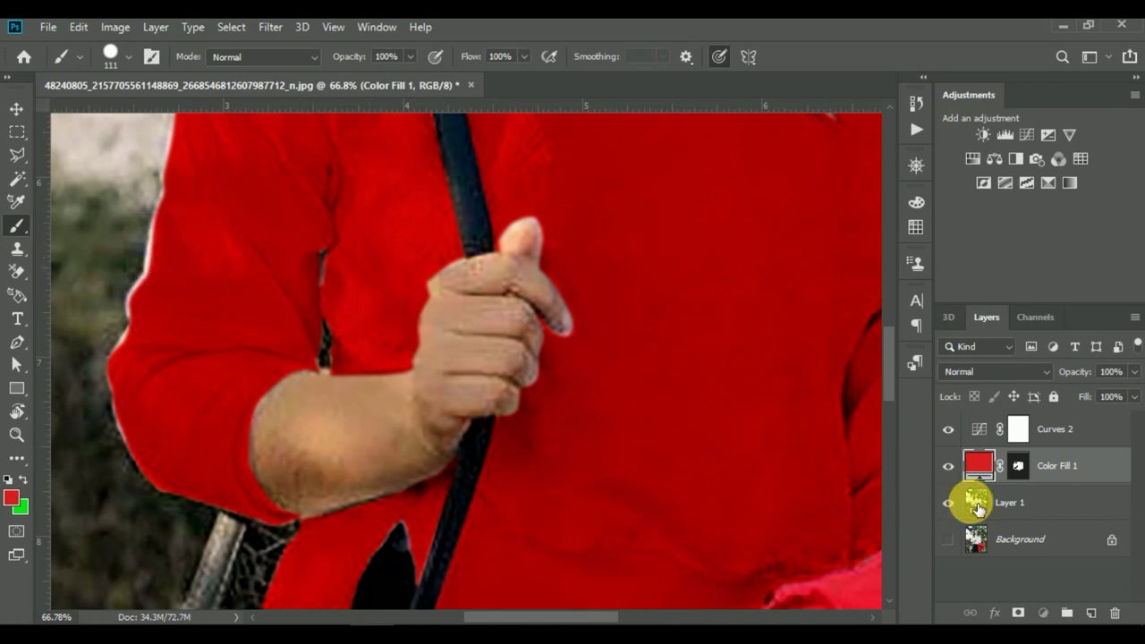
# - On Layer 1, try red strokes over the arm's left edge, then undo them
pyautogui.click(977, 508)
pyautogui.scroll(1, 172, 347)
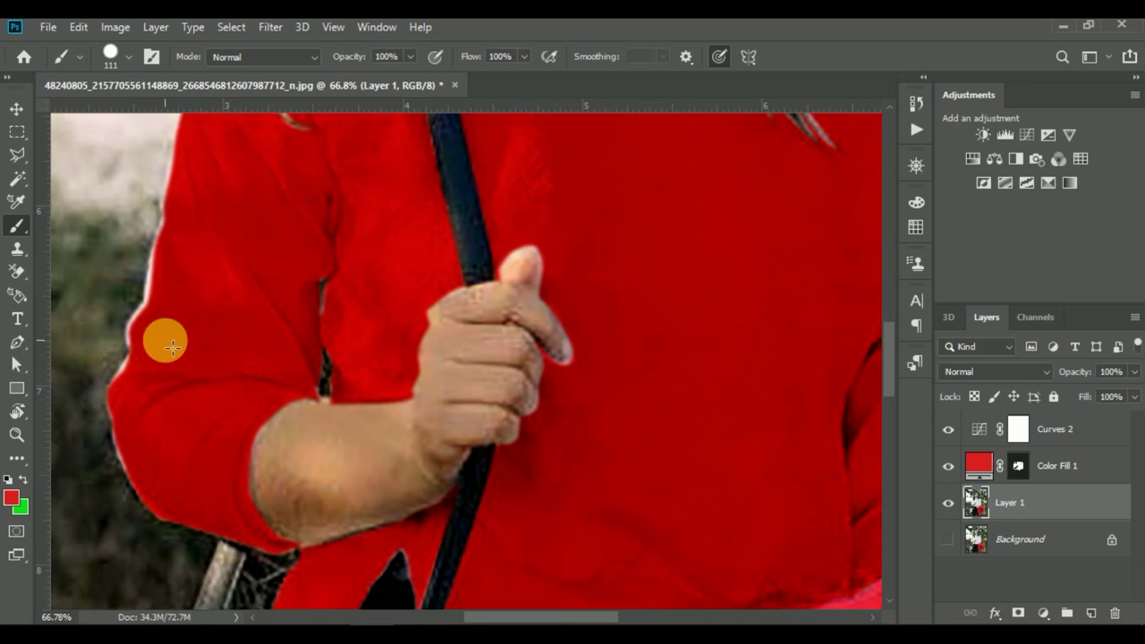
pyautogui.moveTo(141, 281)
pyautogui.mouseDown()
pyautogui.moveTo(156, 284)
pyautogui.moveTo(158, 248)
pyautogui.moveTo(160, 260)
pyautogui.mouseUp()
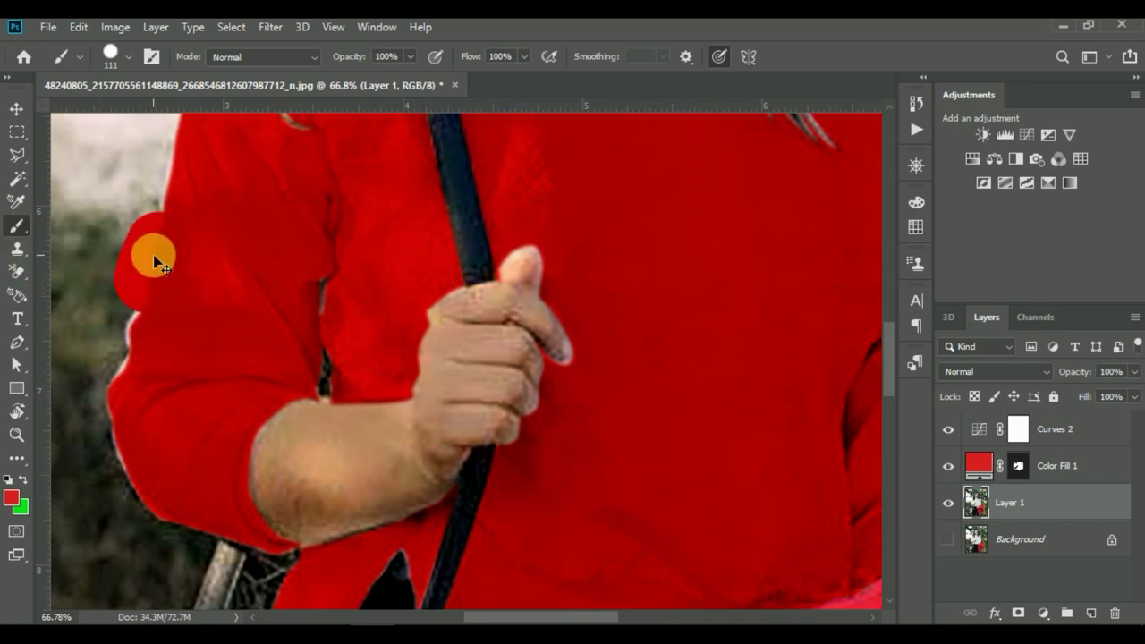
pyautogui.hotkey('ctrl', 'z')
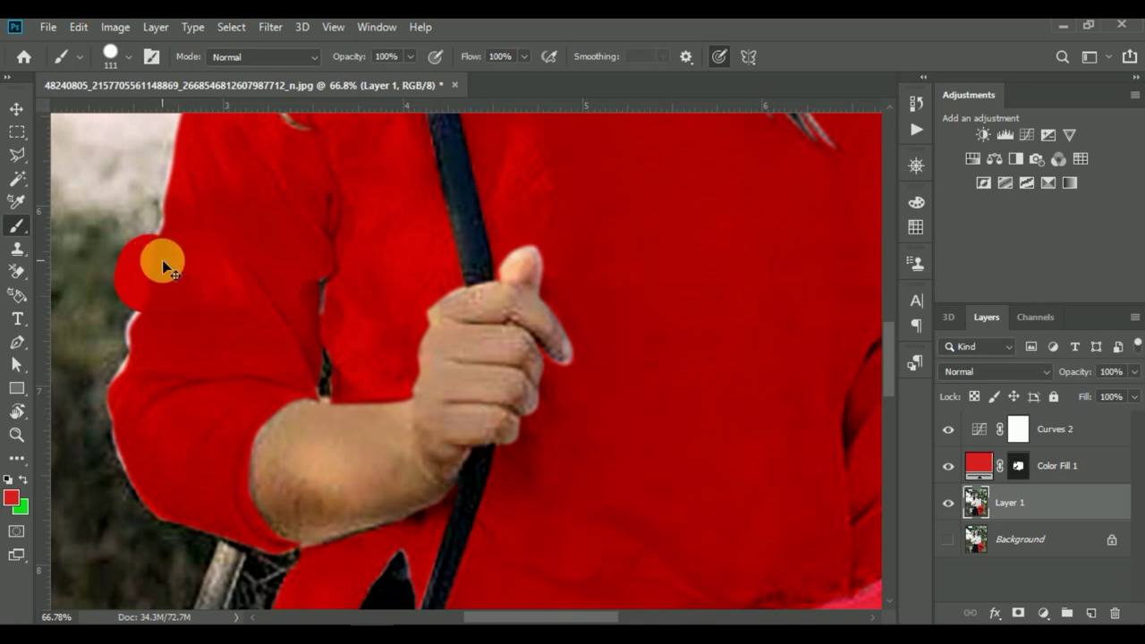
pyautogui.hotkey('ctrl', 'z')
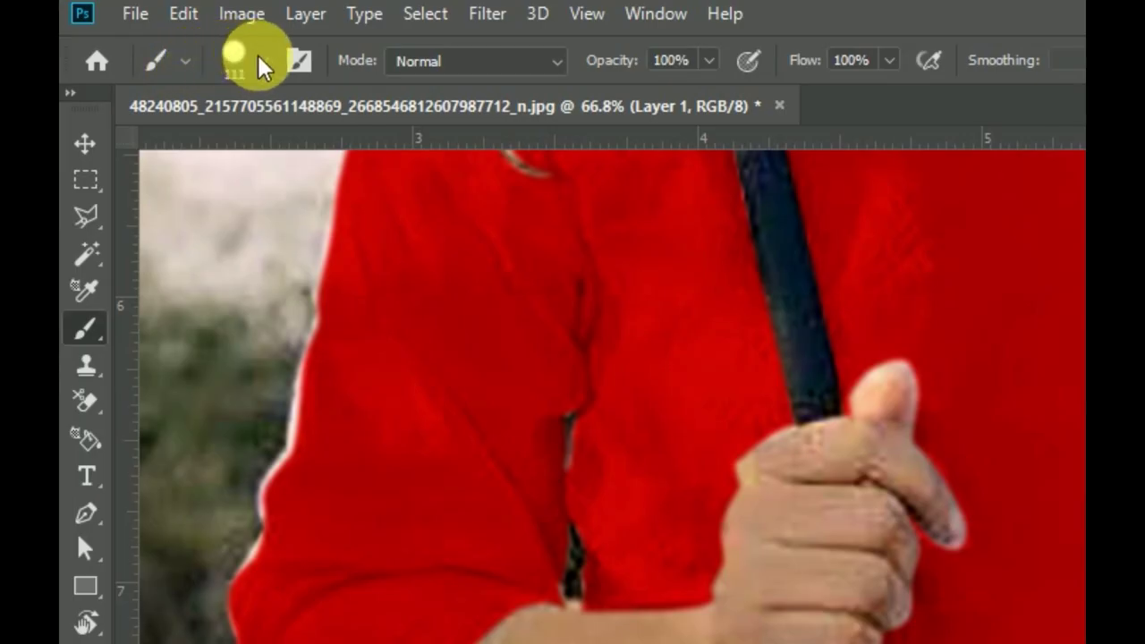
# - Set a 21 px brush and paint red over the white halo along the arm
pyautogui.click(258, 59)
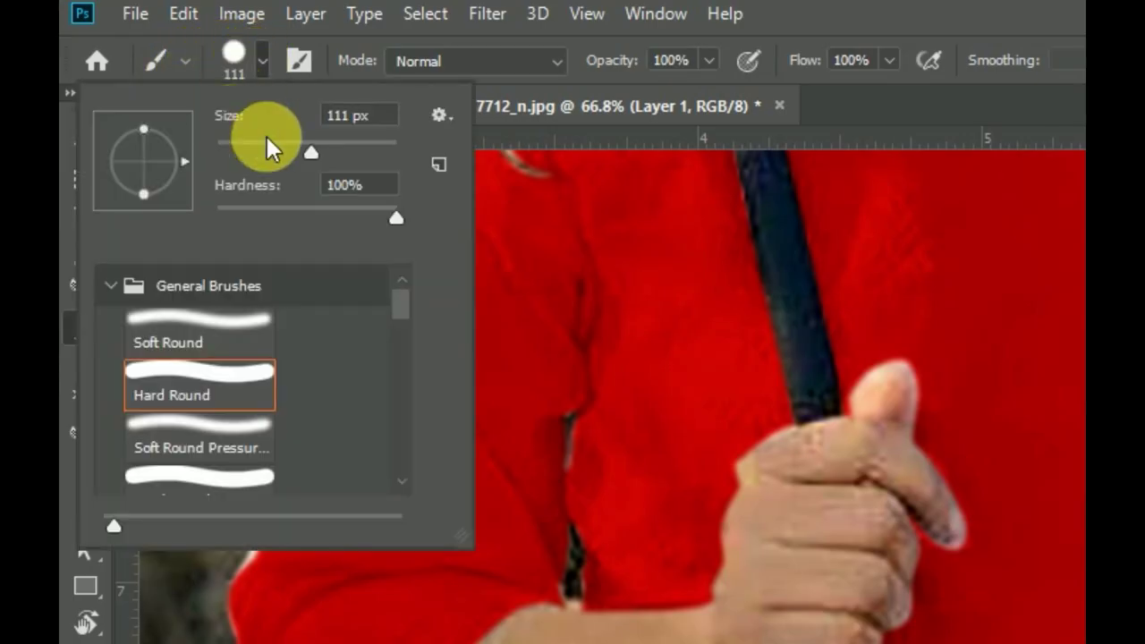
pyautogui.moveTo(235, 153); pyautogui.dragTo(233, 153)
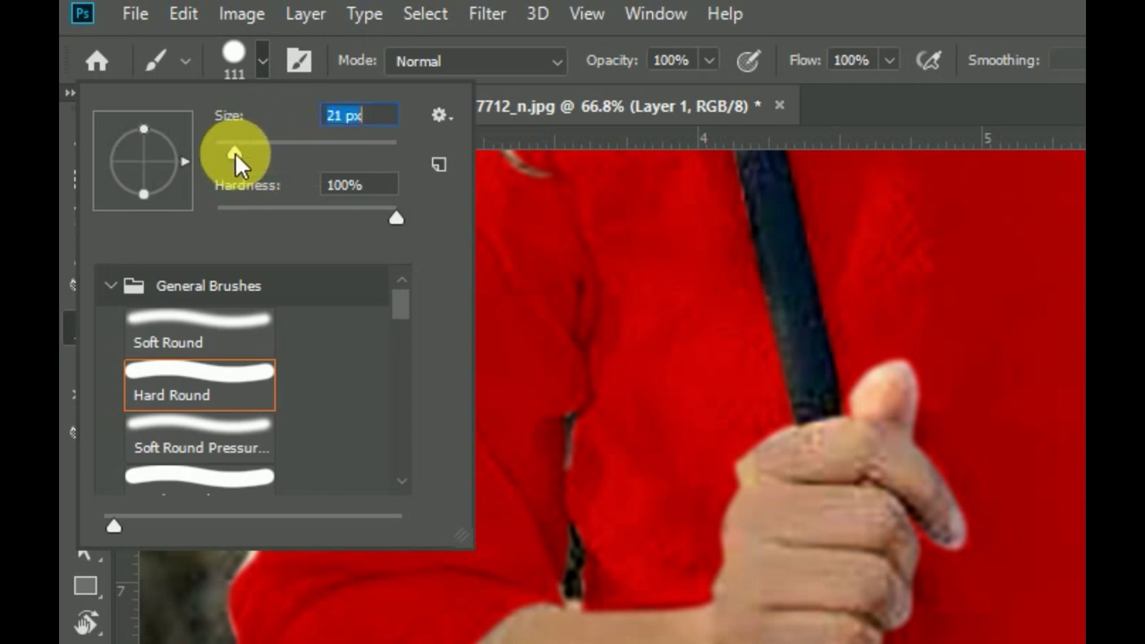
pyautogui.click(348, 613)
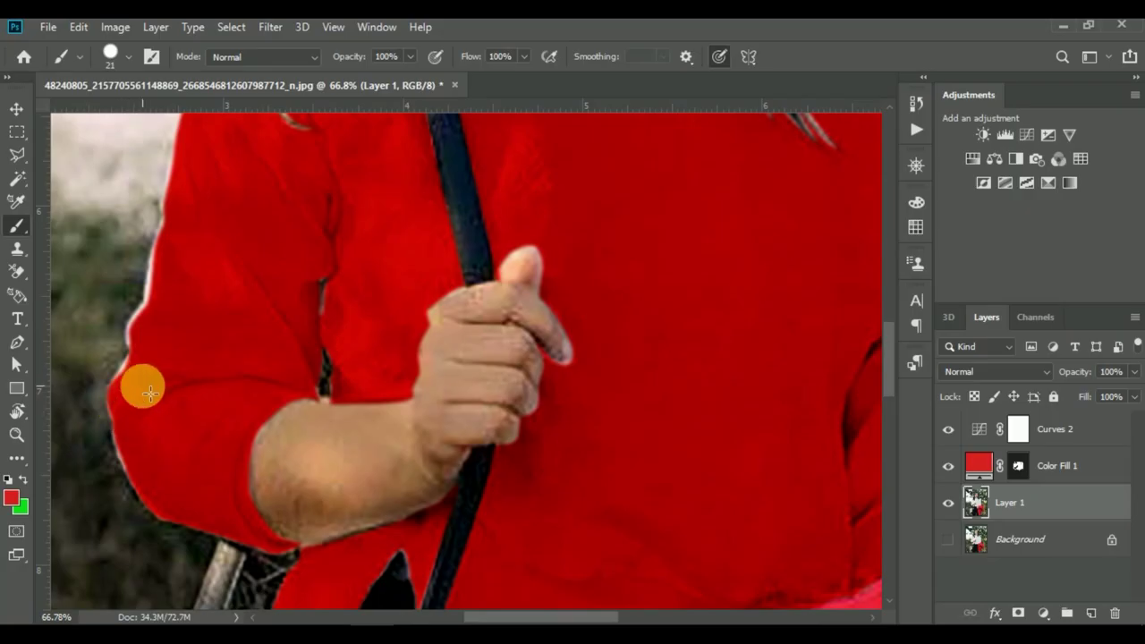
pyautogui.click(168, 235)
pyautogui.moveTo(161, 257)
pyautogui.mouseDown()
pyautogui.moveTo(149, 263)
pyautogui.moveTo(140, 328)
pyautogui.moveTo(115, 376)
pyautogui.moveTo(133, 478)
pyautogui.mouseUp()
# - Paint red along the forearm's lower edge and over the grey hair strand
pyautogui.scroll(-2, 358, 319)
pyautogui.scroll(4, 332, 351)
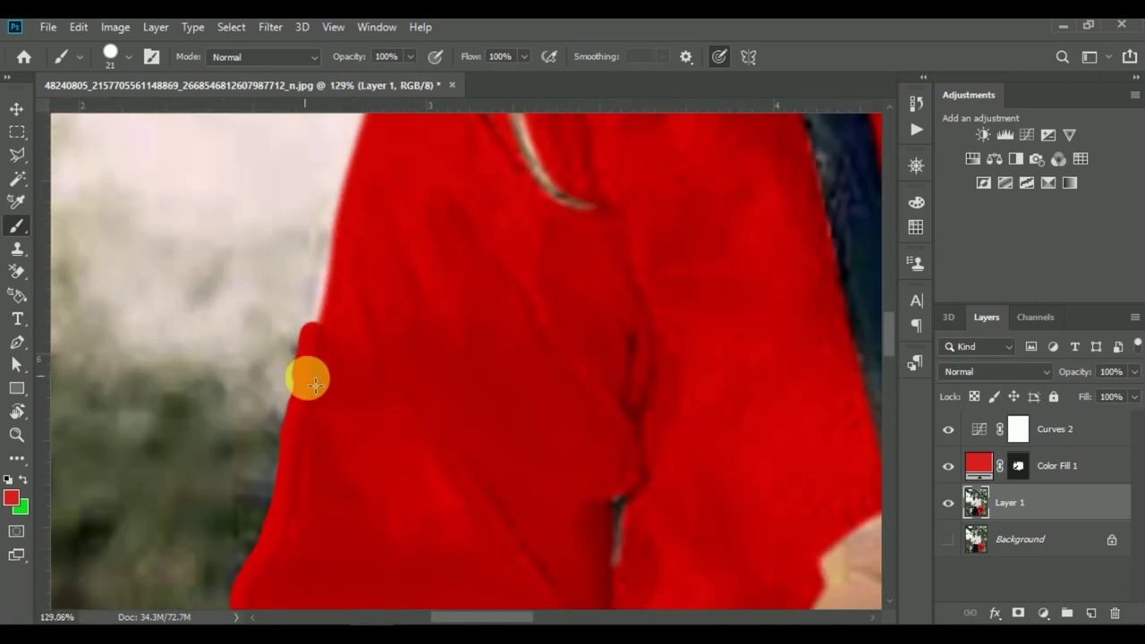
pyautogui.scroll(-3, 402, 316)
pyautogui.scroll(-1, 409, 367)
pyautogui.scroll(-1, 416, 380)
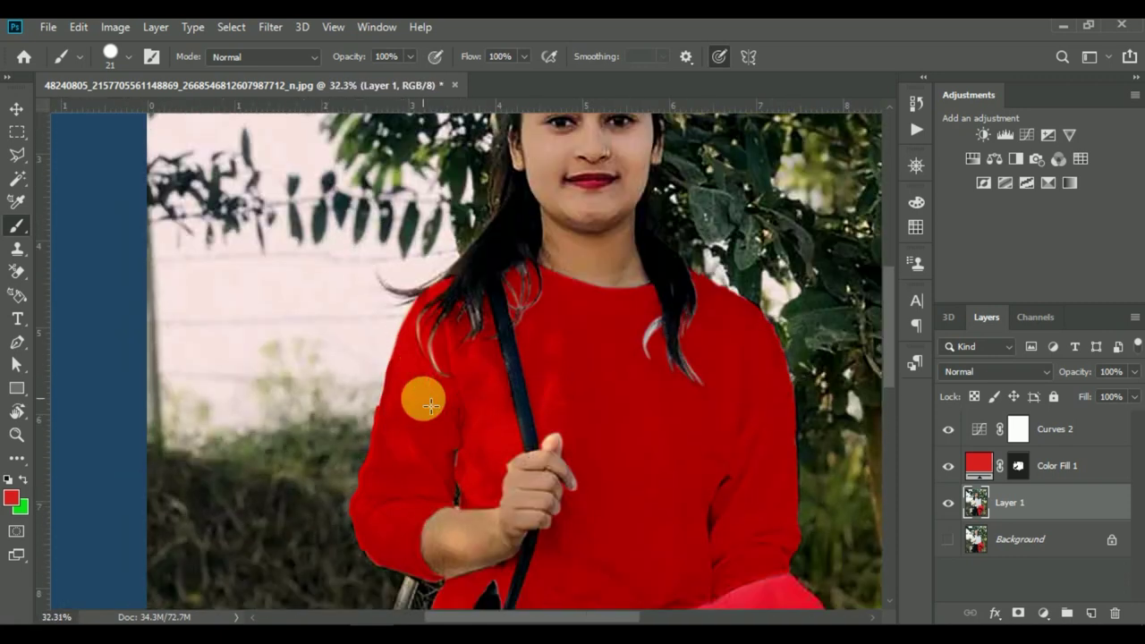
pyautogui.scroll(4, 421, 396)
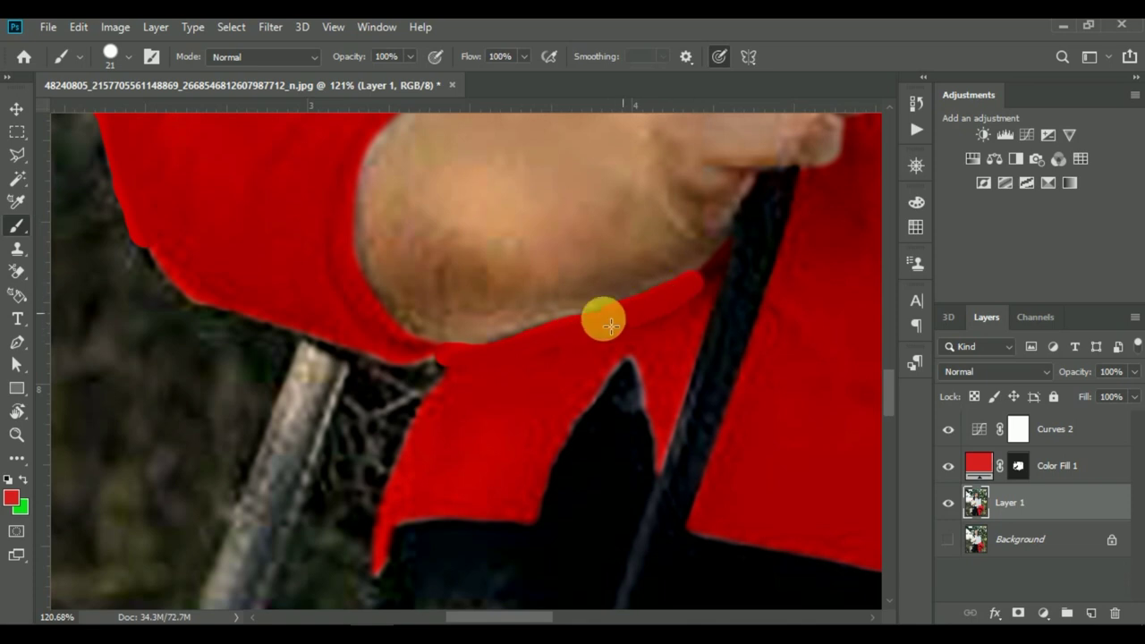
pyautogui.moveTo(624, 329); pyautogui.dragTo(426, 352)
pyautogui.scroll(-4, 429, 356)
pyautogui.scroll(2, 549, 414)
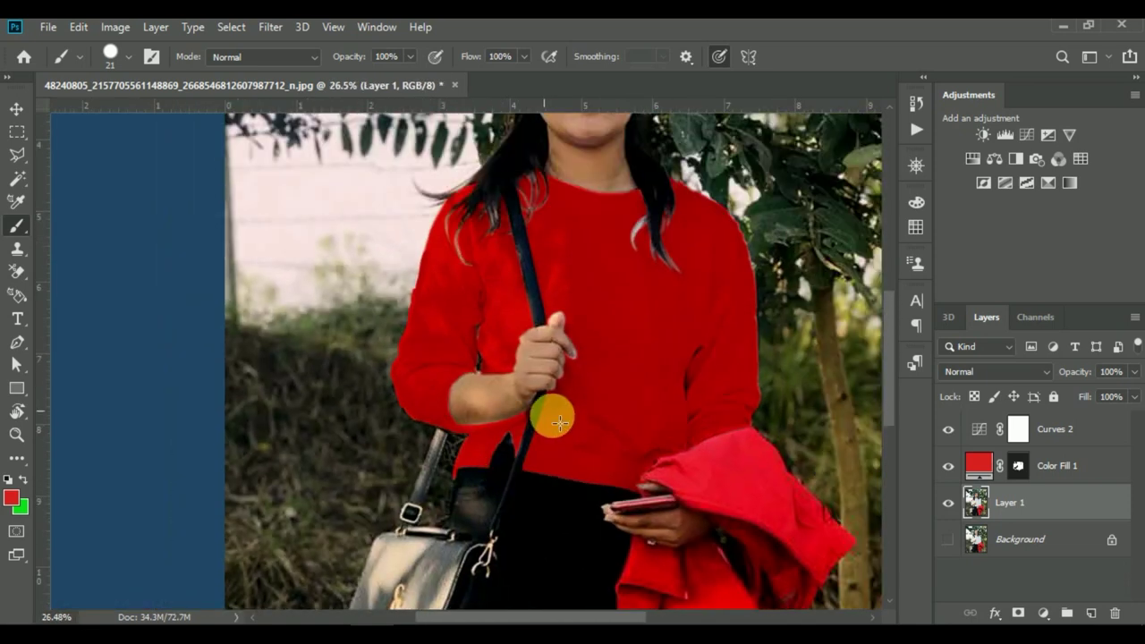
pyautogui.hscroll(3, 549, 355)
pyautogui.scroll(4, 424, 424)
pyautogui.moveTo(416, 410)
pyautogui.mouseDown()
pyautogui.moveTo(426, 339)
pyautogui.moveTo(388, 376)
pyautogui.moveTo(430, 361)
pyautogui.mouseUp()
# - Try painting over the light hair strand on the left, then undo it
pyautogui.scroll(-1, 420, 404)
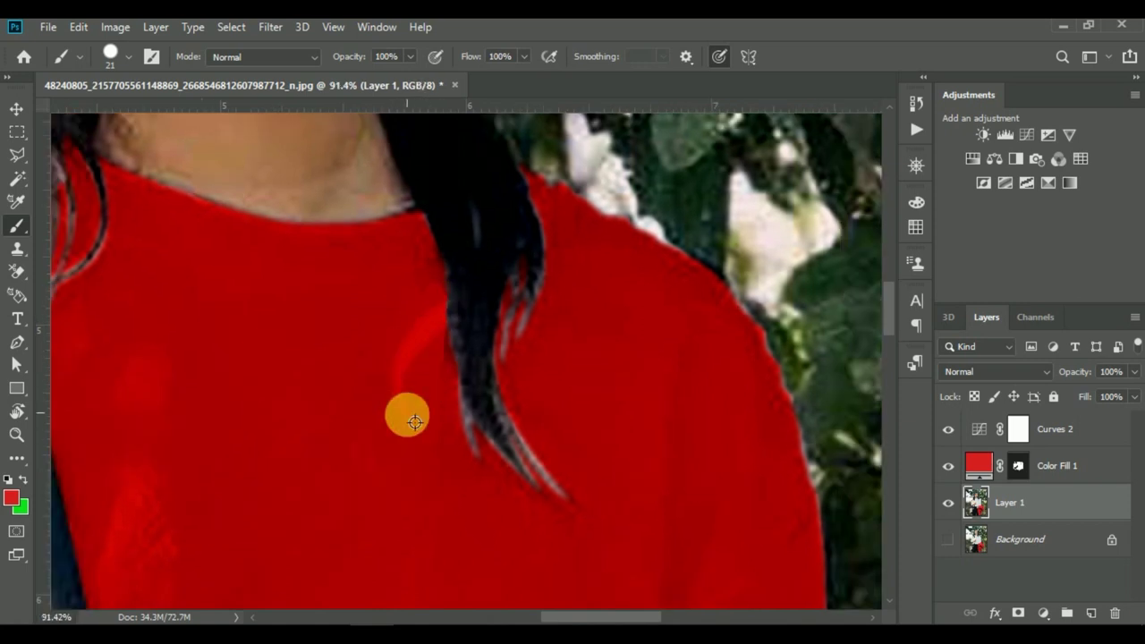
pyautogui.scroll(-4, 408, 414)
pyautogui.scroll(5, 506, 447)
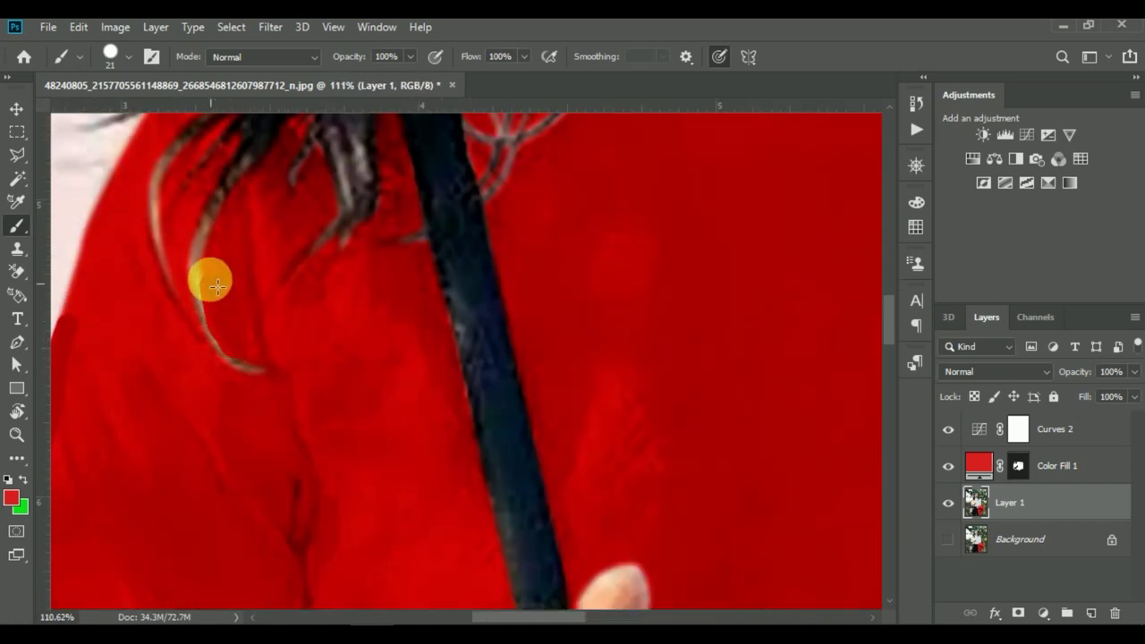
pyautogui.moveTo(158, 188); pyautogui.dragTo(188, 335)
pyautogui.hotkey('ctrl', 'z')
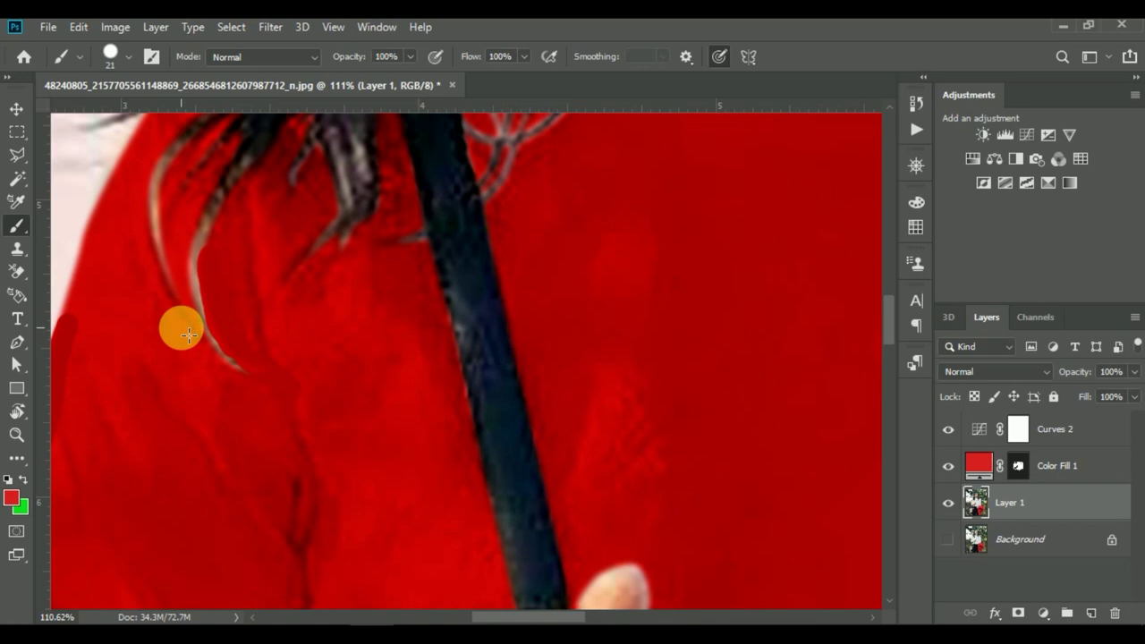
pyautogui.scroll(-6, 314, 360)
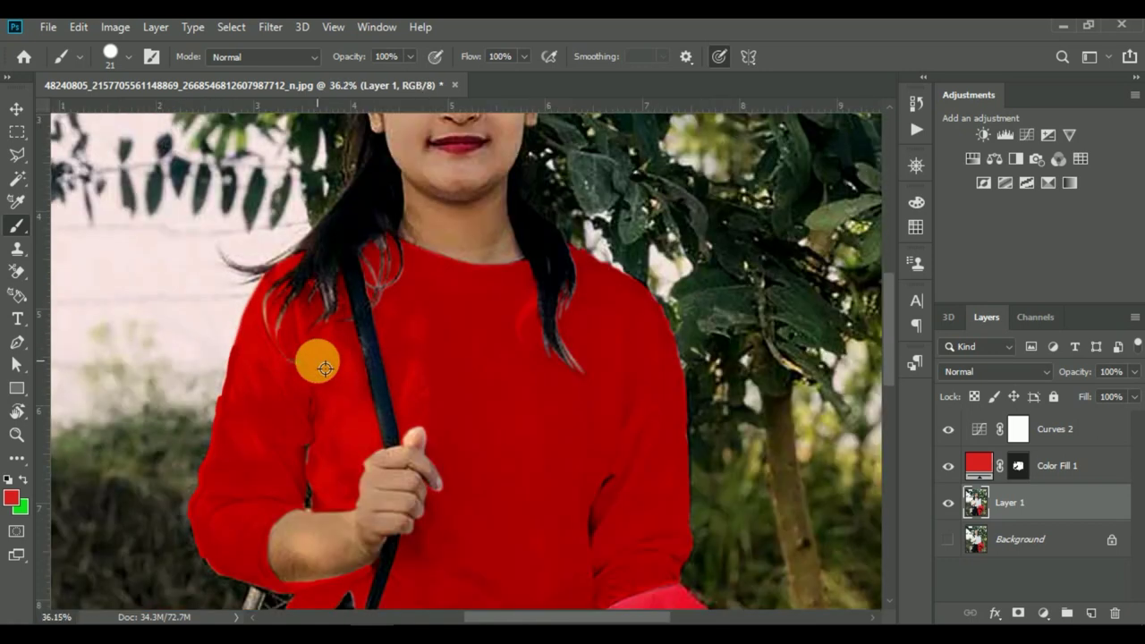
pyautogui.scroll(-1, 439, 418)
pyautogui.scroll(3, 536, 416)
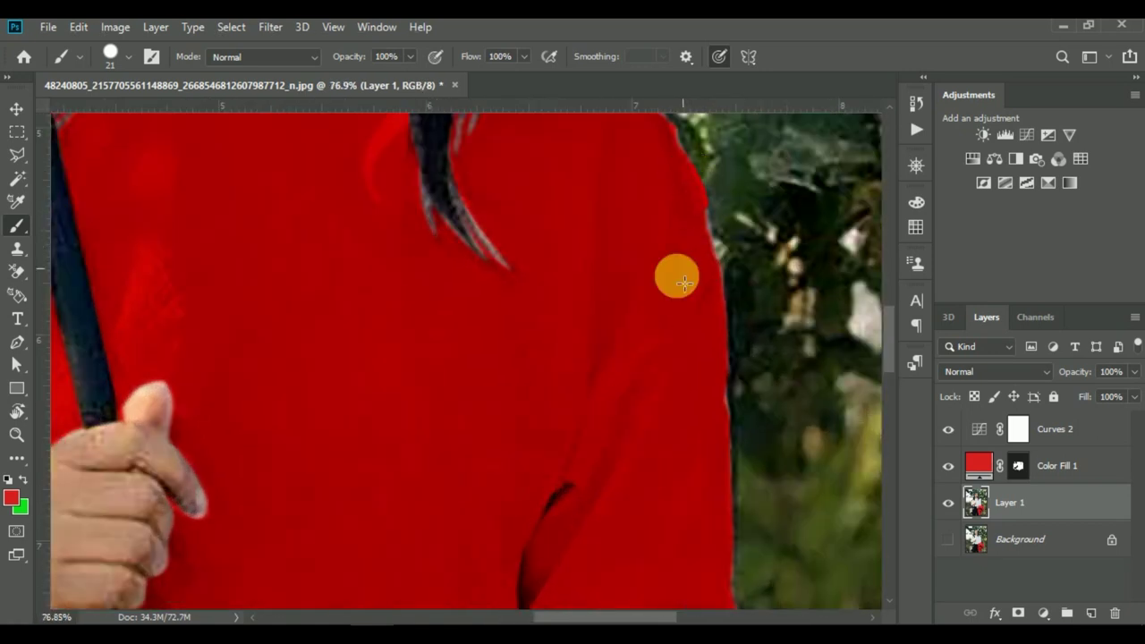
pyautogui.scroll(-2, 674, 274)
pyautogui.press('super')
pyautogui.press('super')
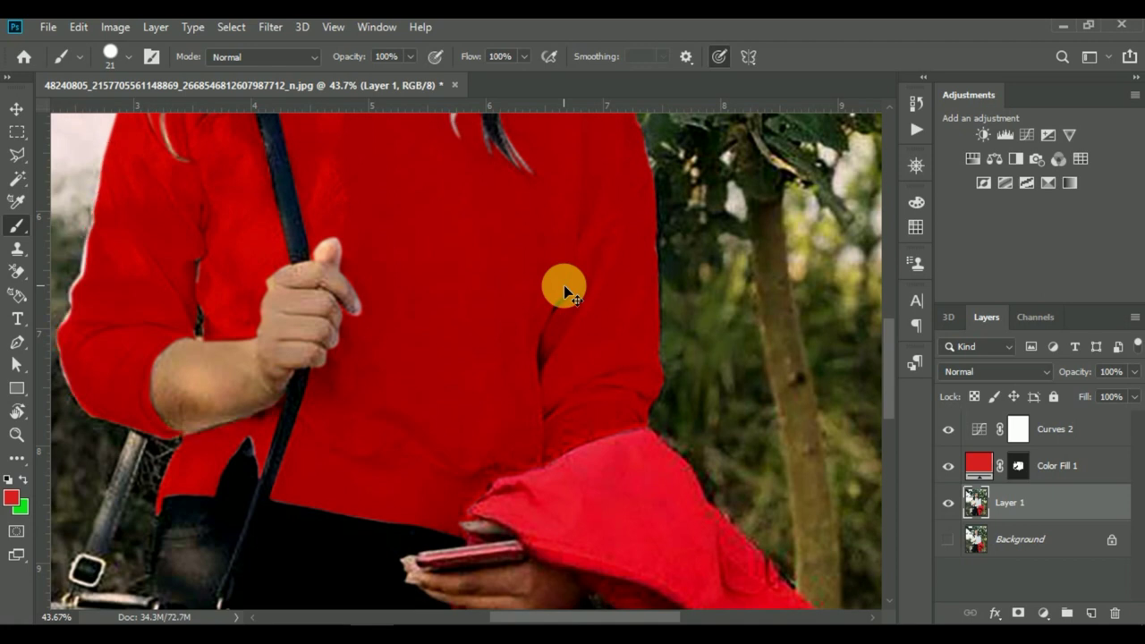
pyautogui.scroll(-2, 274, 337)
pyautogui.scroll(-2, 274, 337)
pyautogui.scroll(-2, 273, 337)
pyautogui.click(988, 436)
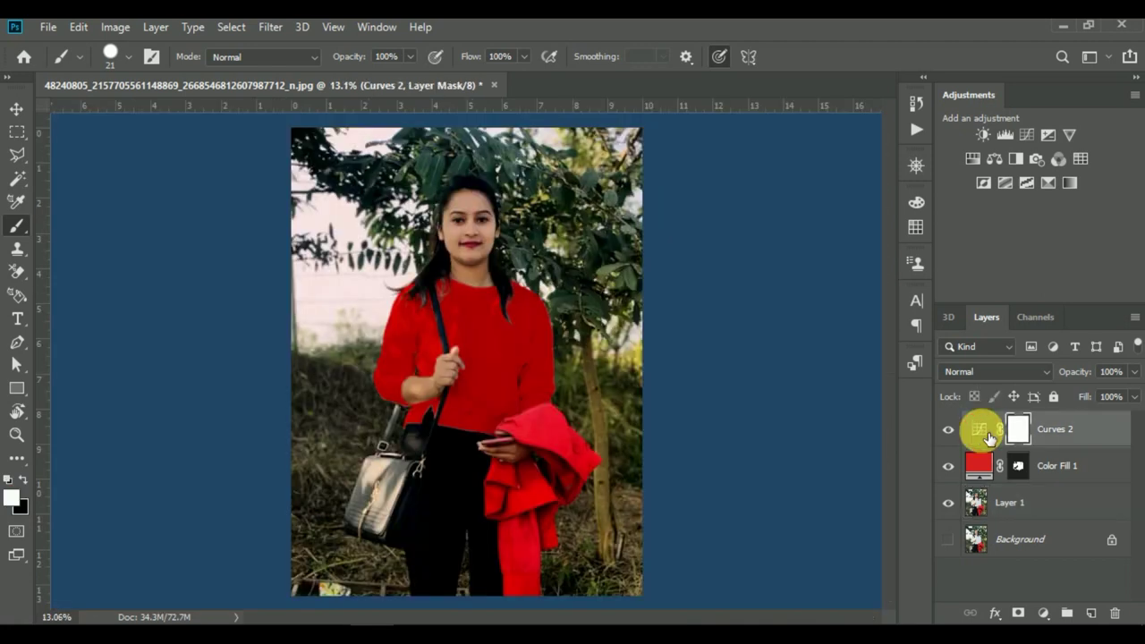
# - Add a point to Curves 2's RGB curve and drag it to lift overall brightness
pyautogui.doubleClick(988, 436)
pyautogui.click(850, 318)
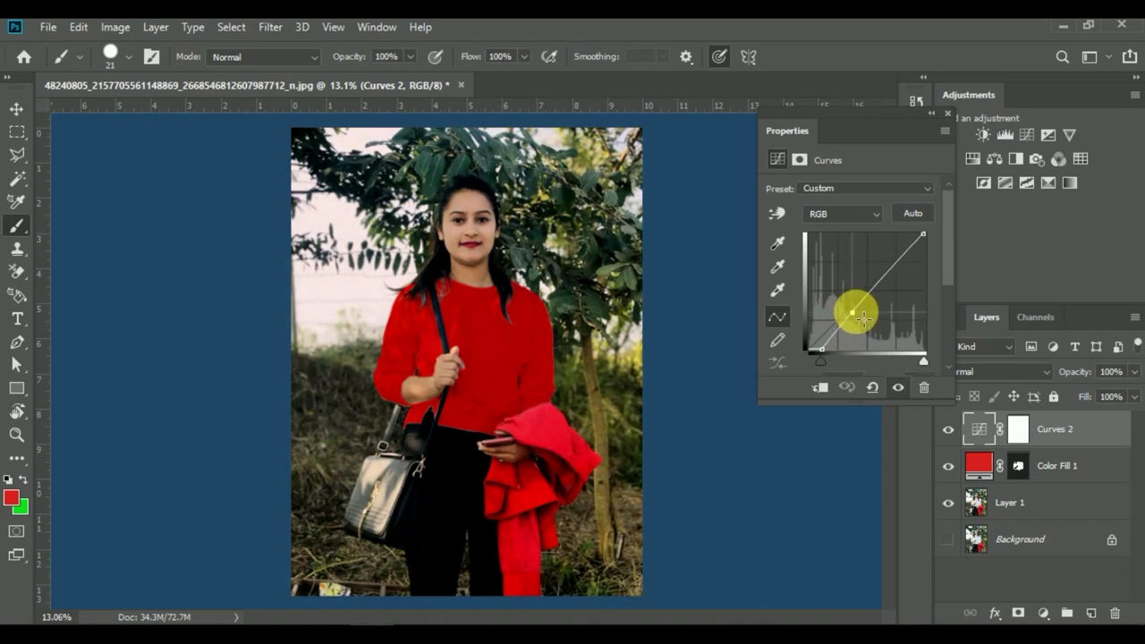
pyautogui.moveTo(865, 315)
pyautogui.mouseDown()
pyautogui.moveTo(879, 294)
pyautogui.moveTo(865, 311)
pyautogui.mouseUp()
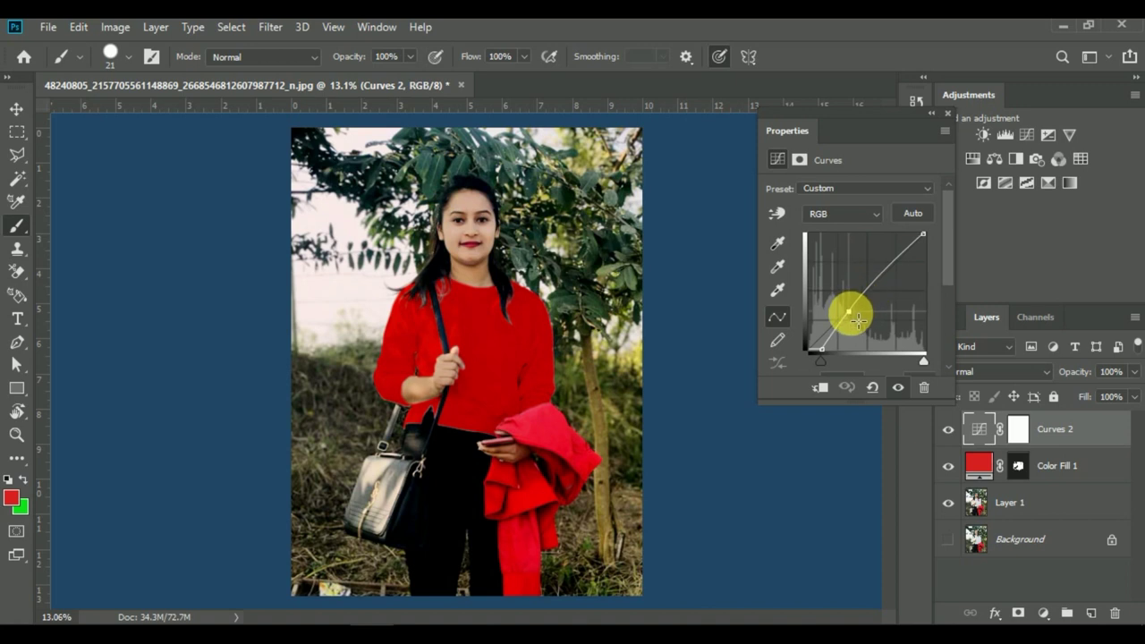
pyautogui.moveTo(842, 342); pyautogui.dragTo(848, 348)
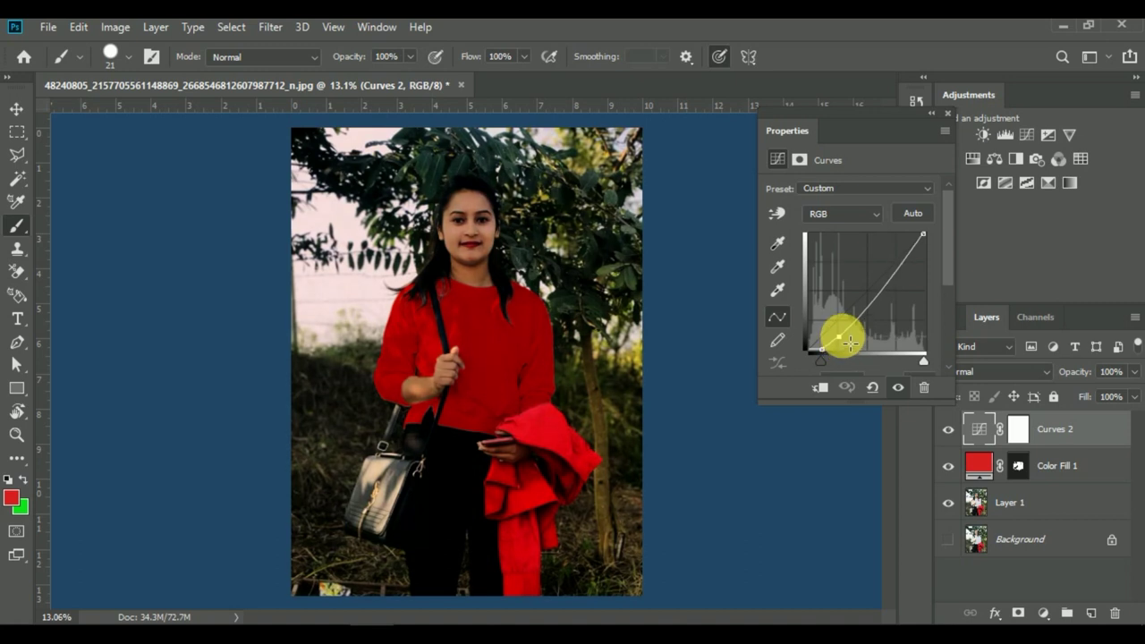
pyautogui.moveTo(849, 340); pyautogui.dragTo(850, 331)
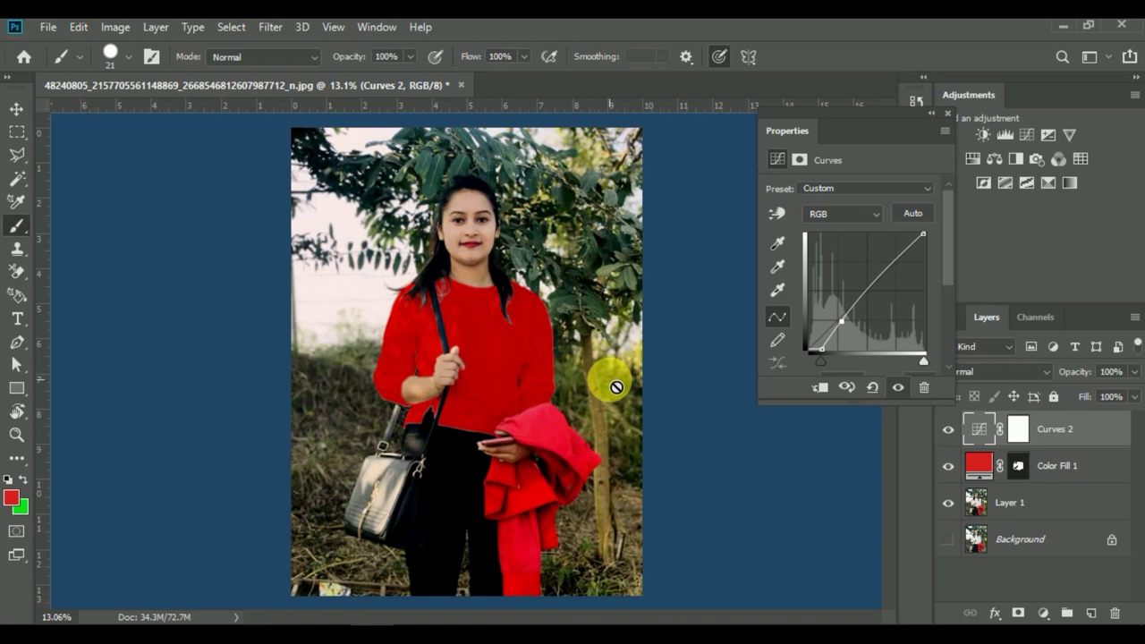
# - Group Color Fill 1 and Curves 2 into Group 1 and expand it in Layers
pyautogui.click(985, 472)
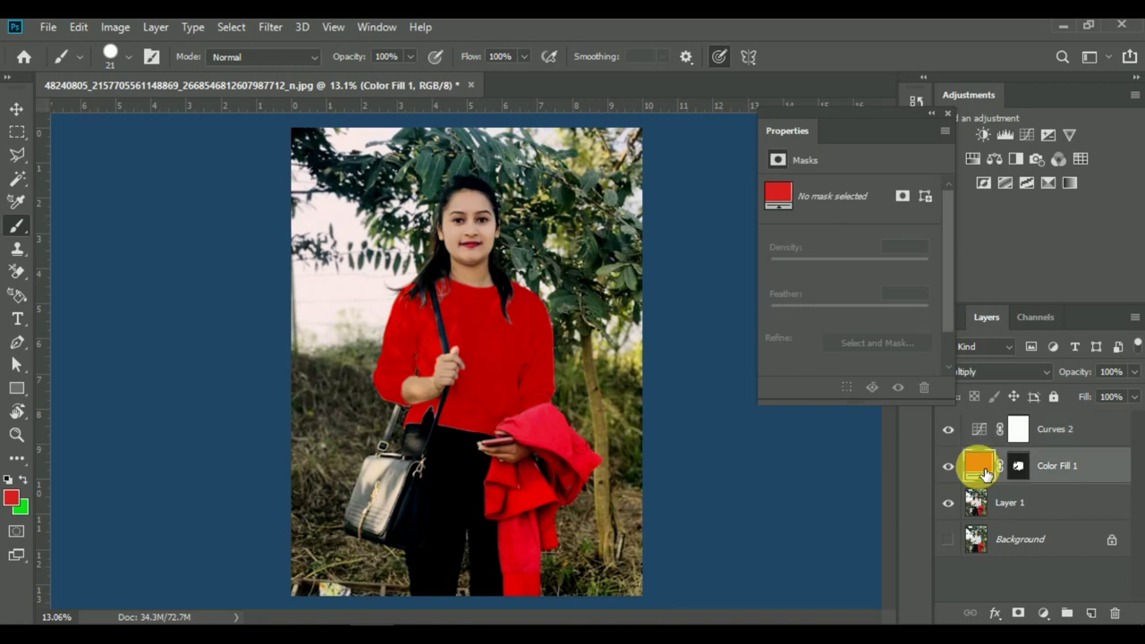
pyautogui.keyDown('shift'); pyautogui.click(1053, 438); pyautogui.keyUp('shift')
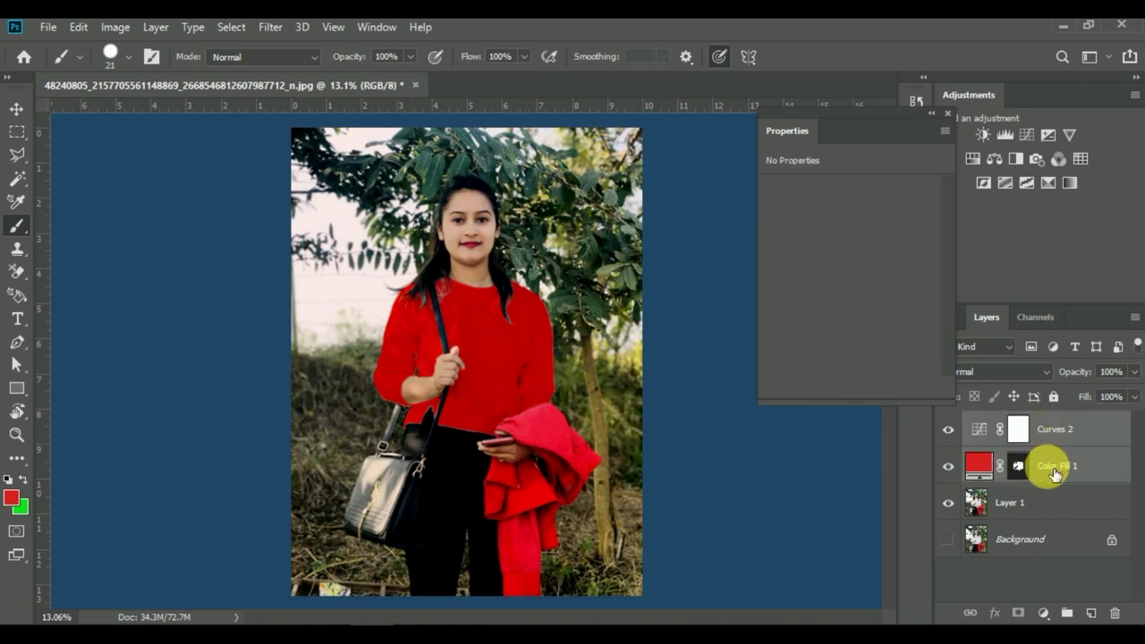
pyautogui.hotkey('ctrl', 'g')
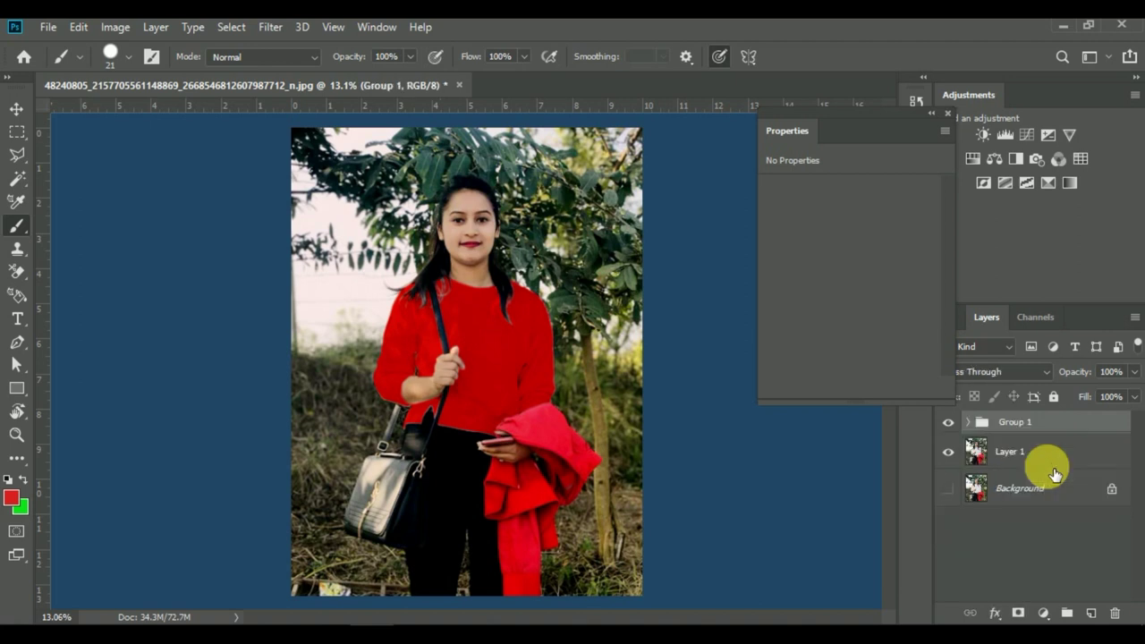
pyautogui.click(950, 117)
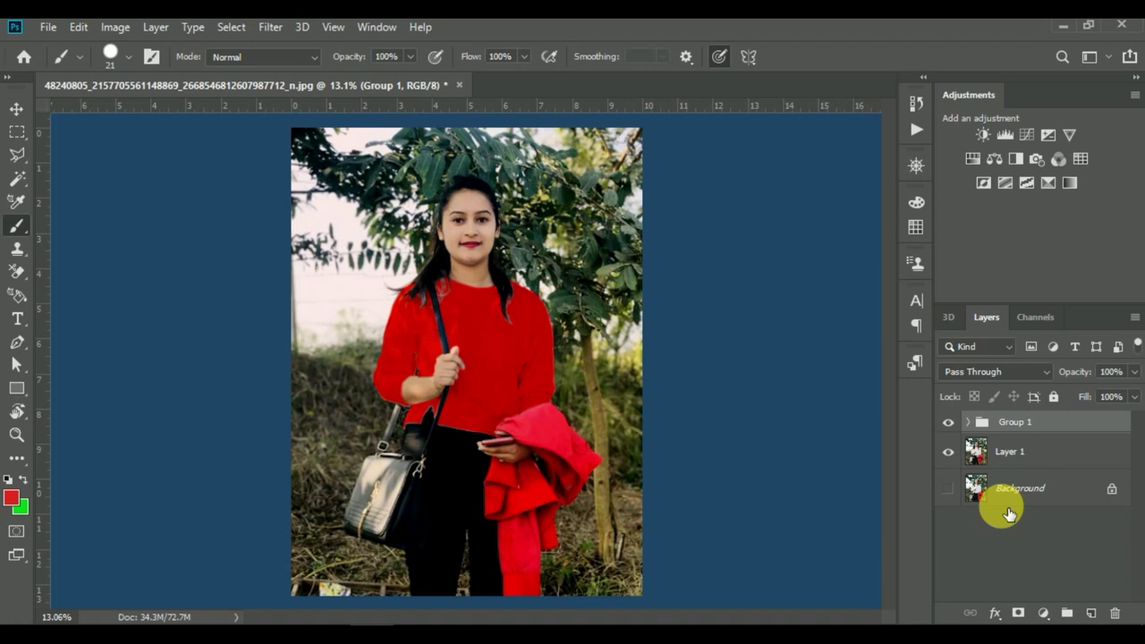
pyautogui.click(973, 422)
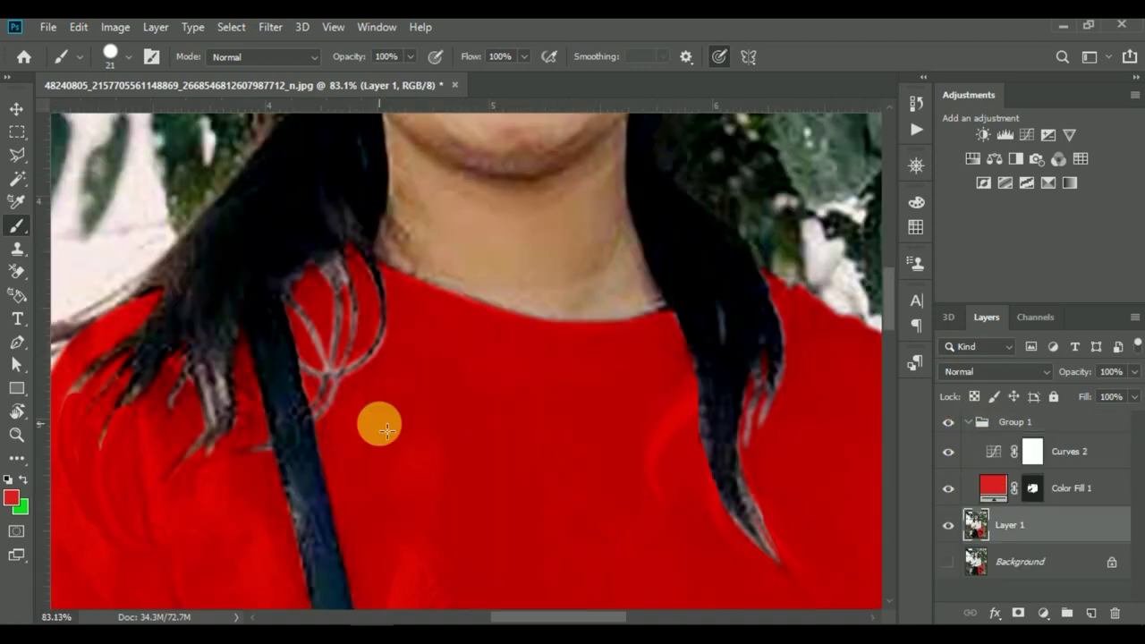
# - Quick-select the thin grey hair strands lying over the red sweater near the neckline
pyautogui.click(14, 179)
pyautogui.click(89, 179)
pyautogui.moveTo(318, 407)
pyautogui.mouseDown()
pyautogui.moveTo(315, 336)
pyautogui.moveTo(384, 330)
pyautogui.moveTo(352, 255)
pyautogui.moveTo(309, 297)
pyautogui.moveTo(286, 299)
pyautogui.moveTo(309, 286)
pyautogui.moveTo(310, 296)
pyautogui.mouseUp()
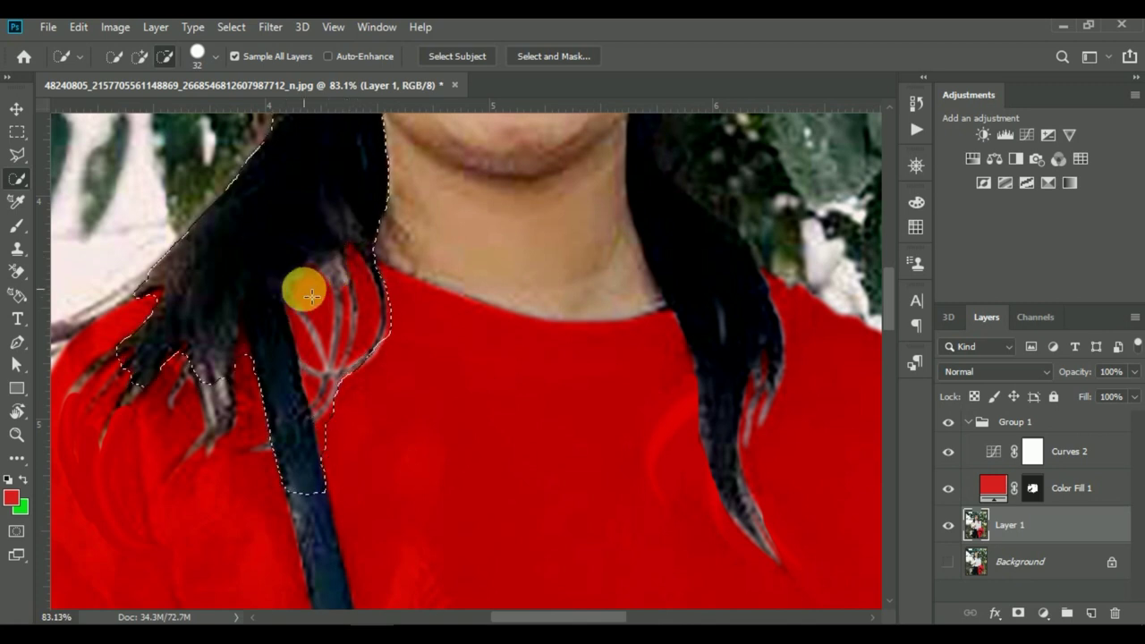
pyautogui.hotkey('ctrl', 'd')
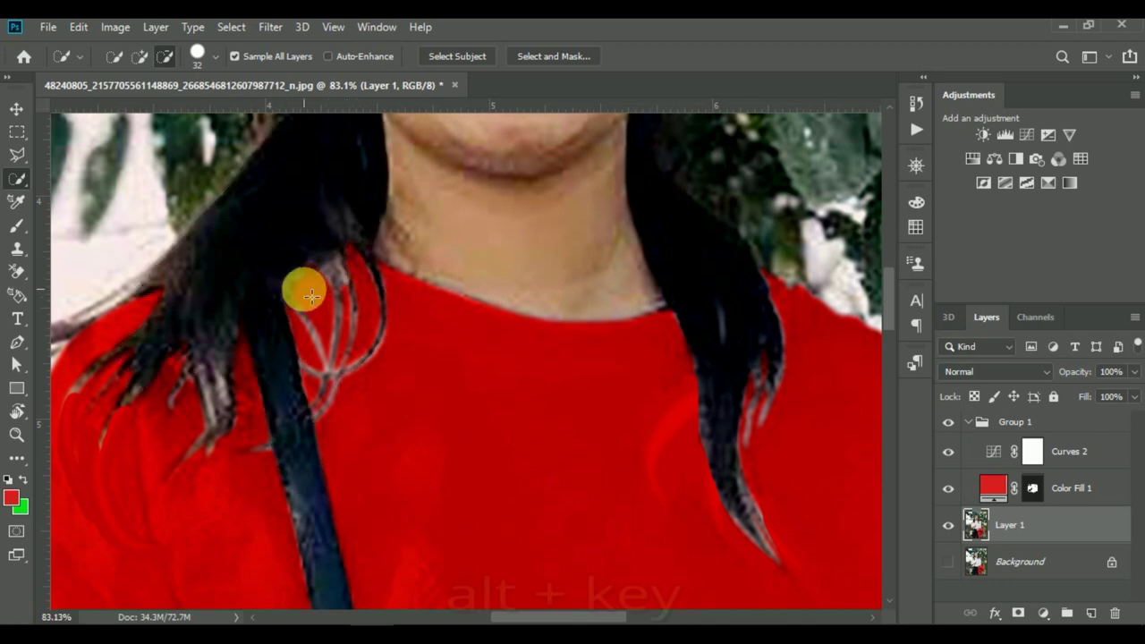
pyautogui.moveTo(295, 274)
pyautogui.mouseDown()
pyautogui.moveTo(347, 260)
pyautogui.moveTo(382, 299)
pyautogui.moveTo(377, 349)
pyautogui.moveTo(360, 312)
pyautogui.moveTo(327, 345)
pyautogui.moveTo(350, 390)
pyautogui.mouseUp()
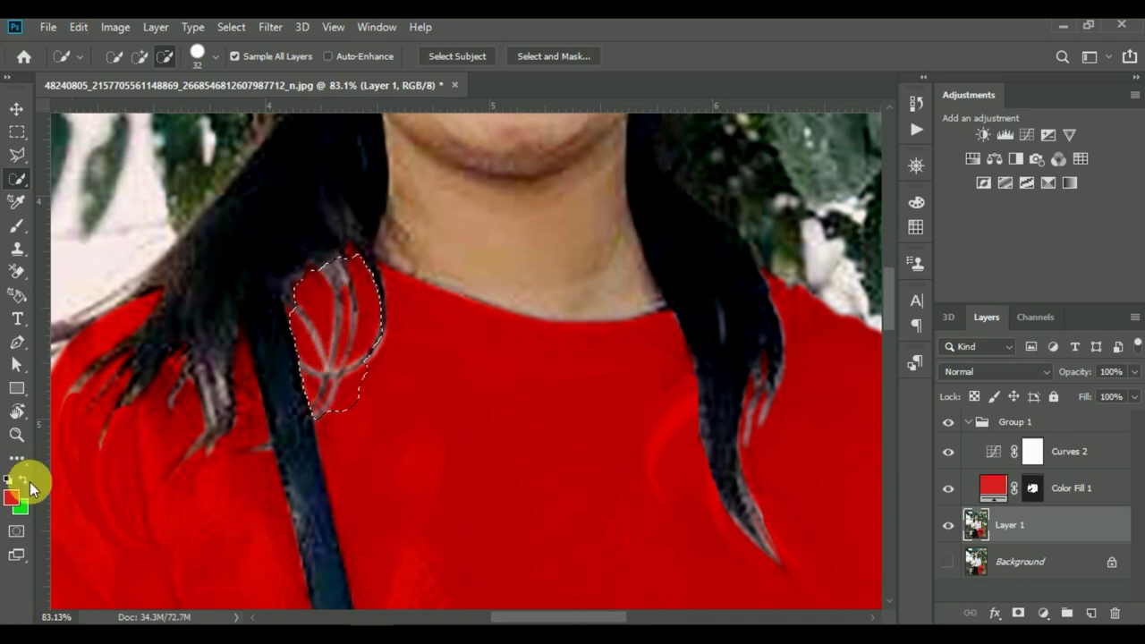
pyautogui.click(16, 225)
# - Brush red over the grey strands, left-shoulder patch and hair tips near the neckline on Layer 1
pyautogui.click(96, 224)
pyautogui.moveTo(309, 293)
pyautogui.mouseDown()
pyautogui.moveTo(322, 302)
pyautogui.moveTo(337, 277)
pyautogui.moveTo(351, 327)
pyautogui.moveTo(385, 306)
pyautogui.moveTo(342, 257)
pyautogui.moveTo(348, 390)
pyautogui.moveTo(373, 386)
pyautogui.moveTo(358, 426)
pyautogui.moveTo(304, 409)
pyautogui.moveTo(291, 312)
pyautogui.moveTo(319, 388)
pyautogui.moveTo(384, 328)
pyautogui.moveTo(358, 256)
pyautogui.moveTo(349, 311)
pyautogui.mouseUp()
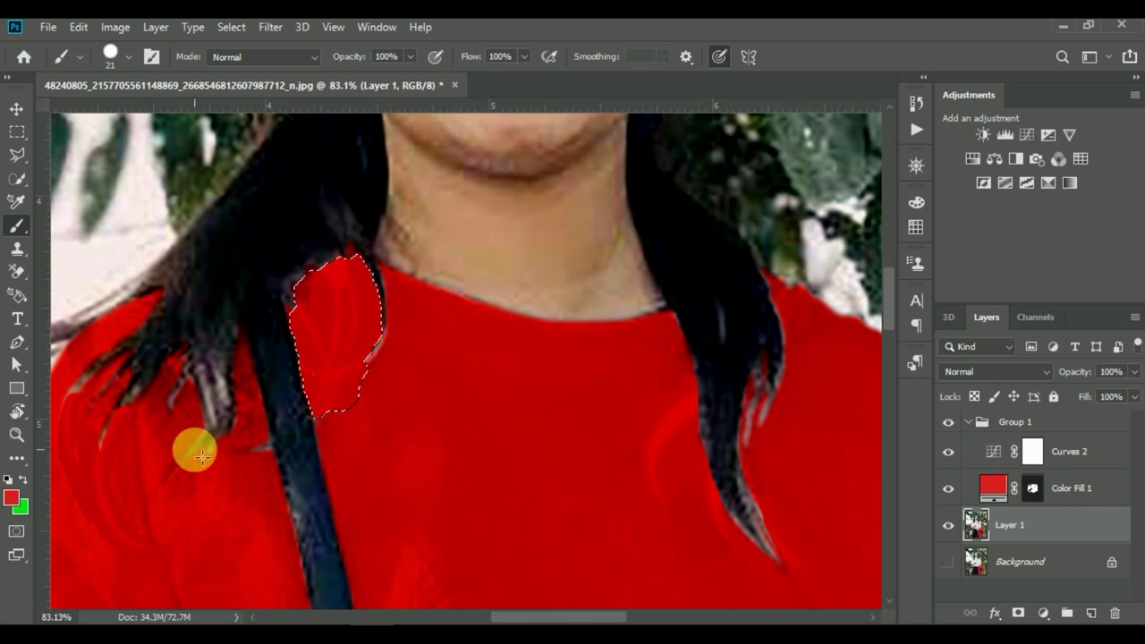
pyautogui.scroll(-3, 247, 457)
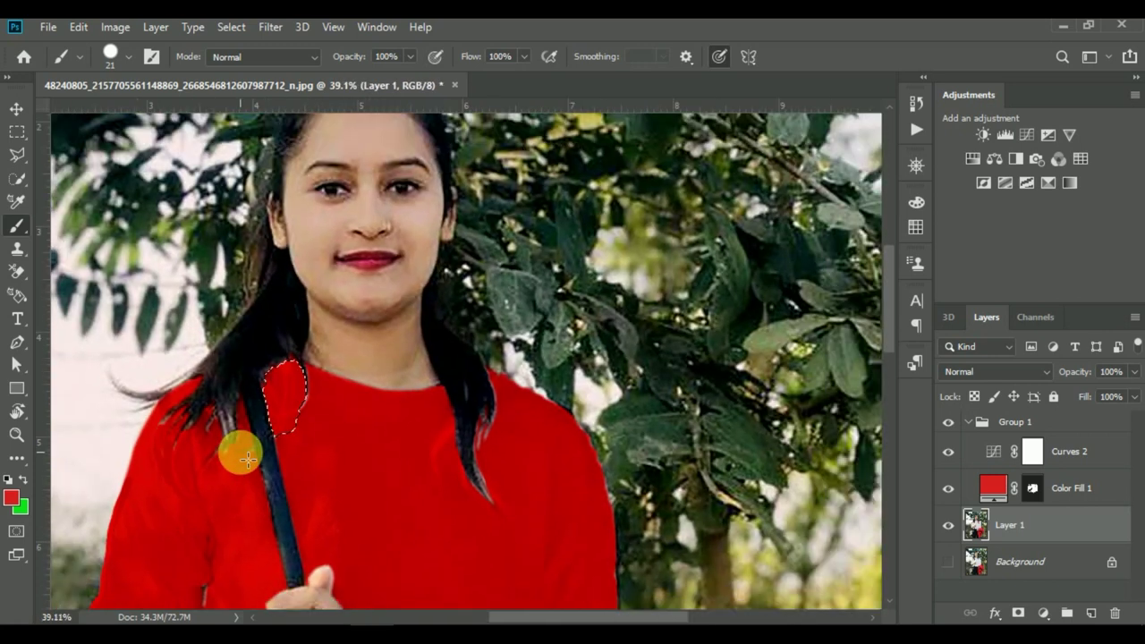
pyautogui.scroll(2, 247, 458)
pyautogui.scroll(1, 242, 457)
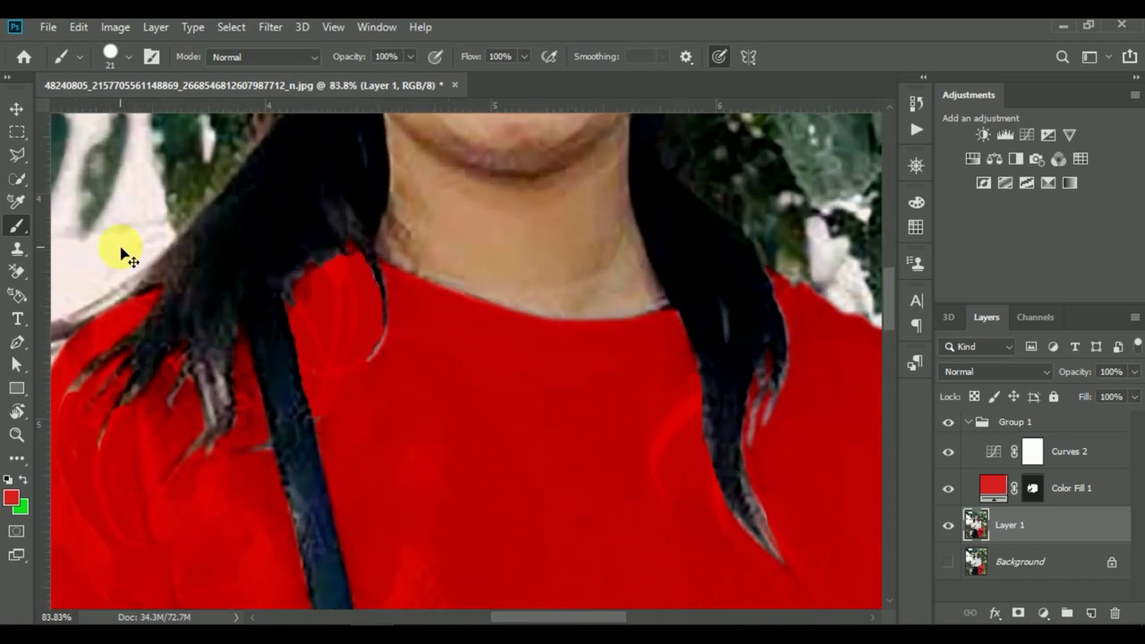
pyautogui.moveTo(251, 340); pyautogui.dragTo(367, 373)
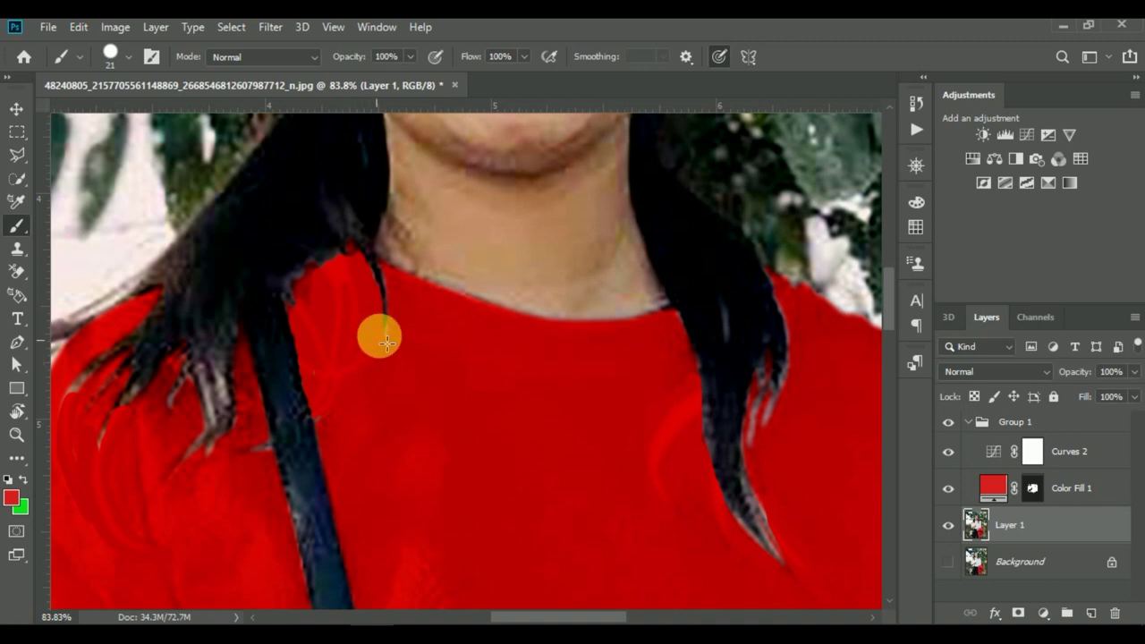
pyautogui.moveTo(386, 338)
pyautogui.mouseDown()
pyautogui.moveTo(376, 363)
pyautogui.moveTo(396, 317)
pyautogui.moveTo(349, 392)
pyautogui.moveTo(209, 447)
pyautogui.mouseUp()
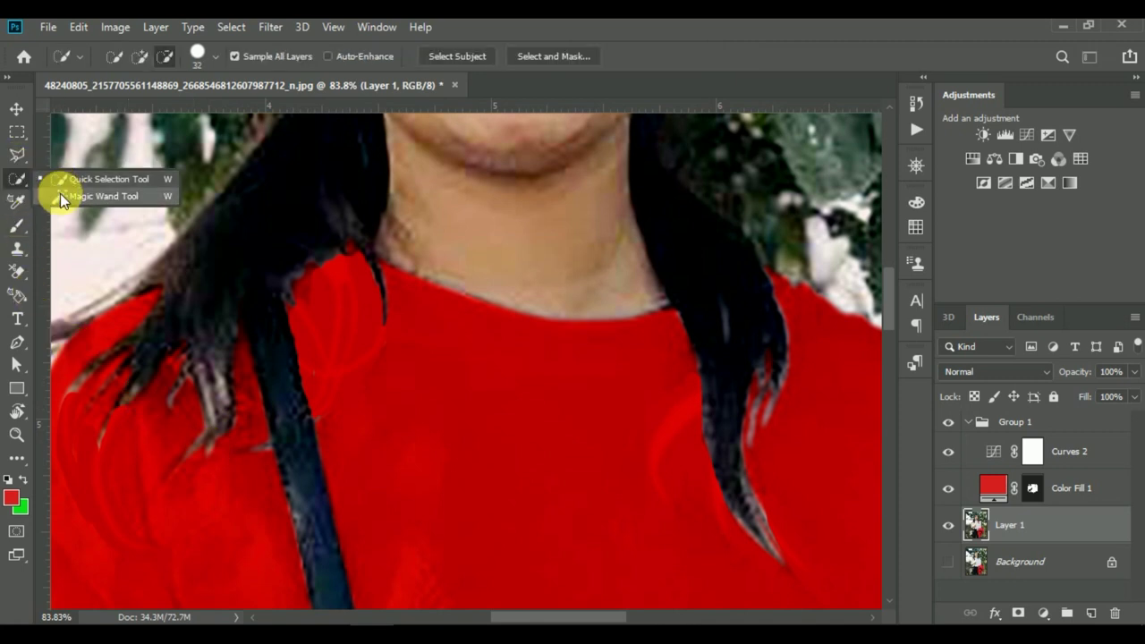
# - Try Magic Wand selections of the dark hair over the left shoulder, clearing each attempt
pyautogui.moveTo(18, 183); pyautogui.dragTo(85, 196)
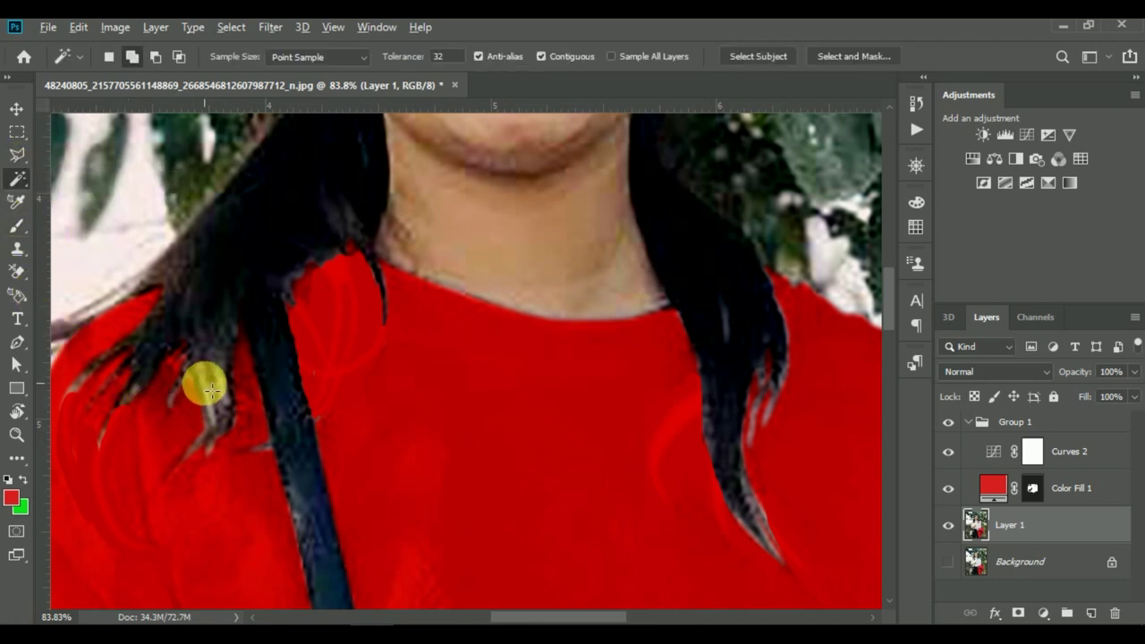
pyautogui.press('alt')
pyautogui.keyDown('shift'); pyautogui.click(219, 428); pyautogui.keyUp('shift')
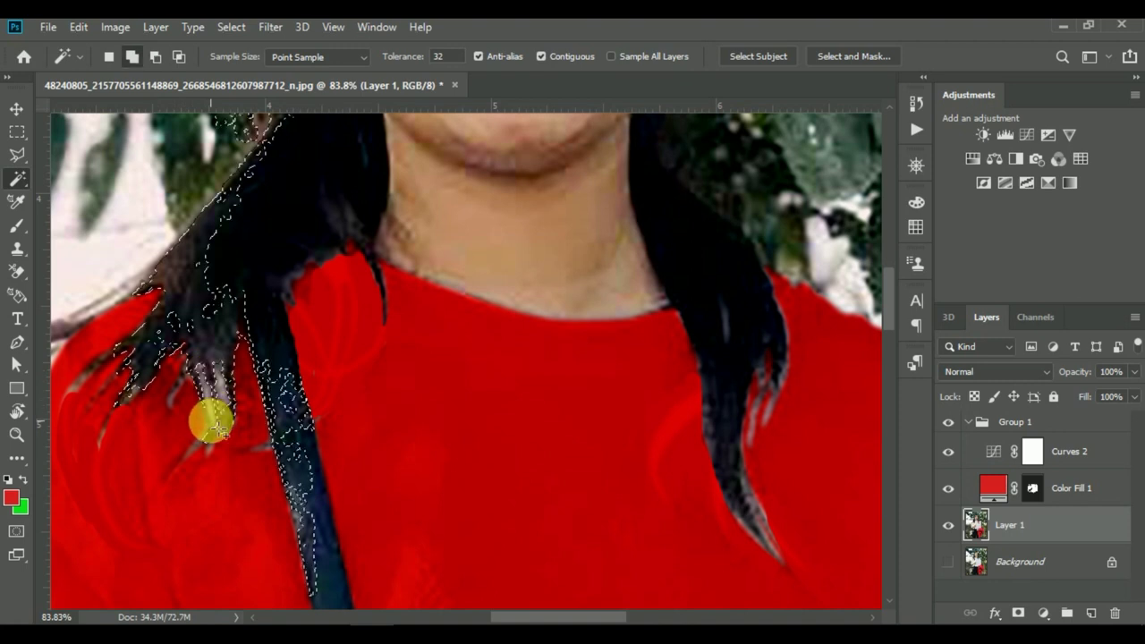
pyautogui.scroll(3, 256, 429)
pyautogui.hotkey('ctrl', 'd')
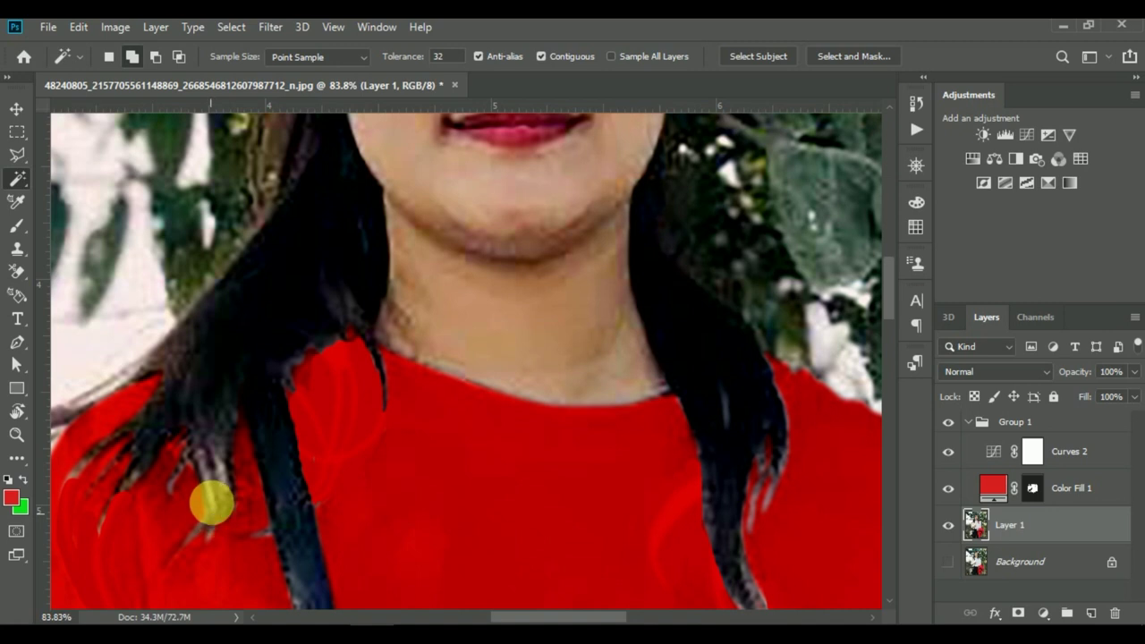
pyautogui.click(217, 483)
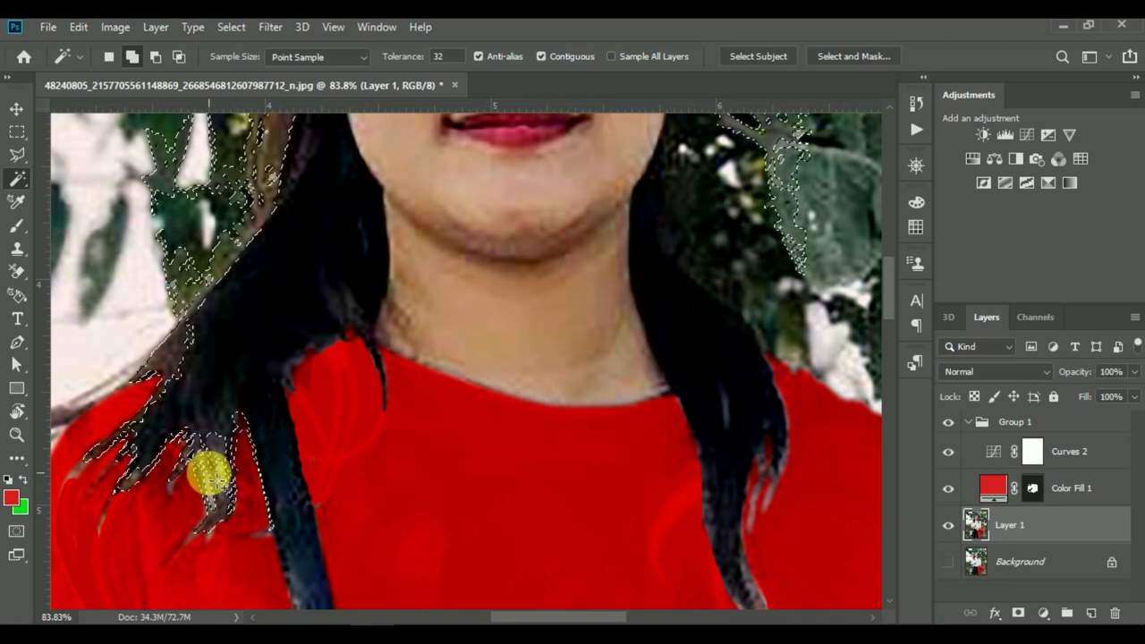
pyautogui.hotkey('ctrl', 'd')
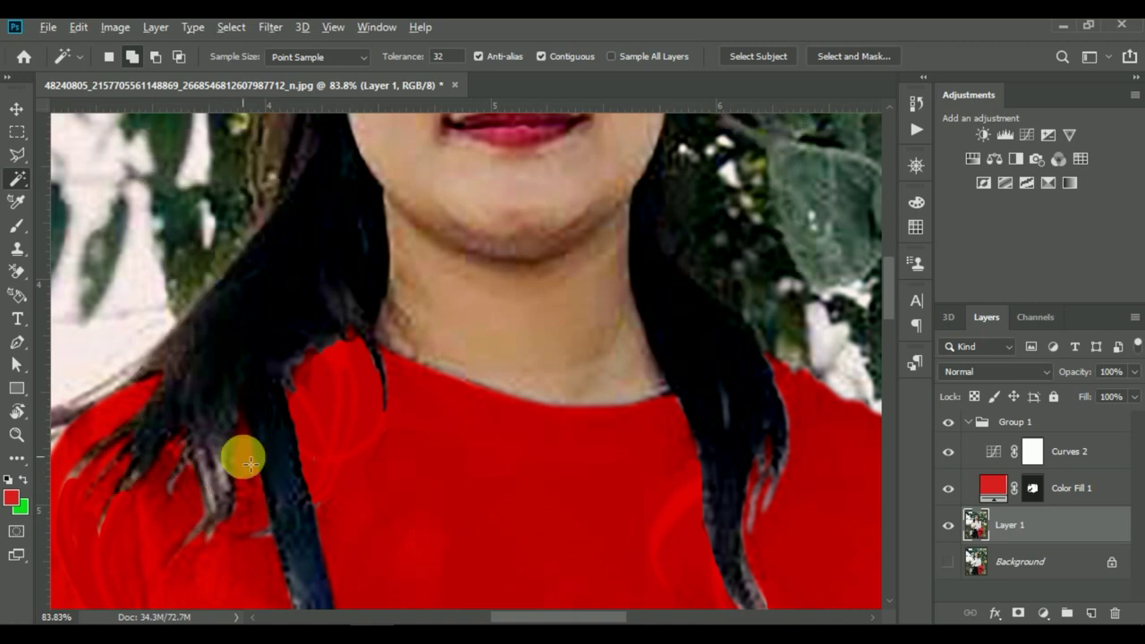
# - Magic Wand-select the dark hair and strap over the sweater's left shoulder
pyautogui.scroll(-2, 243, 460)
pyautogui.scroll(-1, 242, 455)
pyautogui.scroll(3, 243, 462)
pyautogui.scroll(1, 242, 455)
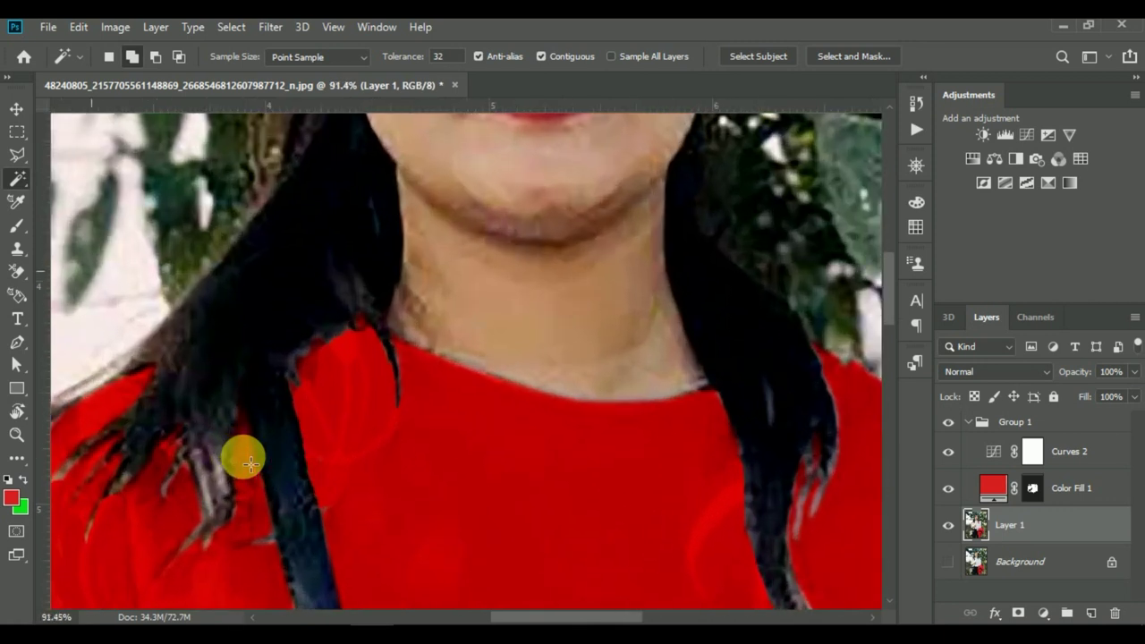
pyautogui.scroll(1, 243, 455)
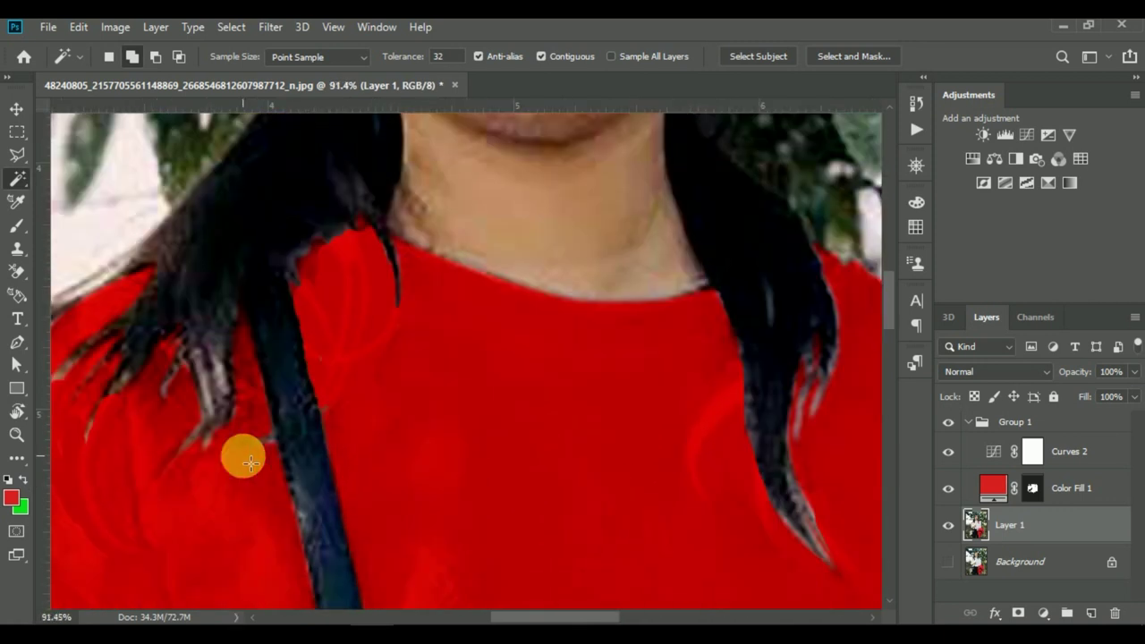
pyautogui.click(216, 376)
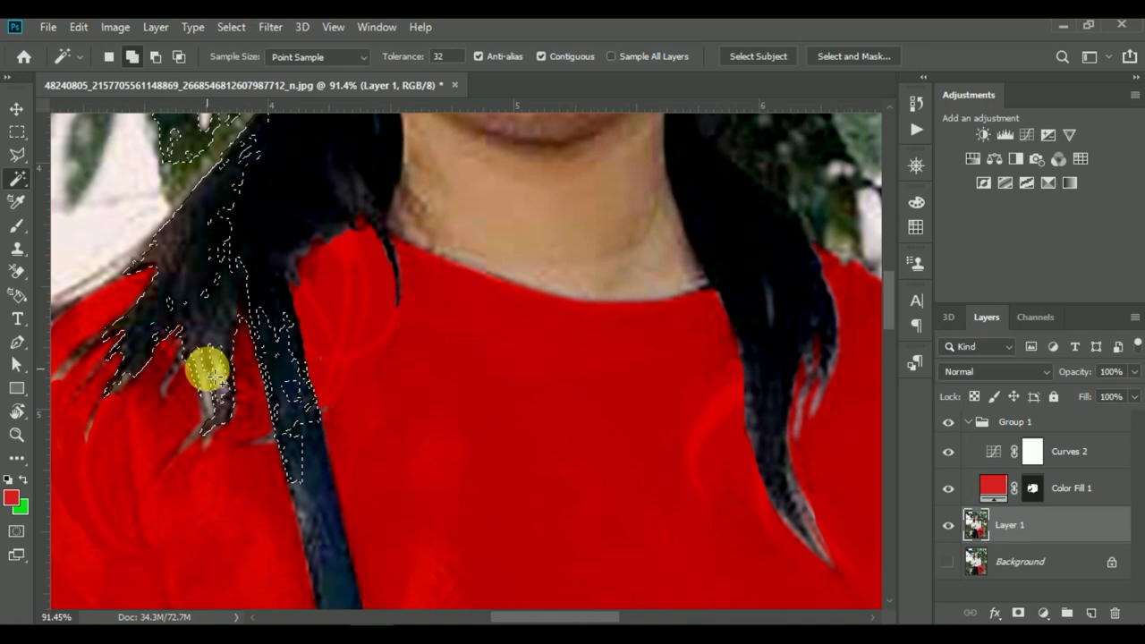
pyautogui.scroll(-1, 207, 367)
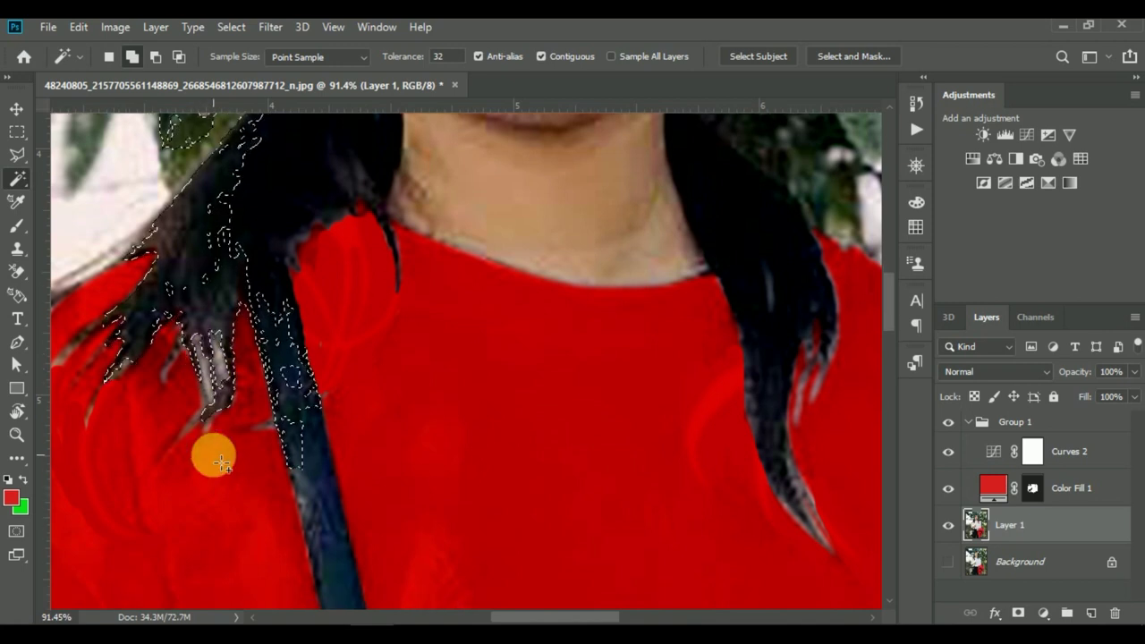
pyautogui.click(157, 29)
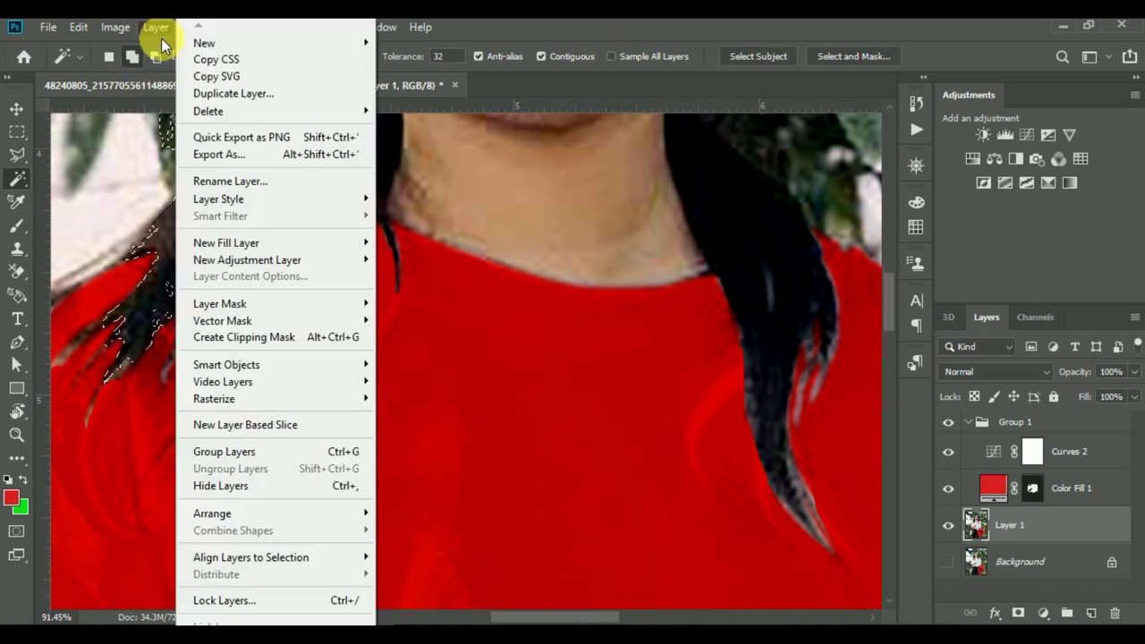
pyautogui.click(107, 32)
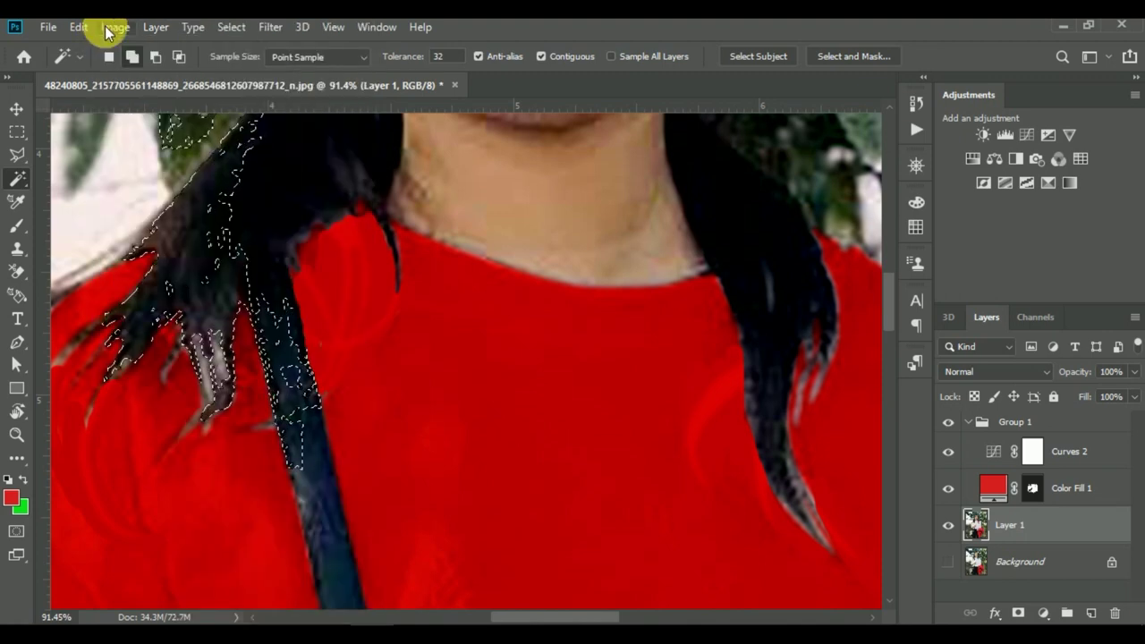
pyautogui.click(230, 27)
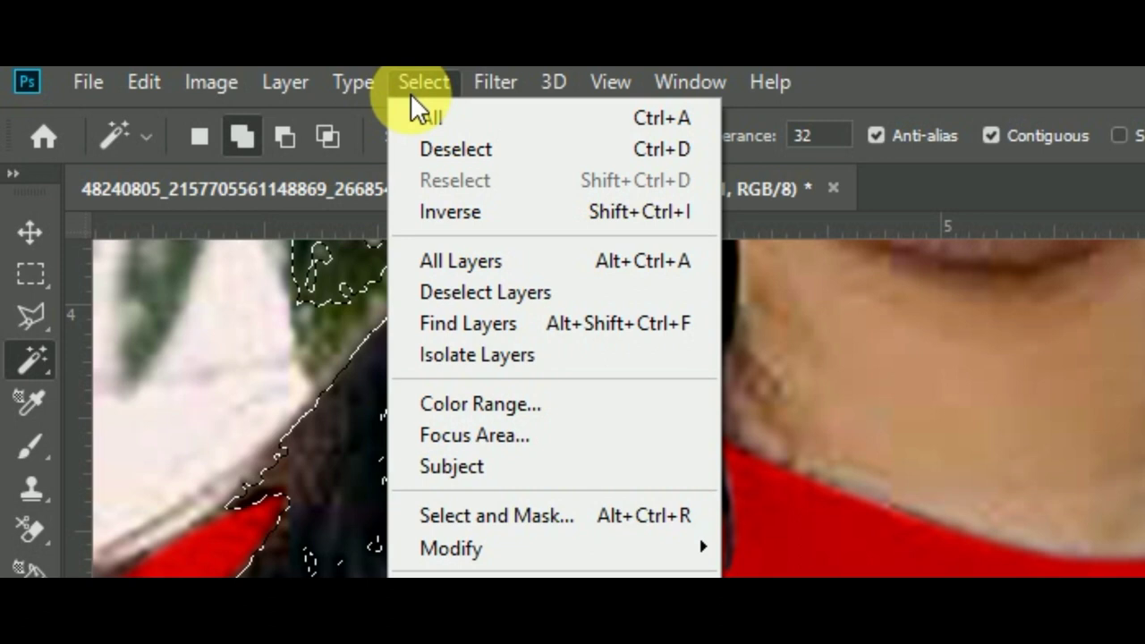
# - Invert the selection and brush red into the gaps between the left-shoulder hair strands
pyautogui.click(421, 211)
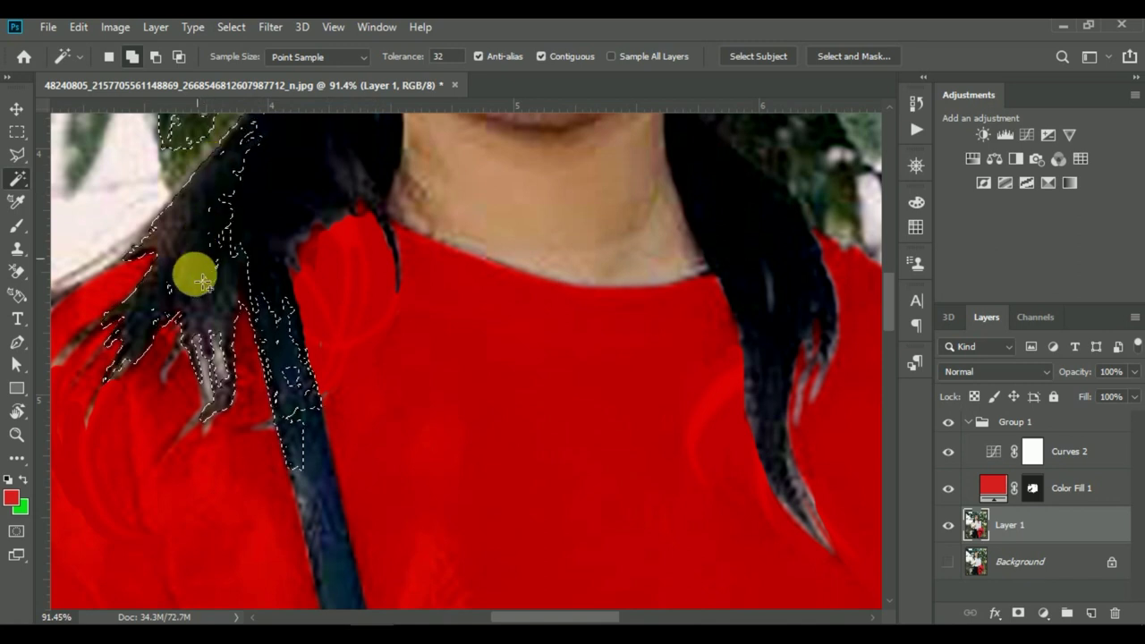
pyautogui.rightClick(18, 223)
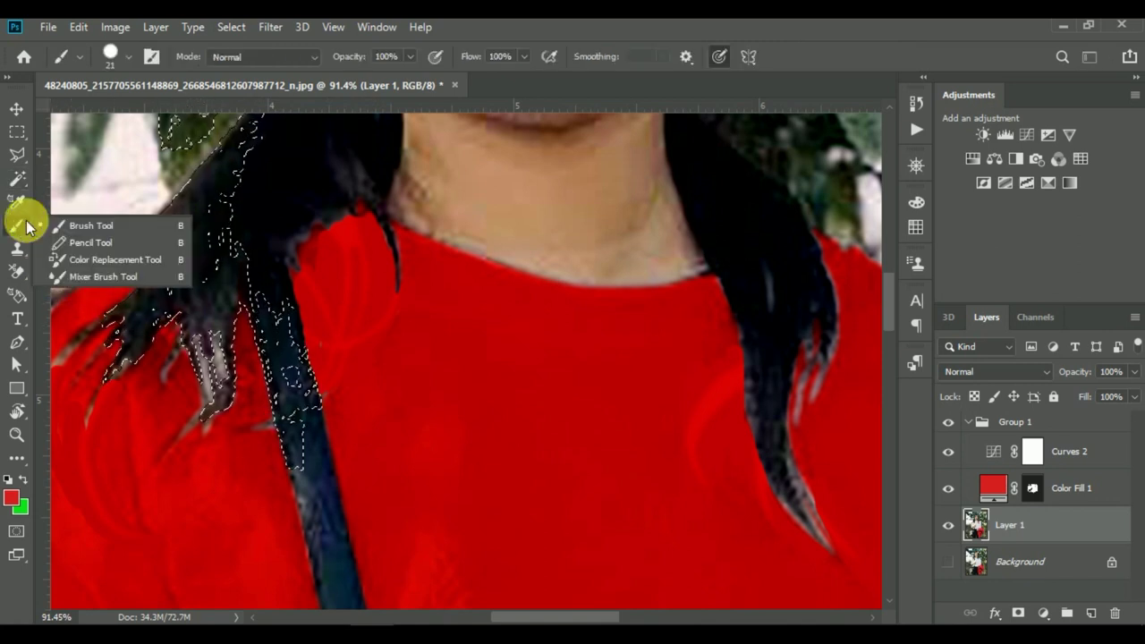
pyautogui.click(79, 228)
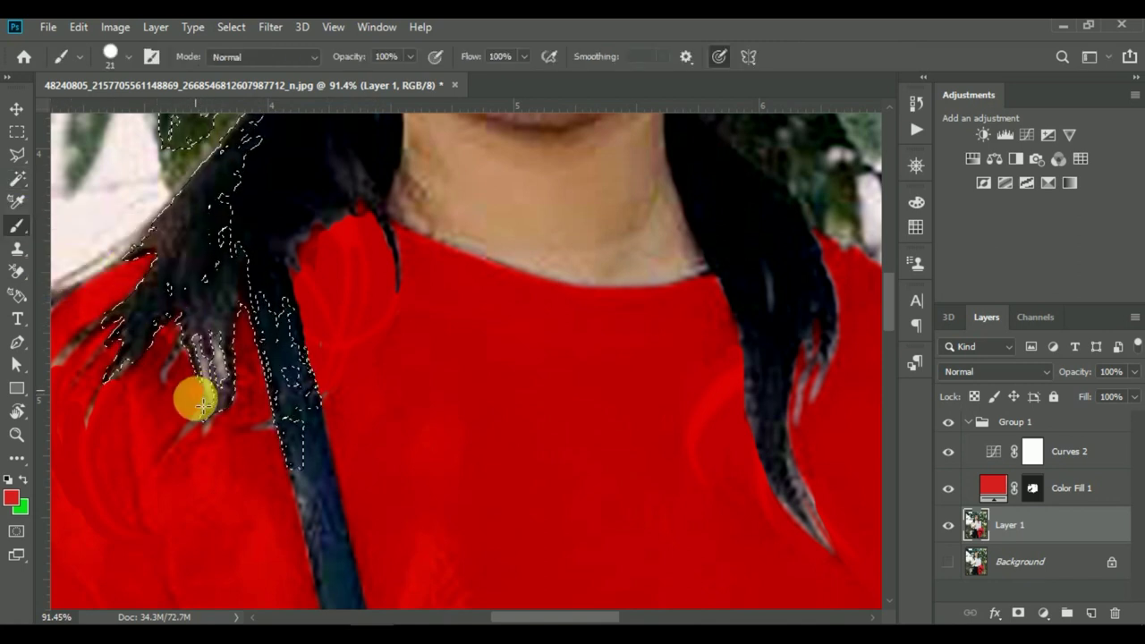
pyautogui.moveTo(207, 365)
pyautogui.mouseDown()
pyautogui.moveTo(200, 332)
pyautogui.moveTo(218, 387)
pyautogui.mouseUp()
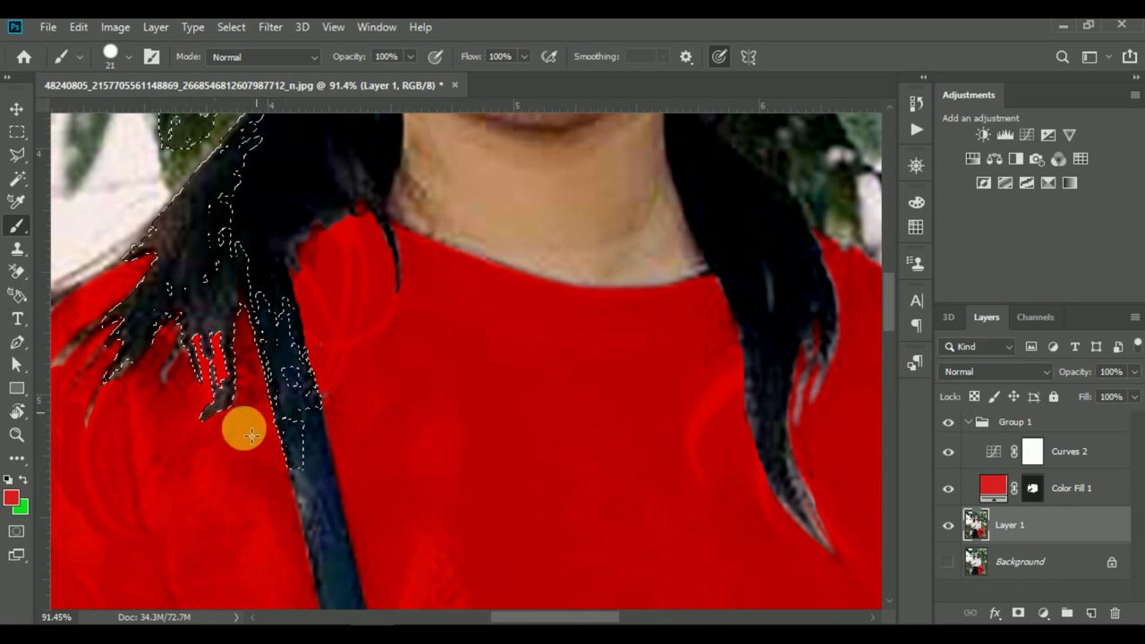
pyautogui.moveTo(128, 414); pyautogui.dragTo(294, 435)
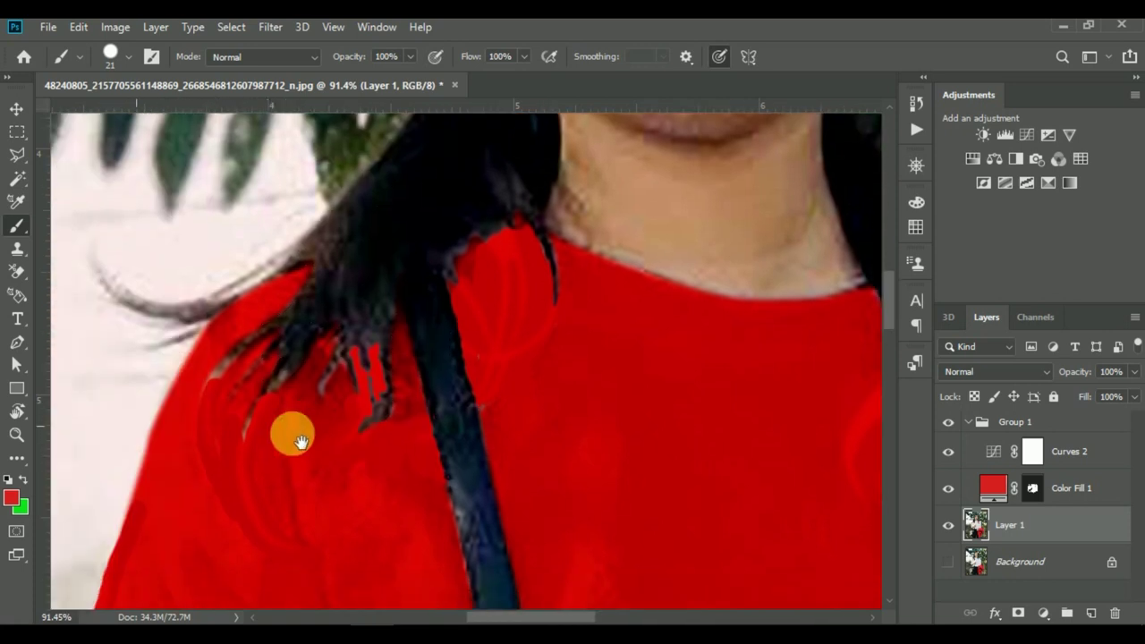
pyautogui.moveTo(231, 395)
pyautogui.mouseDown()
pyautogui.moveTo(218, 397)
pyautogui.moveTo(323, 421)
pyautogui.moveTo(332, 355)
pyautogui.moveTo(313, 450)
pyautogui.moveTo(376, 491)
pyautogui.moveTo(404, 461)
pyautogui.moveTo(605, 447)
pyautogui.moveTo(148, 320)
pyautogui.moveTo(107, 334)
pyautogui.moveTo(78, 368)
pyautogui.mouseUp()
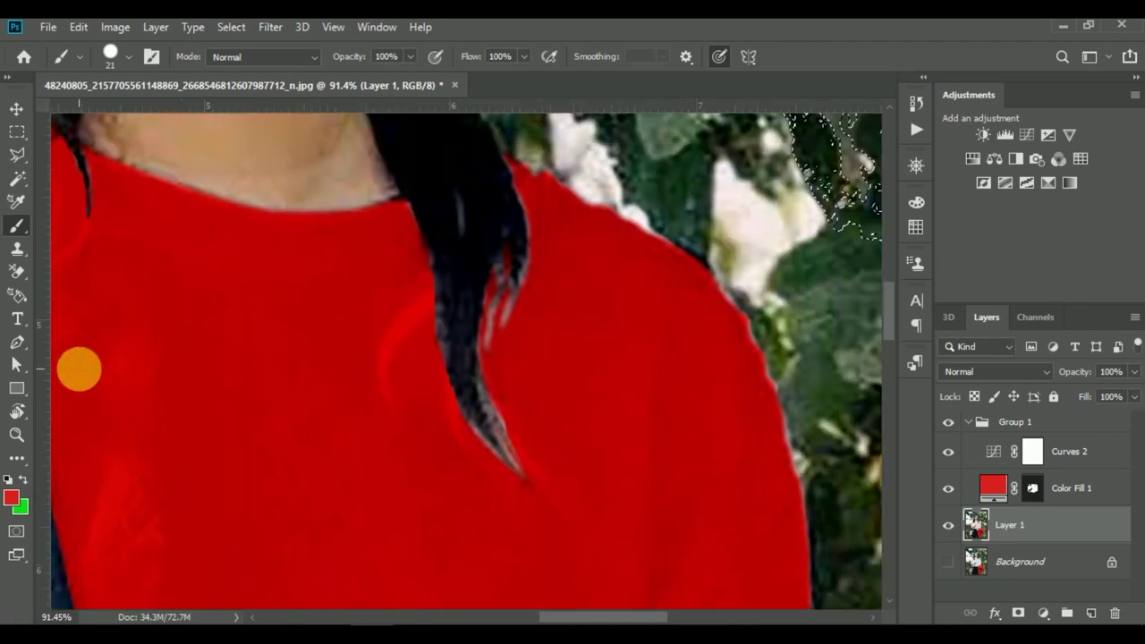
# - Magic Wand-select the dark hair strand on the sweater's right side, then invert the selection
pyautogui.click(17, 200)
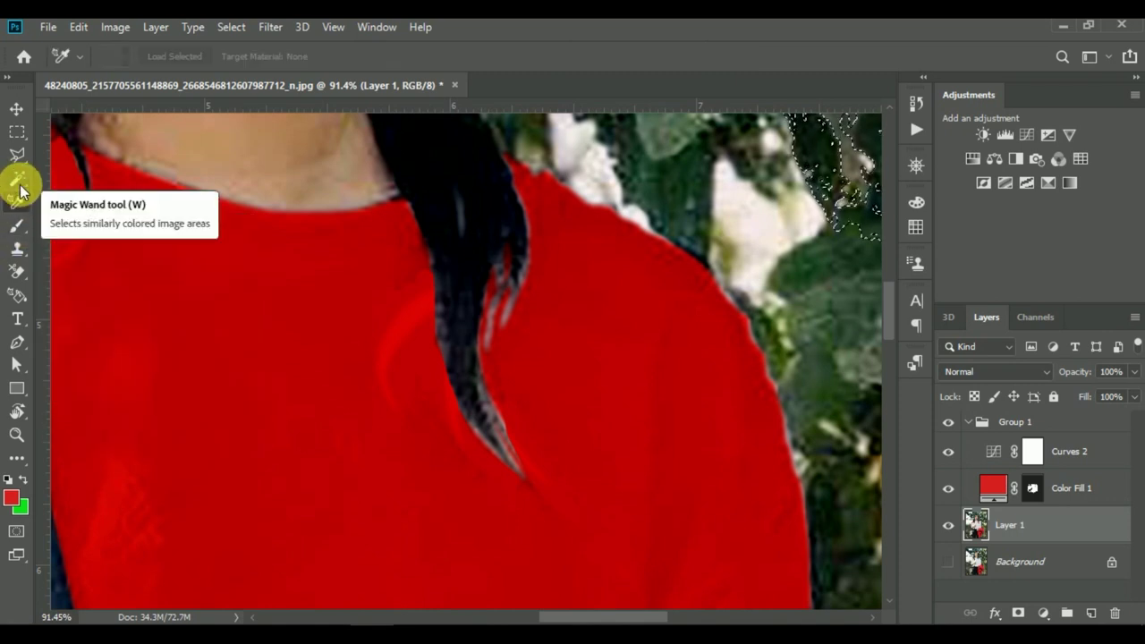
pyautogui.click(18, 182)
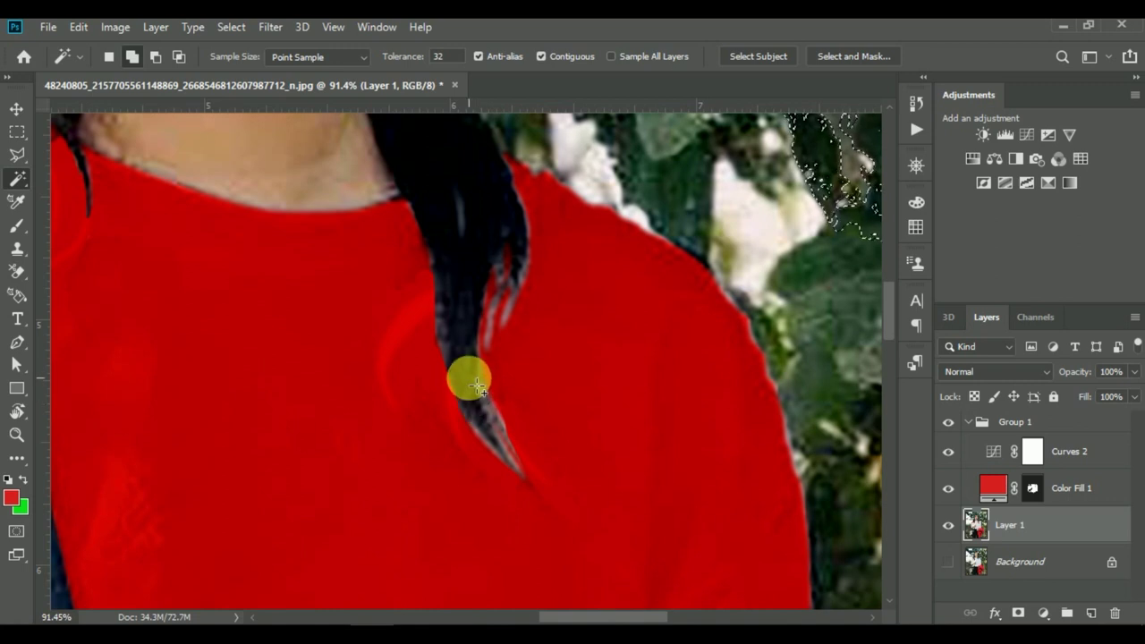
pyautogui.scroll(-3, 477, 385)
pyautogui.scroll(-1, 468, 376)
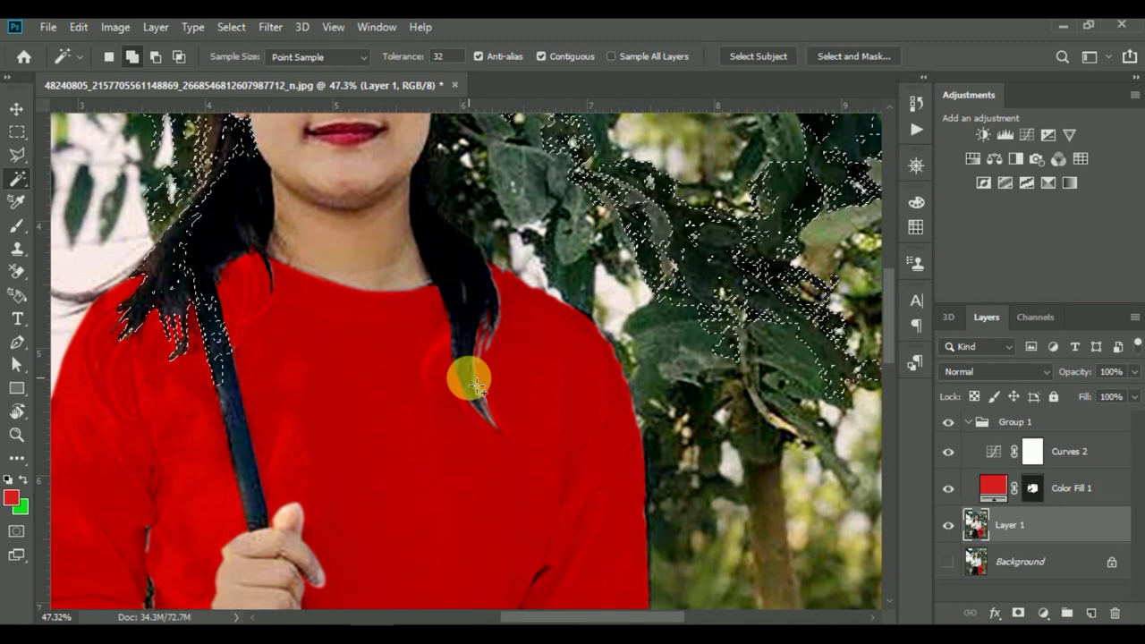
pyautogui.hotkey('ctrl', 'd')
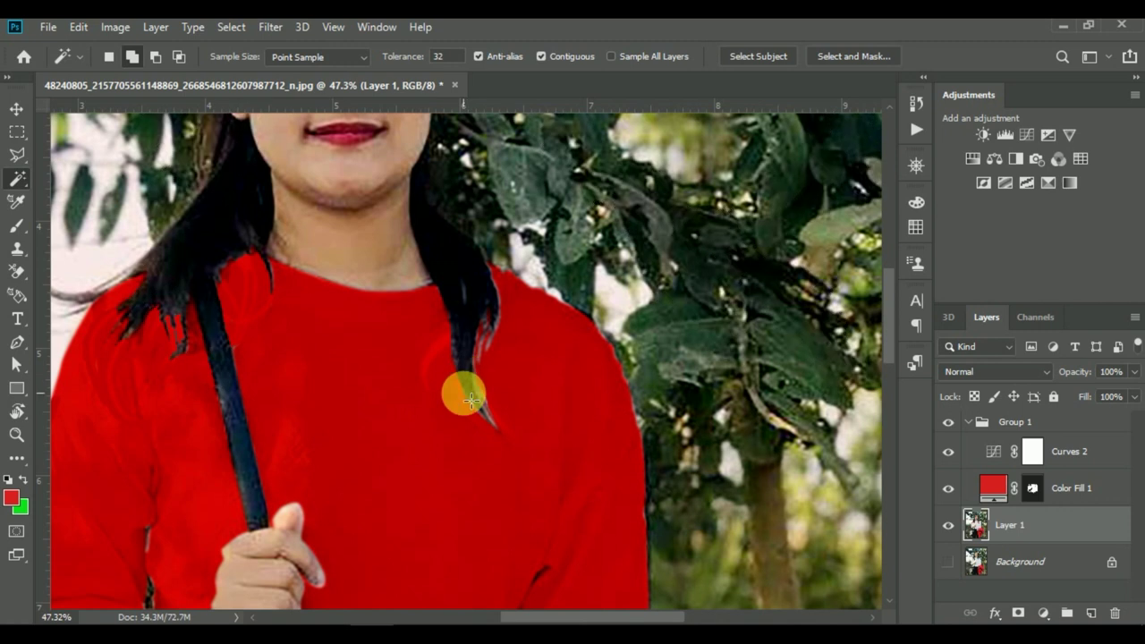
pyautogui.scroll(2, 471, 399)
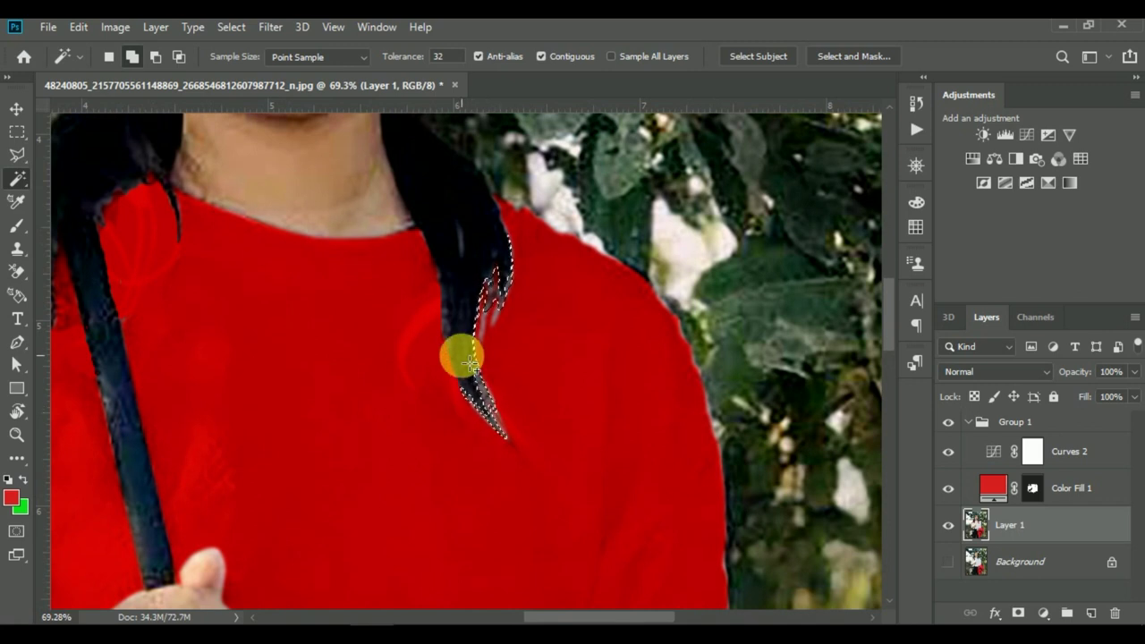
pyautogui.scroll(1, 474, 365)
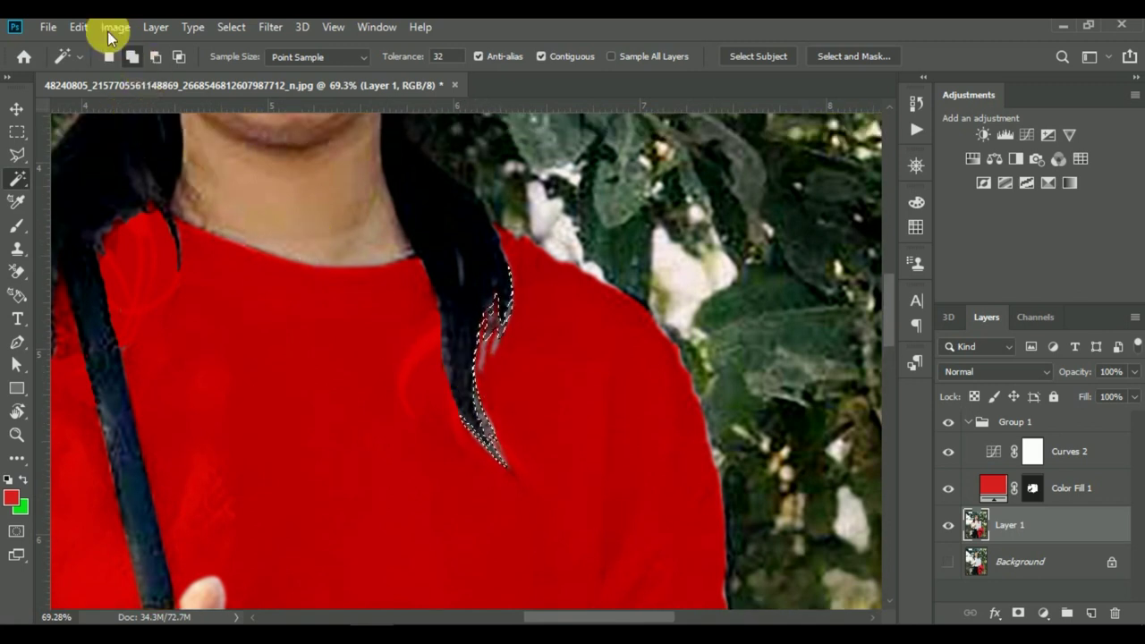
pyautogui.click(236, 27)
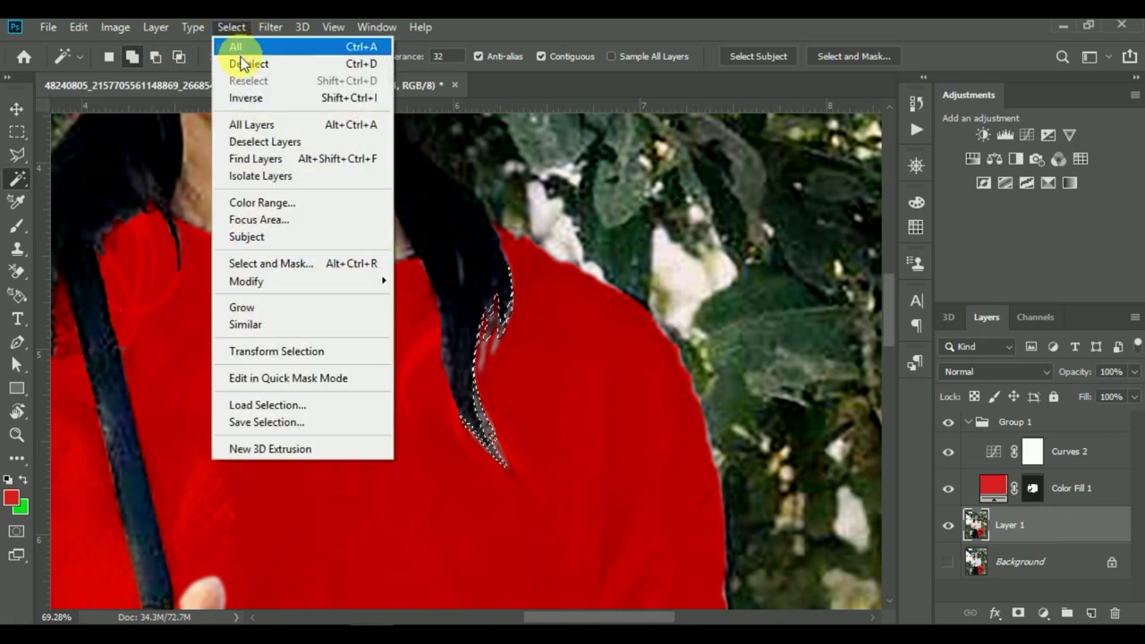
pyautogui.click(245, 97)
pyautogui.scroll(1, 454, 386)
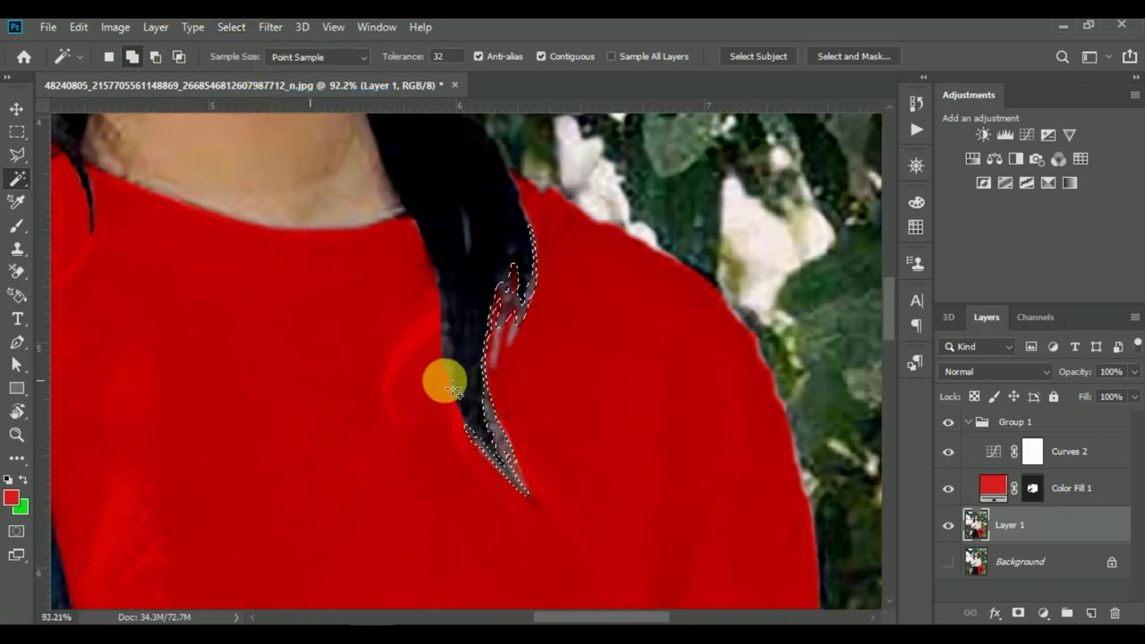
pyautogui.scroll(1, 454, 387)
# - Brush red along and beside the right hair strand, inverting the selection to protect the hair
pyautogui.click(18, 227)
pyautogui.click(90, 225)
pyautogui.moveTo(514, 458); pyautogui.dragTo(508, 454)
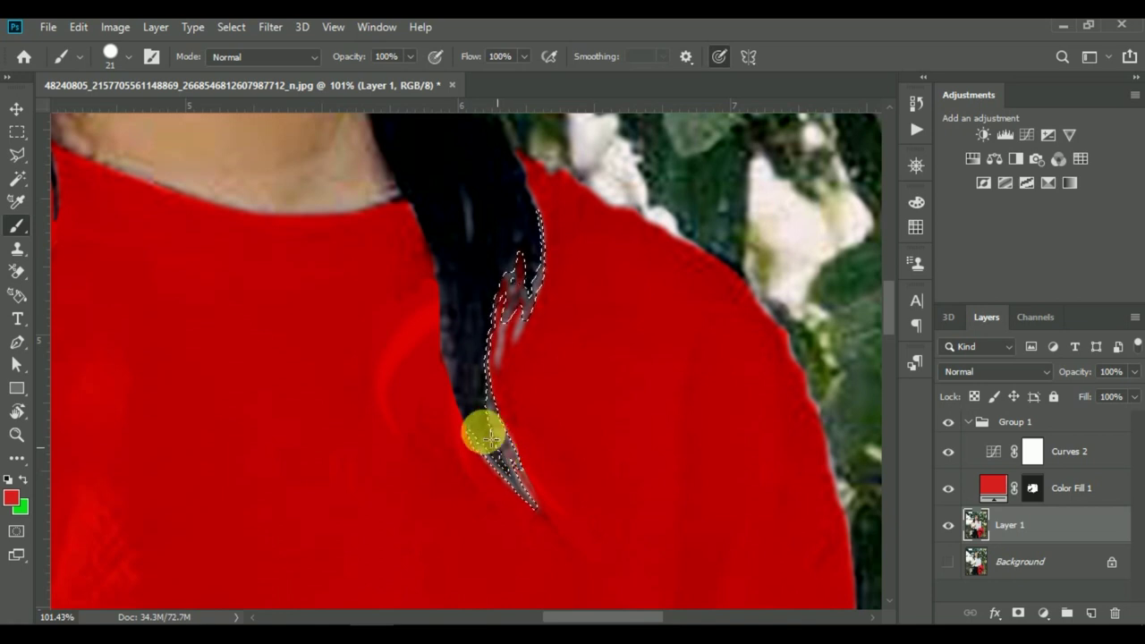
pyautogui.click(225, 28)
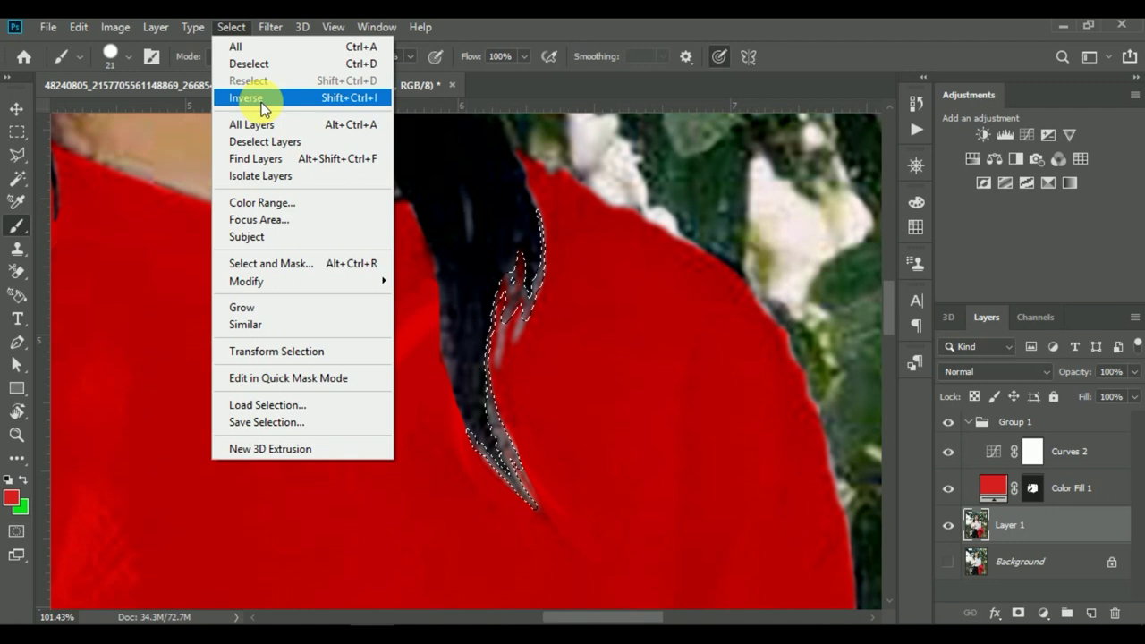
pyautogui.click(261, 99)
pyautogui.moveTo(493, 401)
pyautogui.mouseDown()
pyautogui.moveTo(509, 432)
pyautogui.moveTo(484, 462)
pyautogui.moveTo(524, 485)
pyautogui.moveTo(491, 365)
pyautogui.moveTo(506, 276)
pyautogui.moveTo(498, 335)
pyautogui.moveTo(527, 287)
pyautogui.moveTo(518, 269)
pyautogui.moveTo(511, 320)
pyautogui.moveTo(553, 266)
pyautogui.moveTo(532, 276)
pyautogui.moveTo(542, 224)
pyautogui.moveTo(549, 273)
pyautogui.mouseUp()
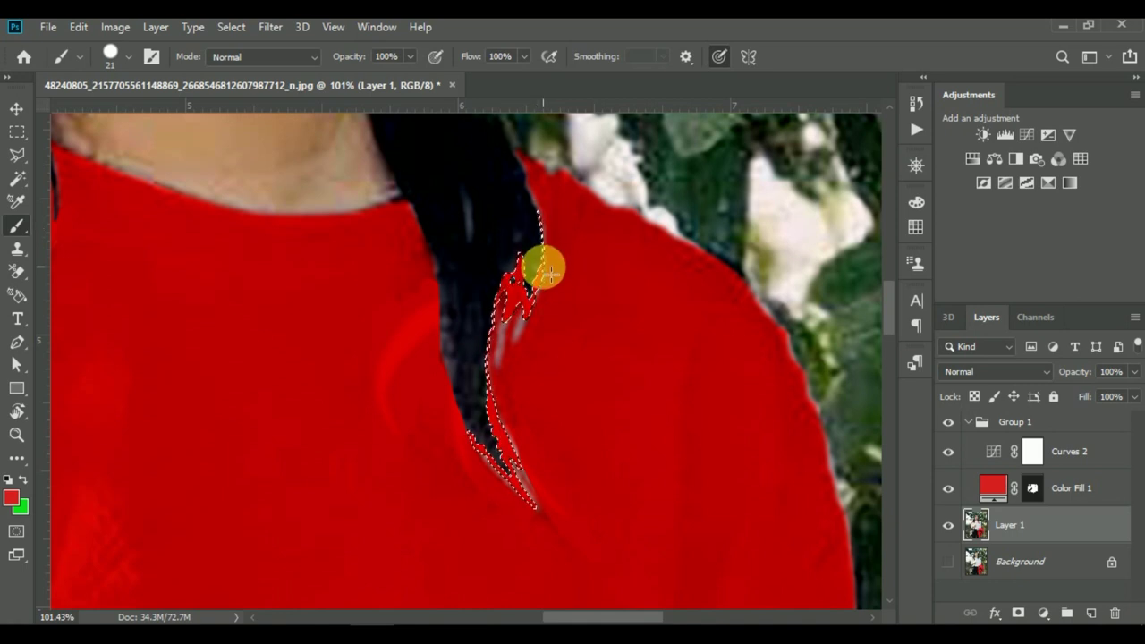
pyautogui.hotkey('ctrl', 'd')
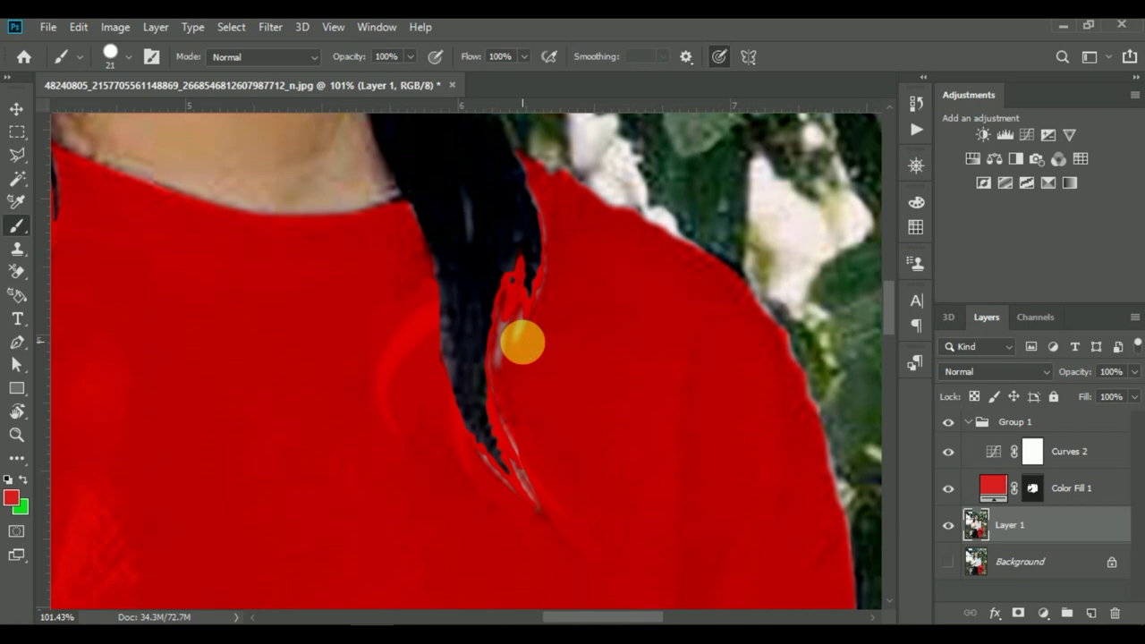
pyautogui.hotkey('ctrl', 'shift', 'd')
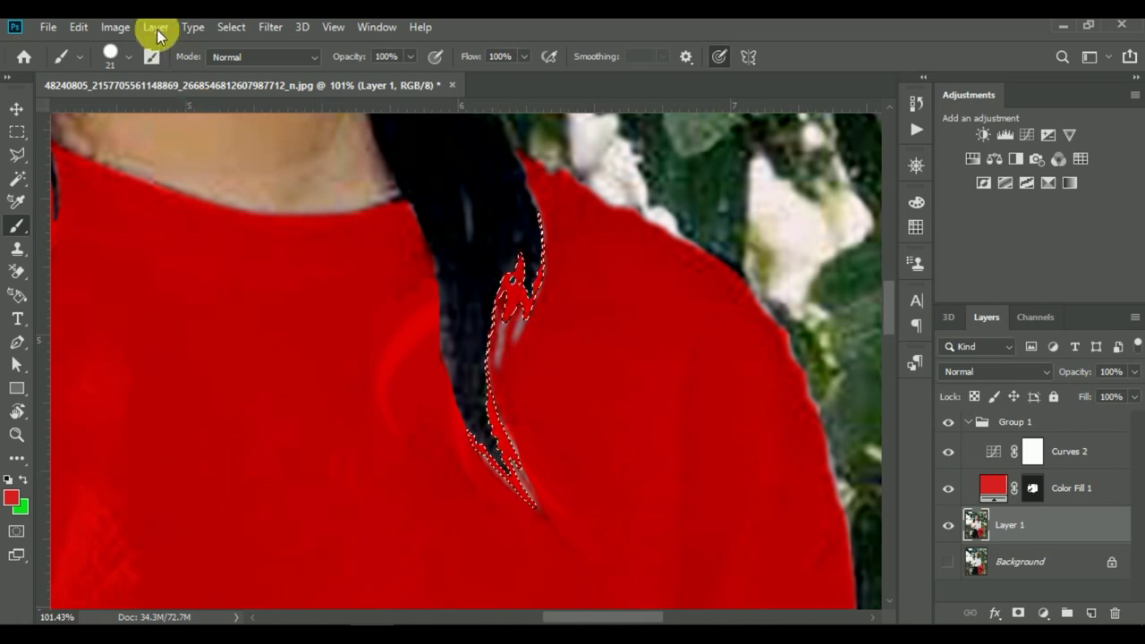
pyautogui.click(231, 27)
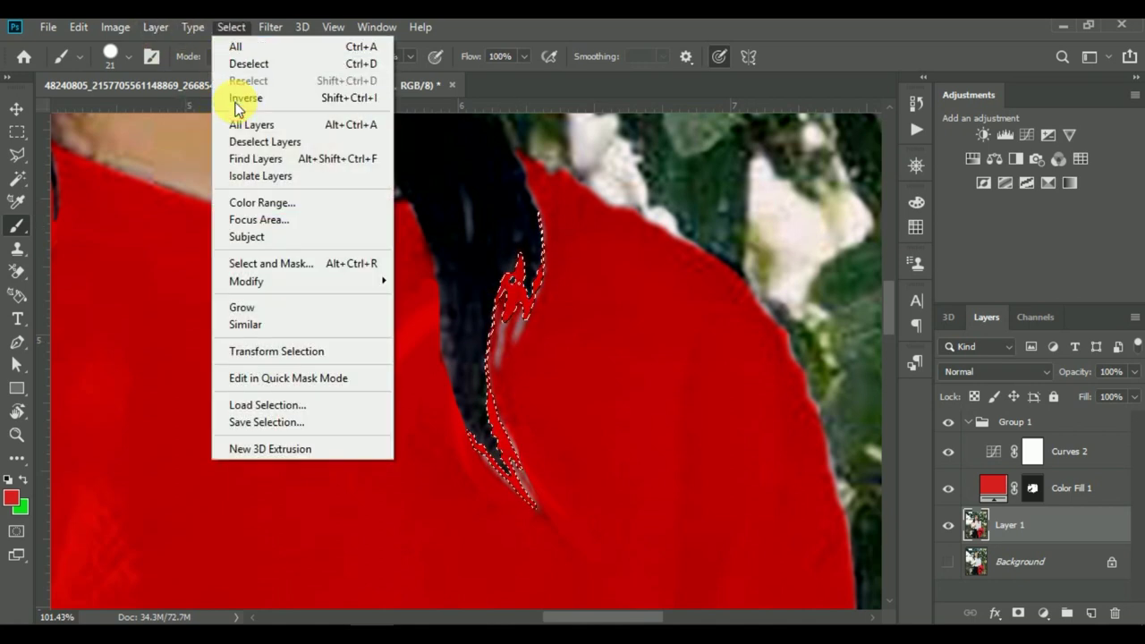
# - Invert the selection and brush red along the lower edge of the hair strand
pyautogui.click(231, 96)
pyautogui.click(563, 420)
pyautogui.moveTo(564, 421)
pyautogui.mouseDown()
pyautogui.moveTo(501, 321)
pyautogui.moveTo(509, 378)
pyautogui.moveTo(503, 327)
pyautogui.moveTo(500, 360)
pyautogui.moveTo(519, 325)
pyautogui.moveTo(519, 442)
pyautogui.moveTo(553, 531)
pyautogui.mouseUp()
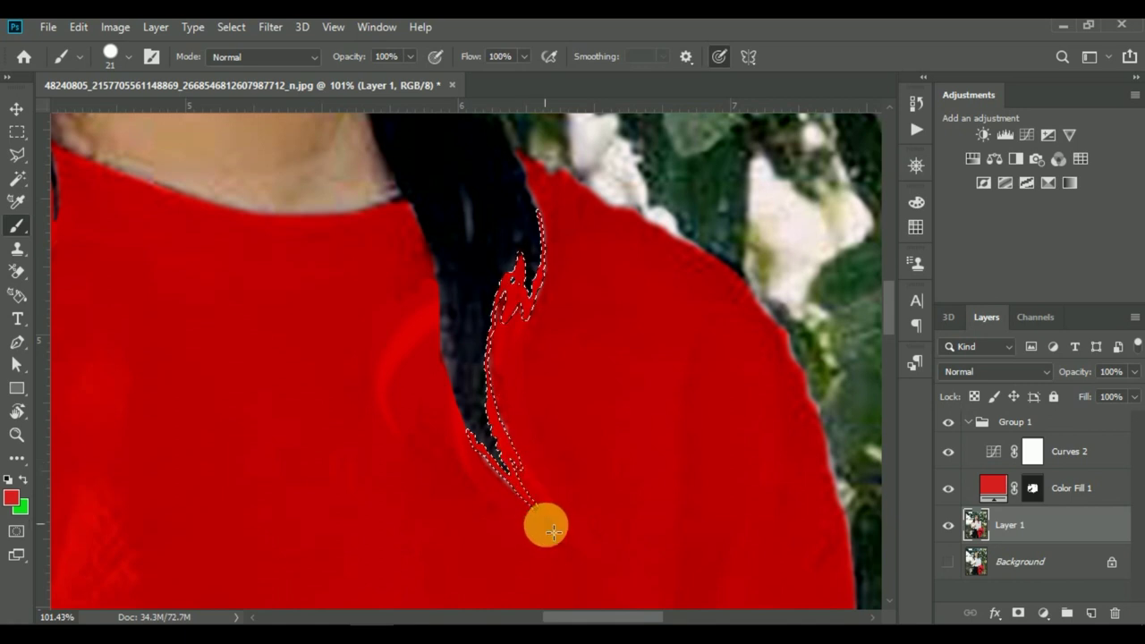
pyautogui.hotkey('ctrl', 'd')
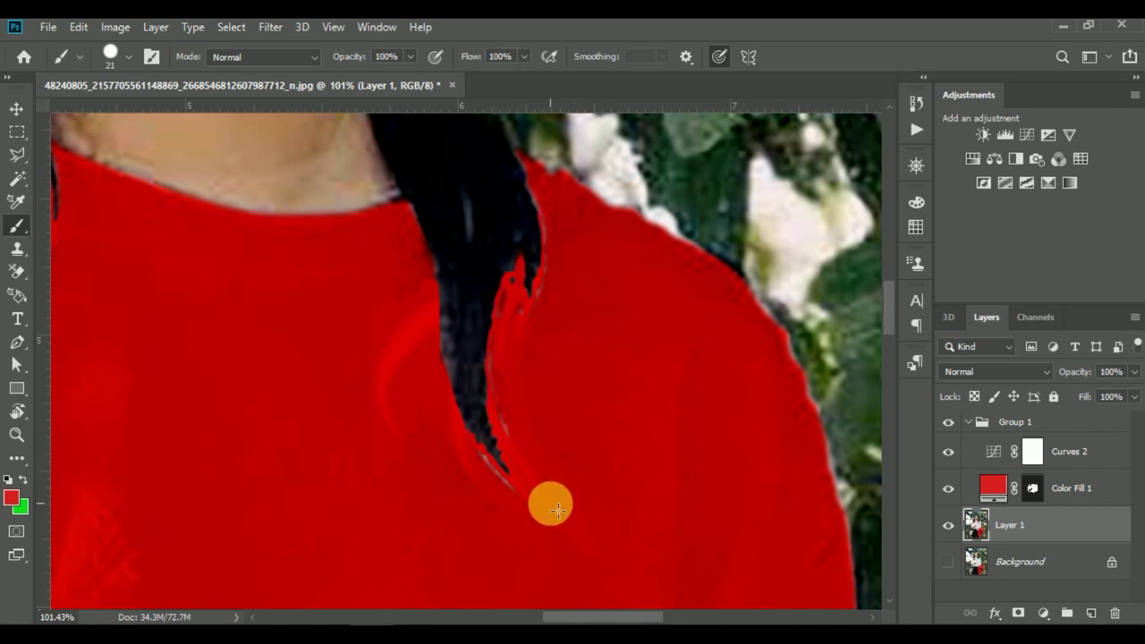
pyautogui.hotkey('ctrl', 'z')
pyautogui.moveTo(503, 478); pyautogui.dragTo(456, 424)
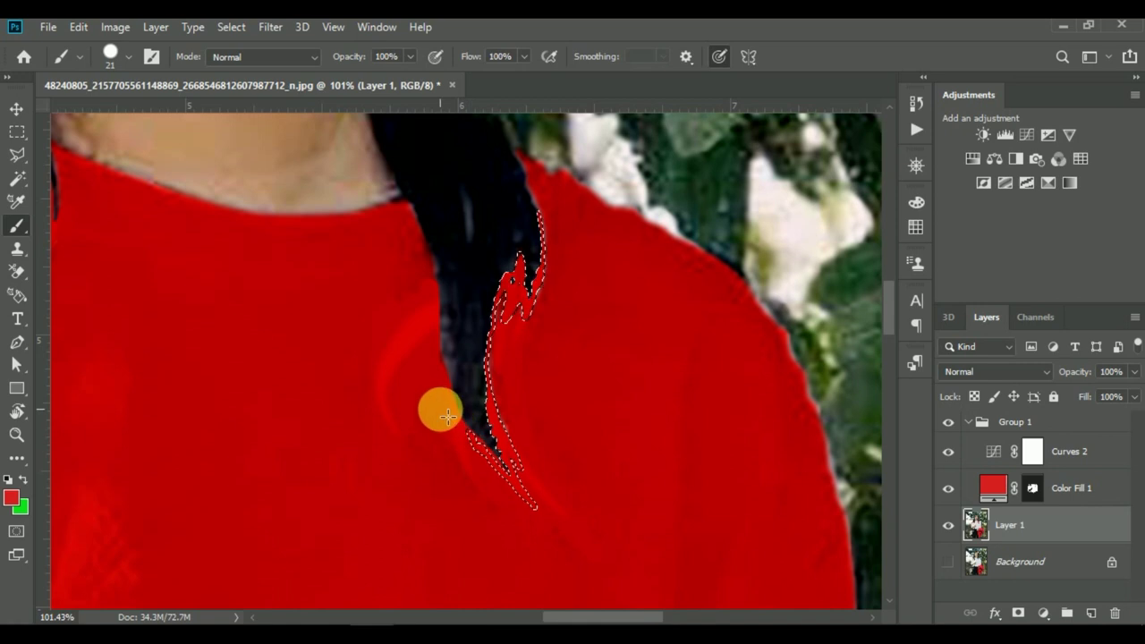
pyautogui.moveTo(447, 416); pyautogui.dragTo(444, 386)
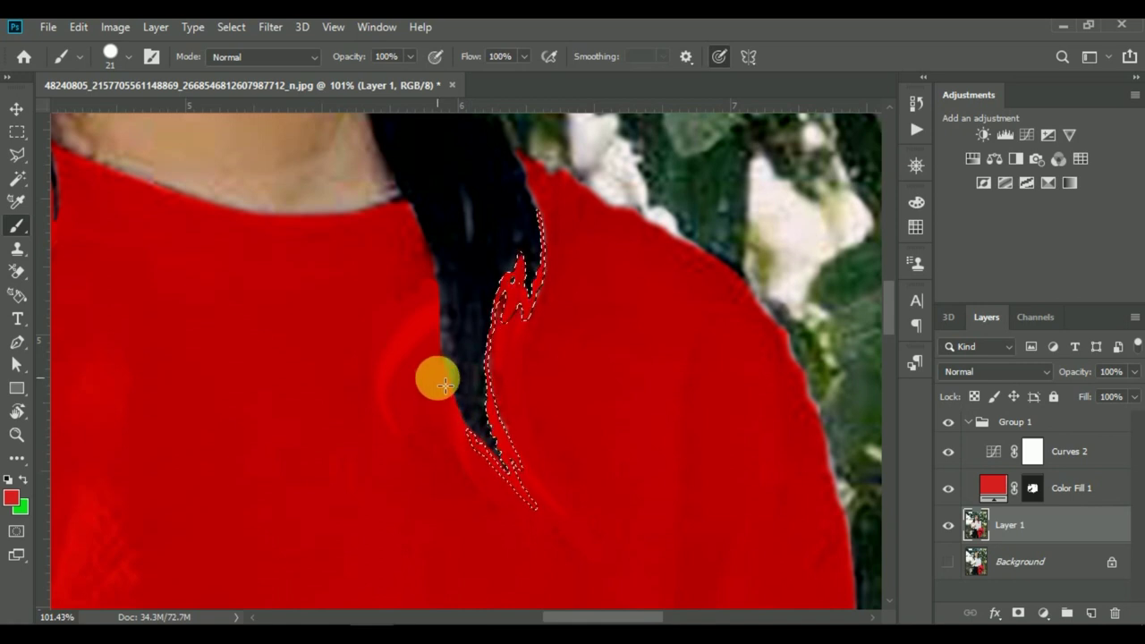
pyautogui.scroll(-5, 468, 416)
pyautogui.scroll(1, 473, 424)
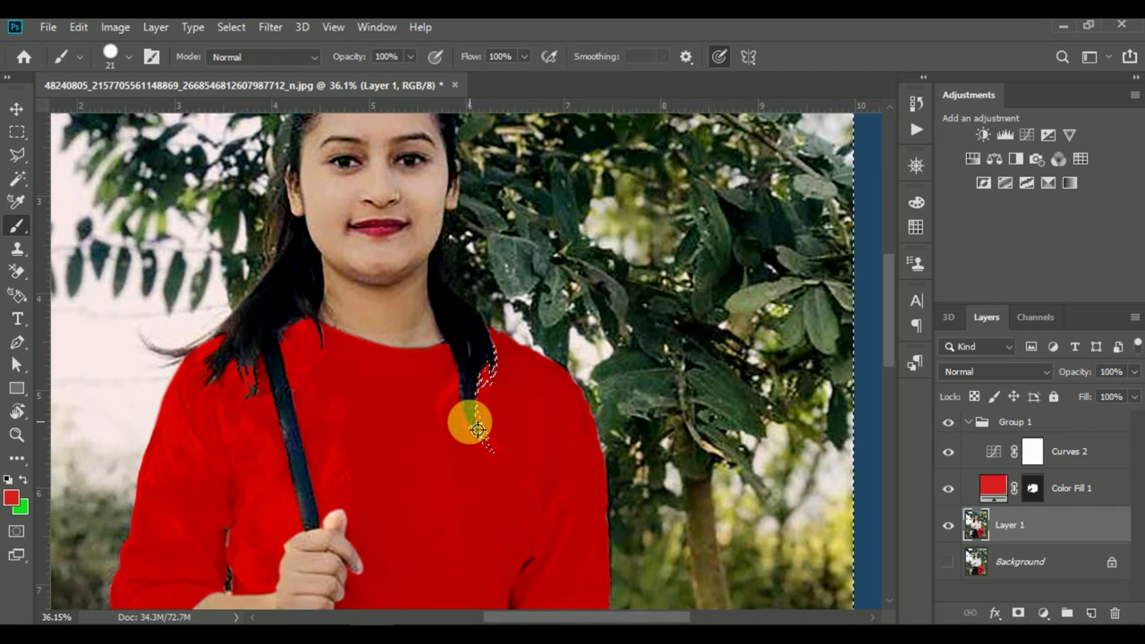
# - Paint the last strand edge red, deselect, and make Color Fill 1 the active layer
pyautogui.moveTo(477, 429); pyautogui.dragTo(514, 431)
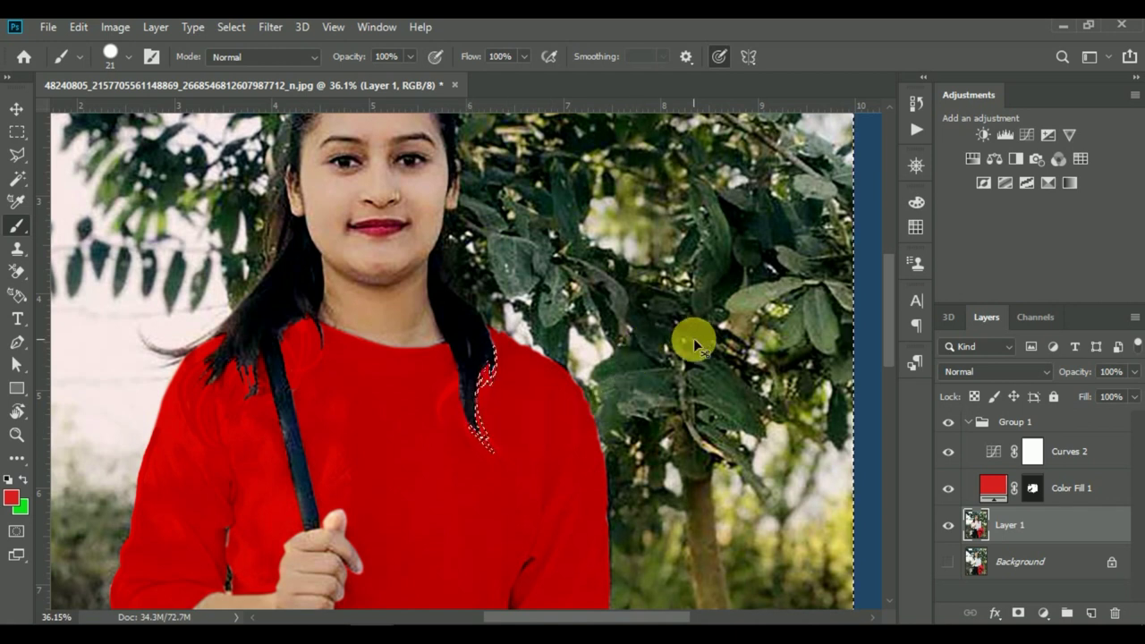
pyautogui.hotkey('ctrl', 'd')
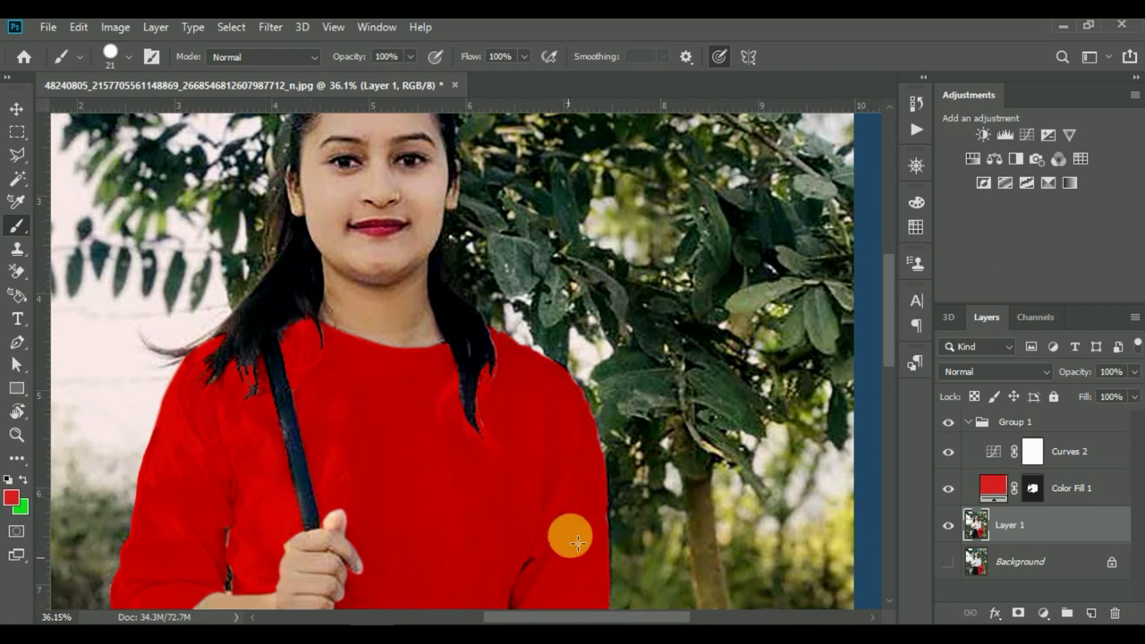
pyautogui.scroll(-3, 575, 534)
pyautogui.scroll(-1, 577, 534)
pyautogui.scroll(-2, 539, 483)
pyautogui.scroll(-2, 539, 482)
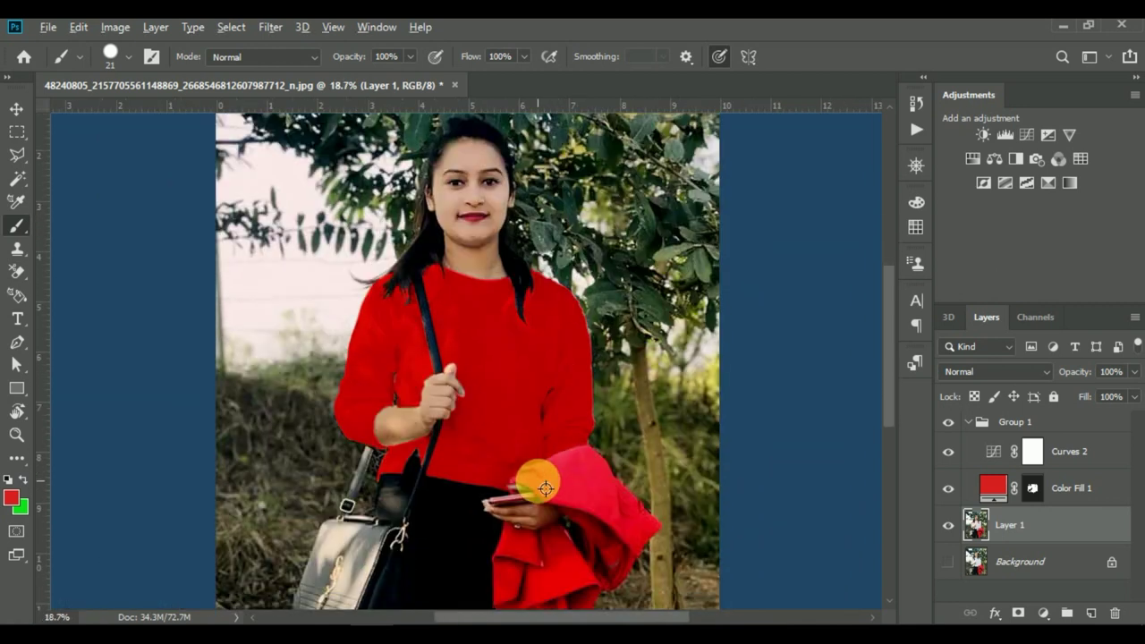
pyautogui.scroll(1, 545, 488)
pyautogui.click(995, 488)
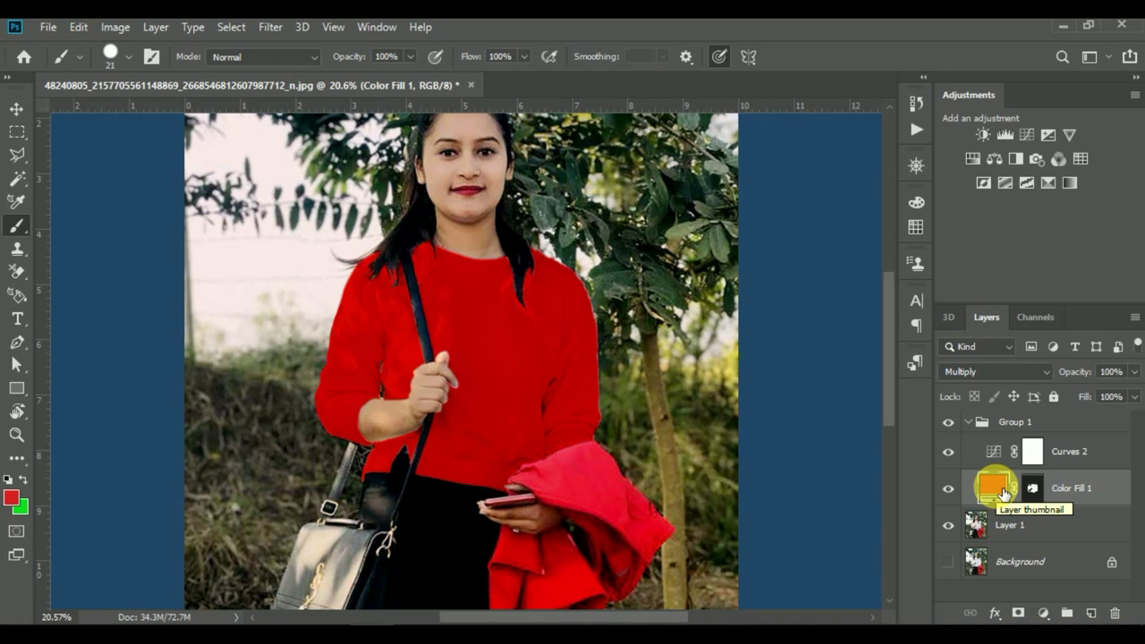
# - Open Curves 2 and settle its RGB curve on a slight midtone lift
pyautogui.moveTo(1004, 491); pyautogui.dragTo(1001, 469)
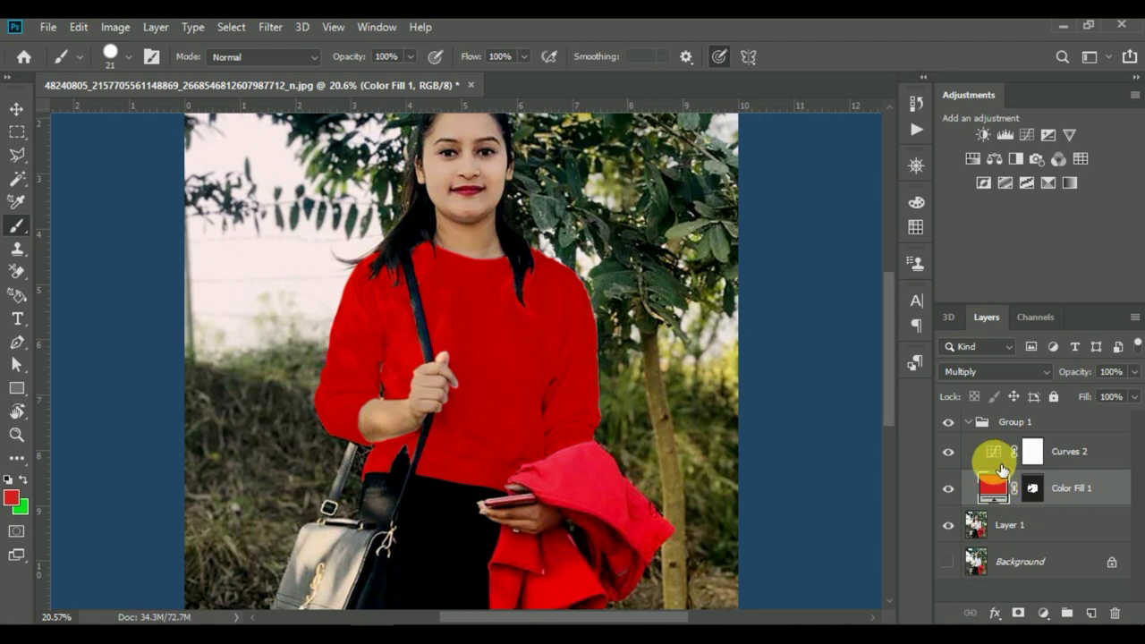
pyautogui.click(1001, 462)
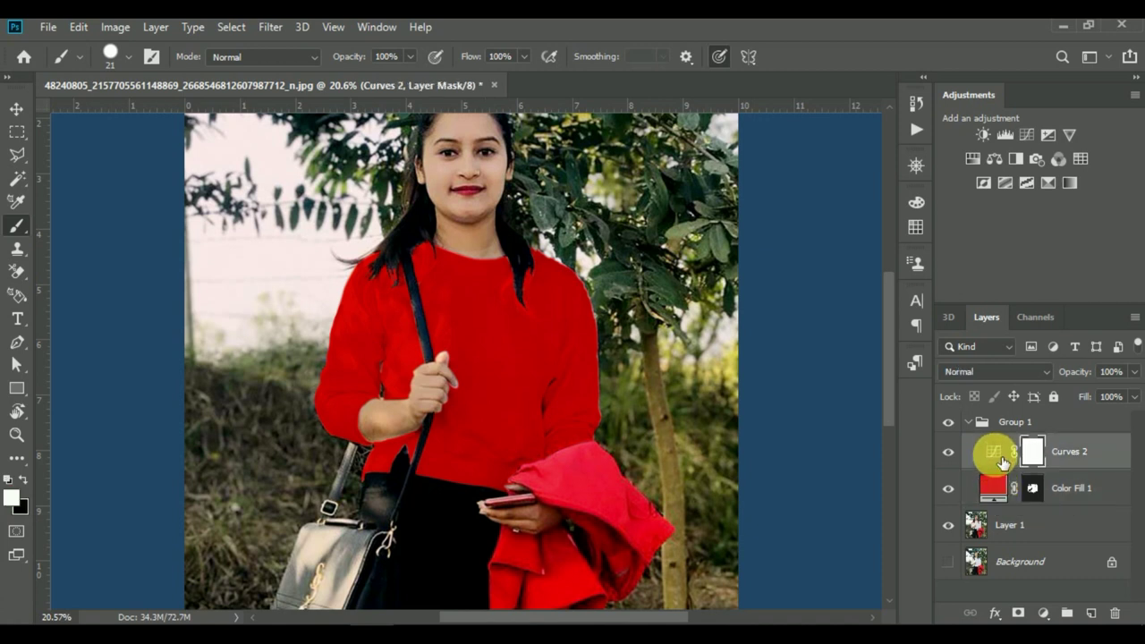
pyautogui.doubleClick(995, 460)
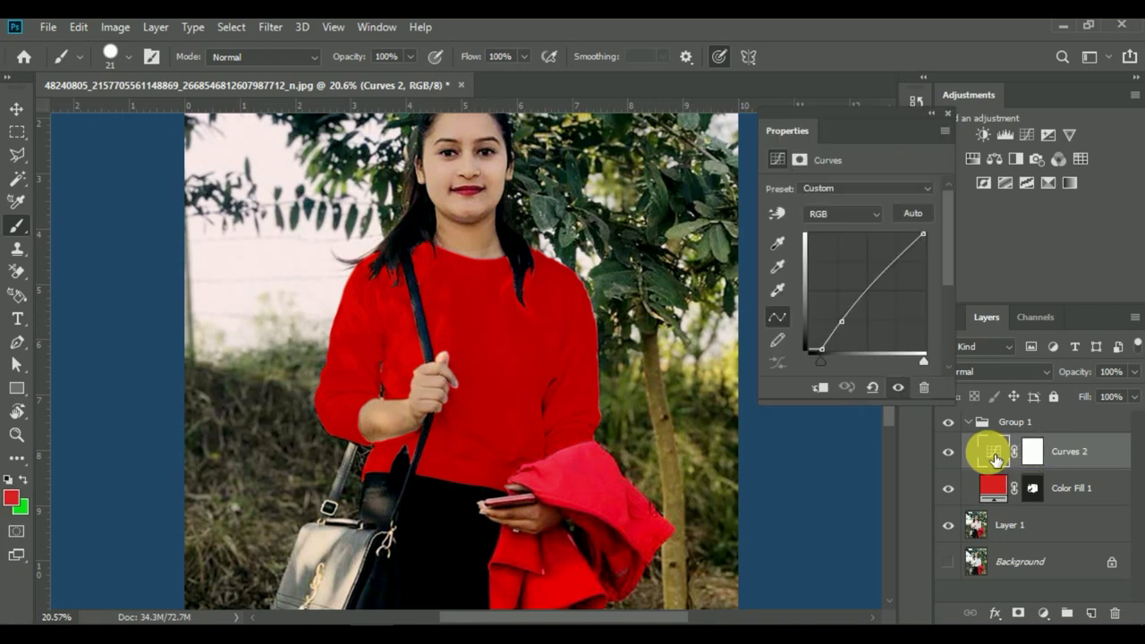
pyautogui.moveTo(854, 327)
pyautogui.mouseDown()
pyautogui.moveTo(896, 282)
pyautogui.moveTo(882, 270)
pyautogui.moveTo(897, 276)
pyautogui.mouseUp()
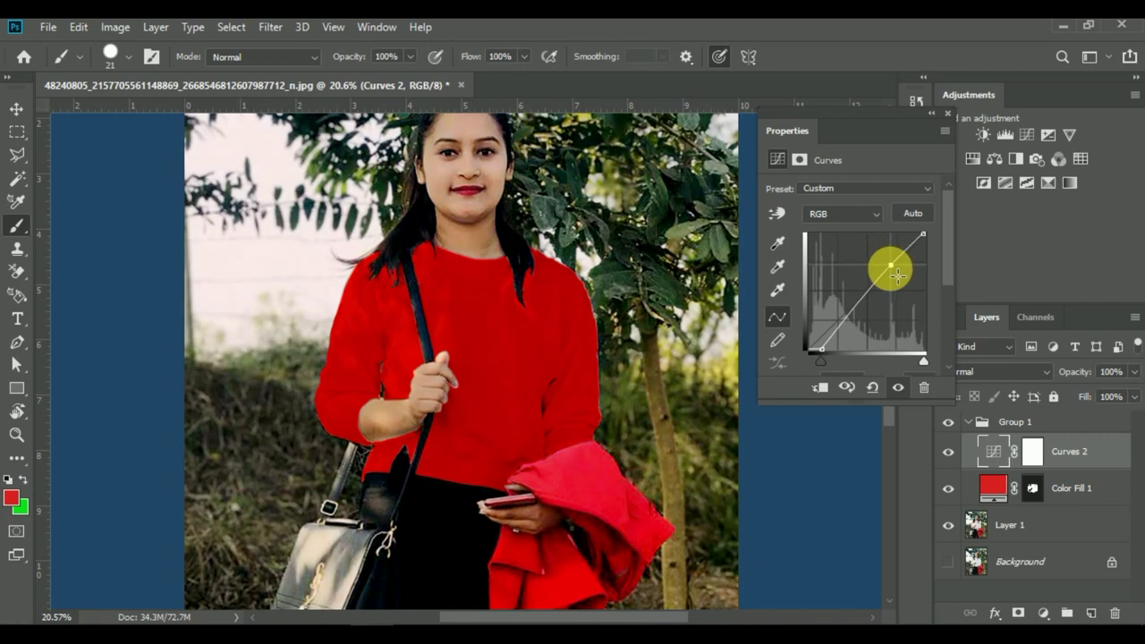
pyautogui.moveTo(896, 275); pyautogui.dragTo(872, 250)
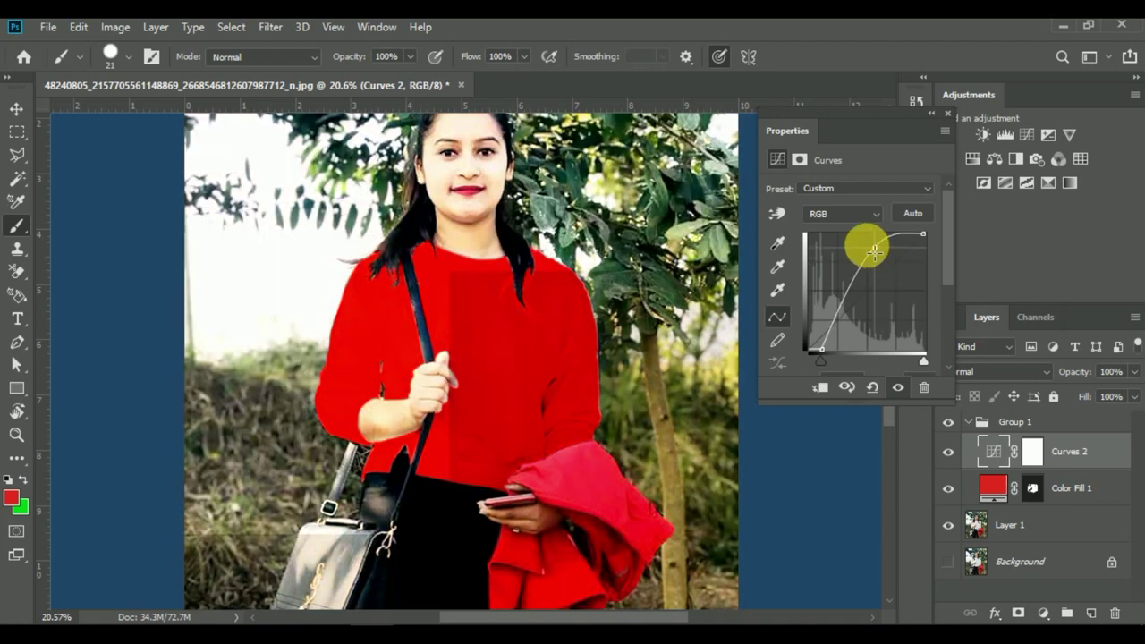
pyautogui.moveTo(871, 251); pyautogui.dragTo(905, 301)
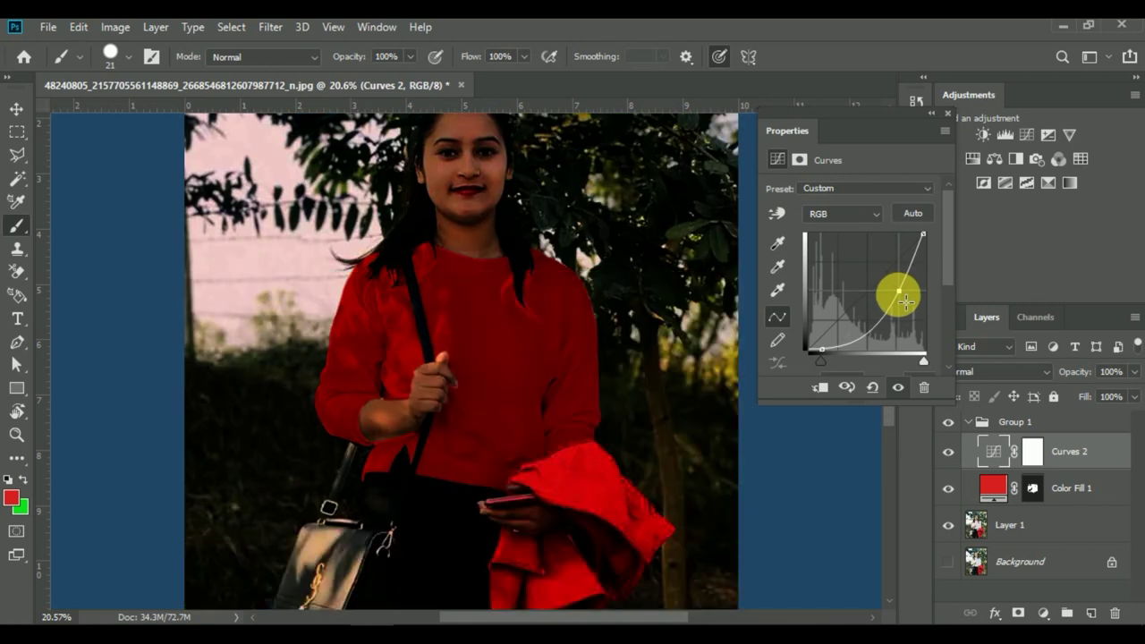
pyautogui.moveTo(905, 301); pyautogui.dragTo(861, 302)
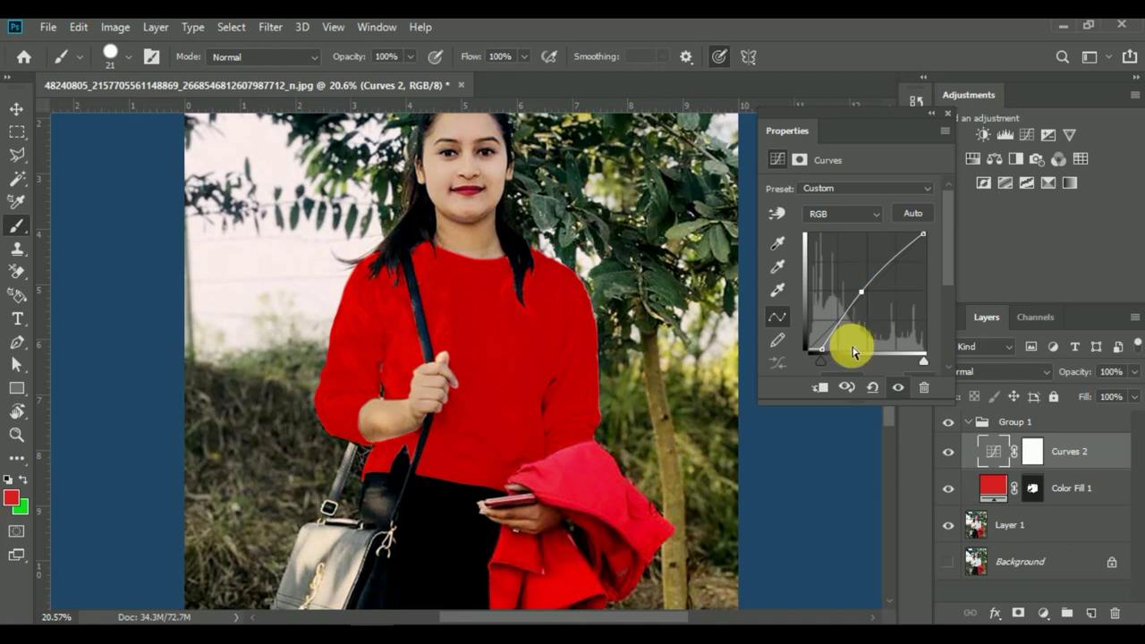
pyautogui.hotkey('ctrl', '-')
pyautogui.hotkey('ctrl', '-')
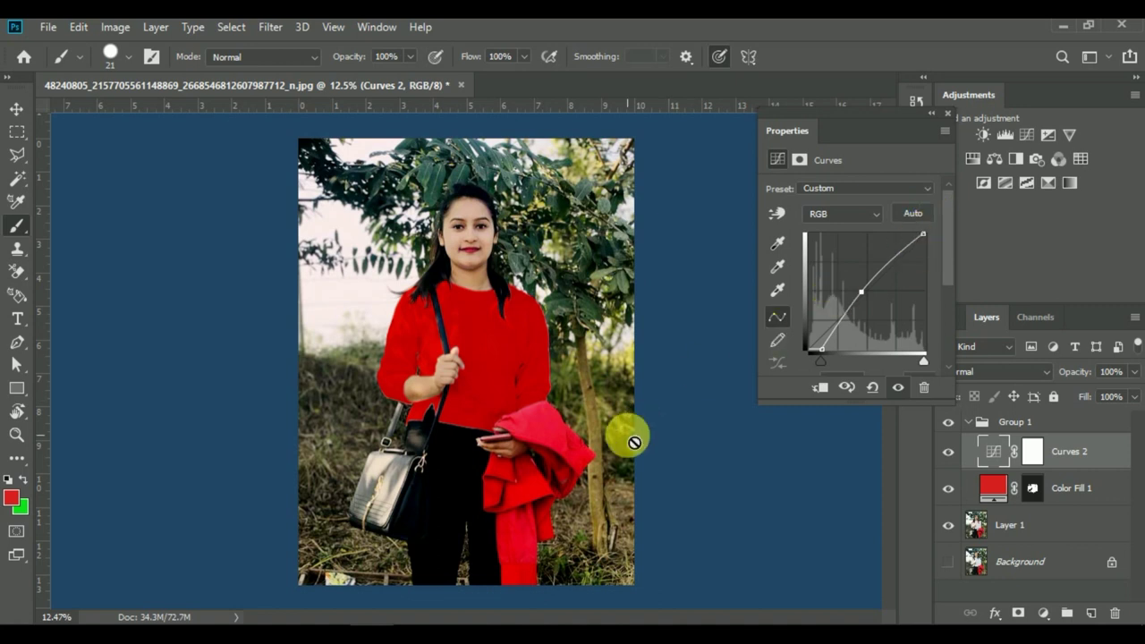
# - Nudge the Curves 2 point to around input 62 and collapse the Properties panel
pyautogui.scroll(2, 601, 438)
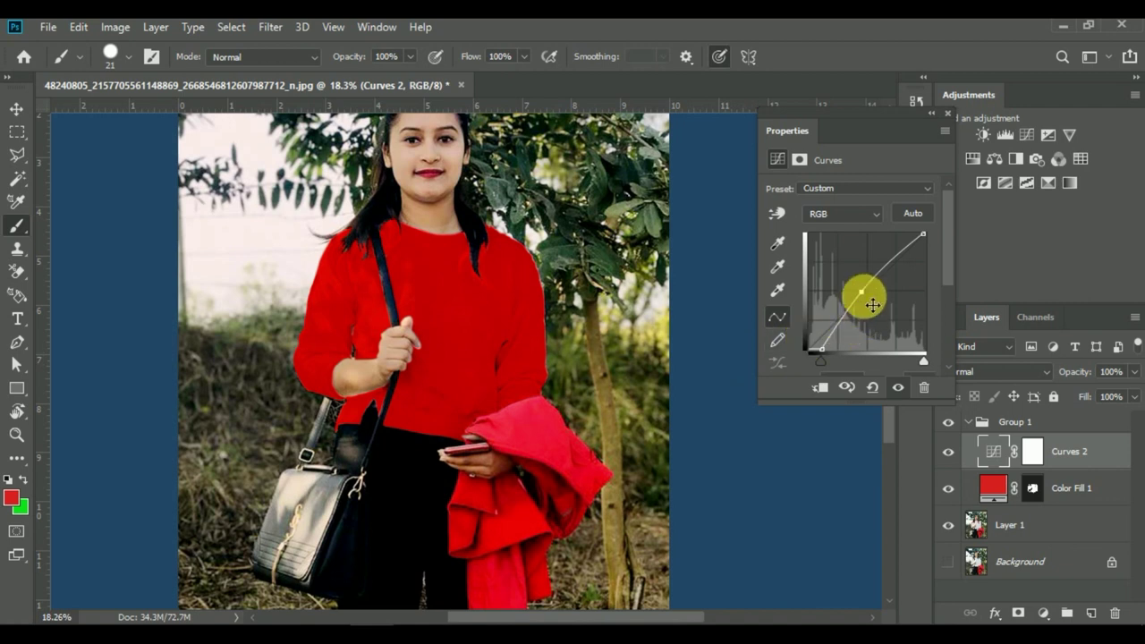
pyautogui.moveTo(869, 301); pyautogui.dragTo(850, 333)
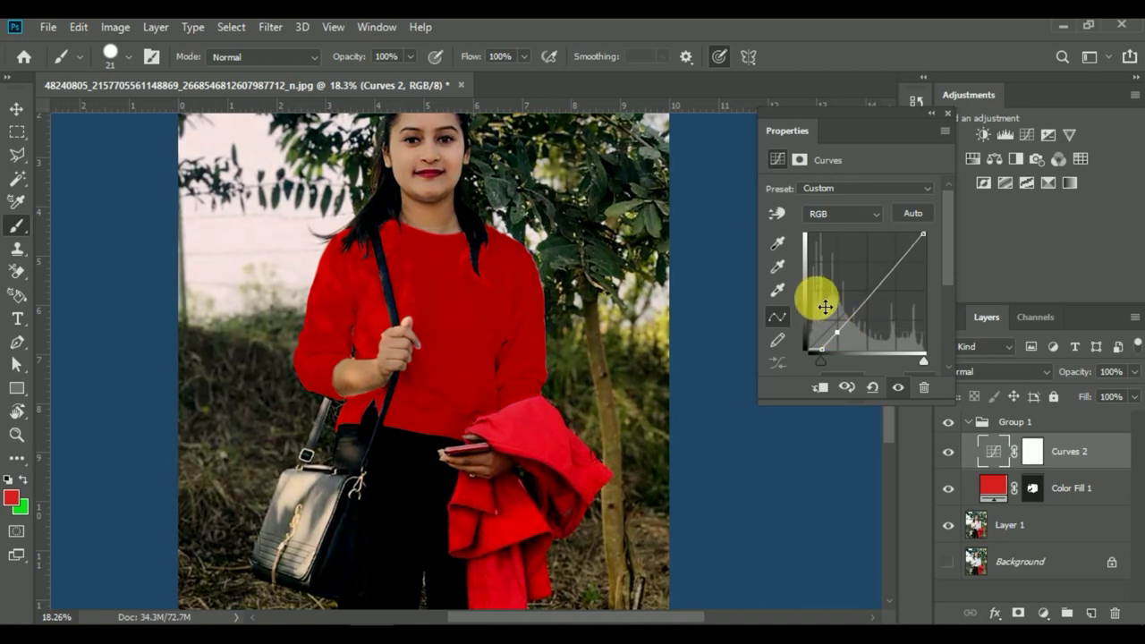
pyautogui.scroll(-3, 824, 307)
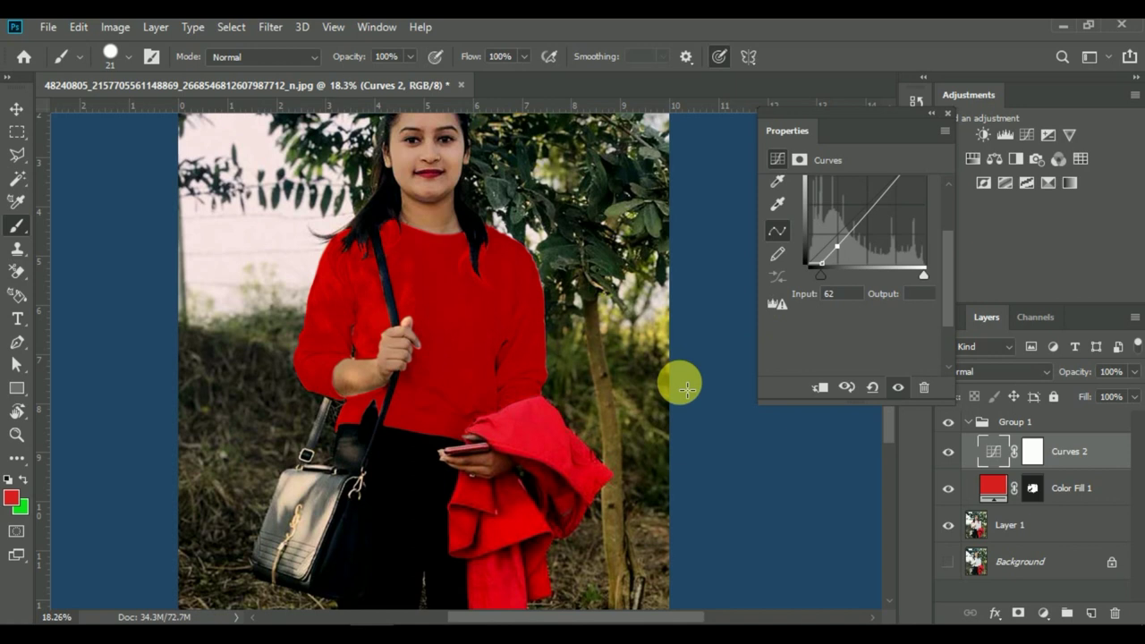
pyautogui.keyDown('alt'); pyautogui.scroll(-2, 579, 410); pyautogui.keyUp('alt')
pyautogui.scroll(-1, 578, 411)
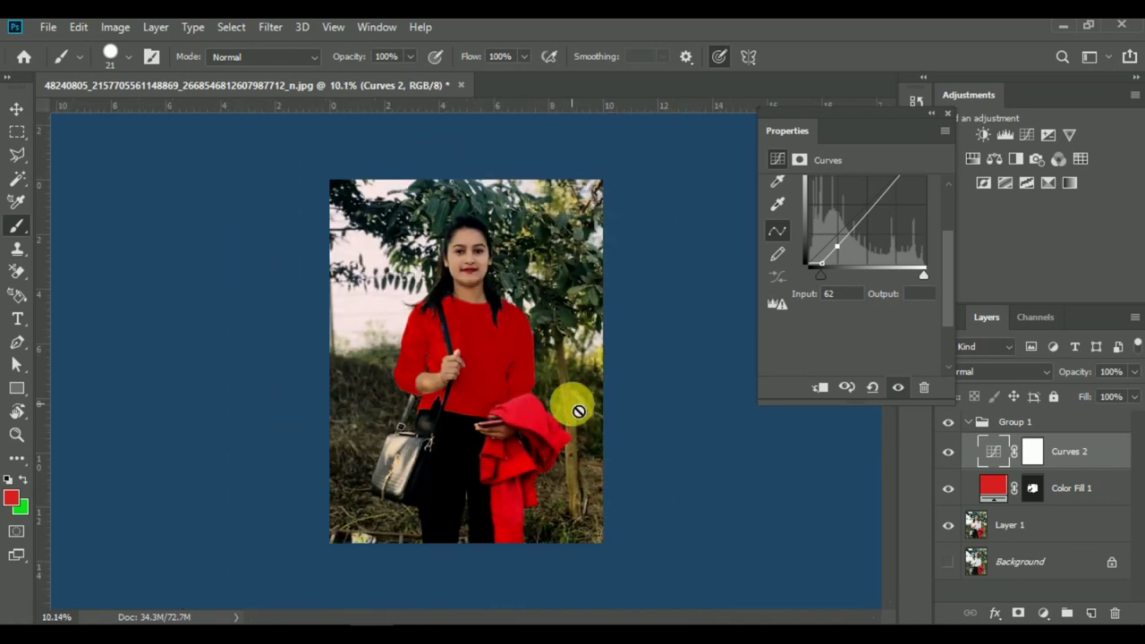
pyautogui.keyDown('alt'); pyautogui.scroll(1, 501, 418); pyautogui.keyUp('alt')
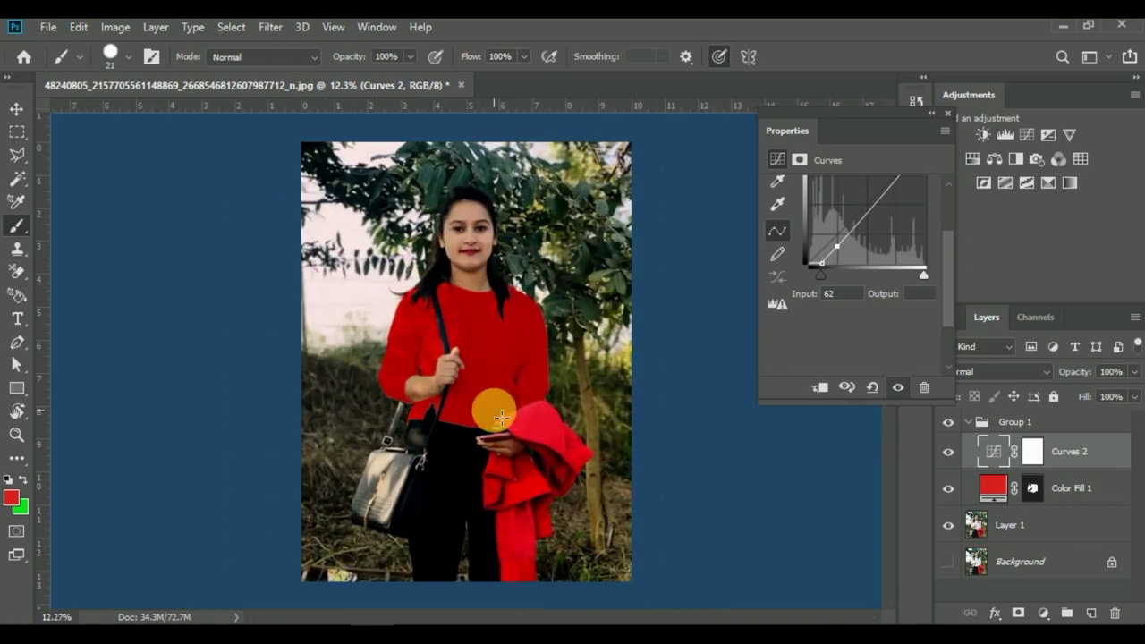
pyautogui.click(944, 112)
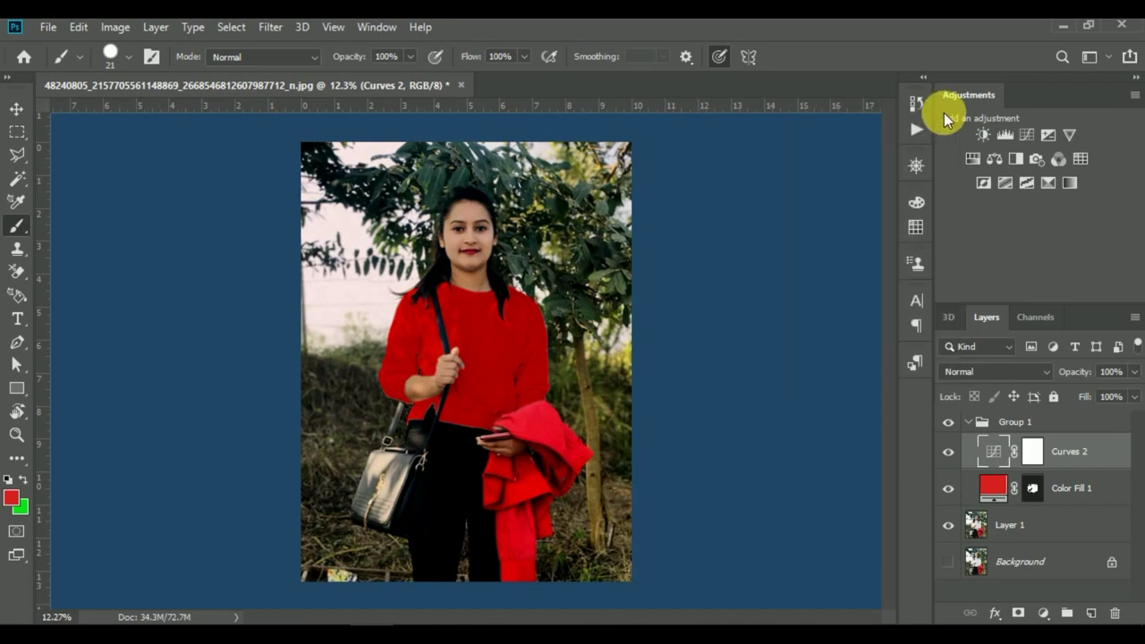